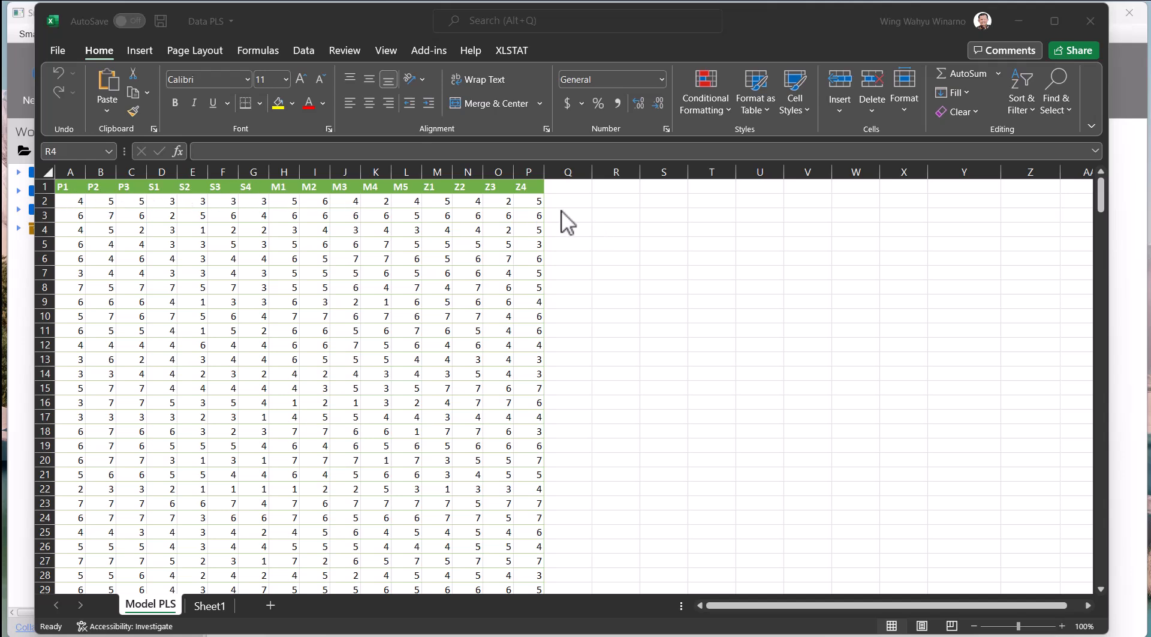
- Look through the rows of indicator data for P1 to Z4 on the Model PLS worksheet
left_click(74, 199)
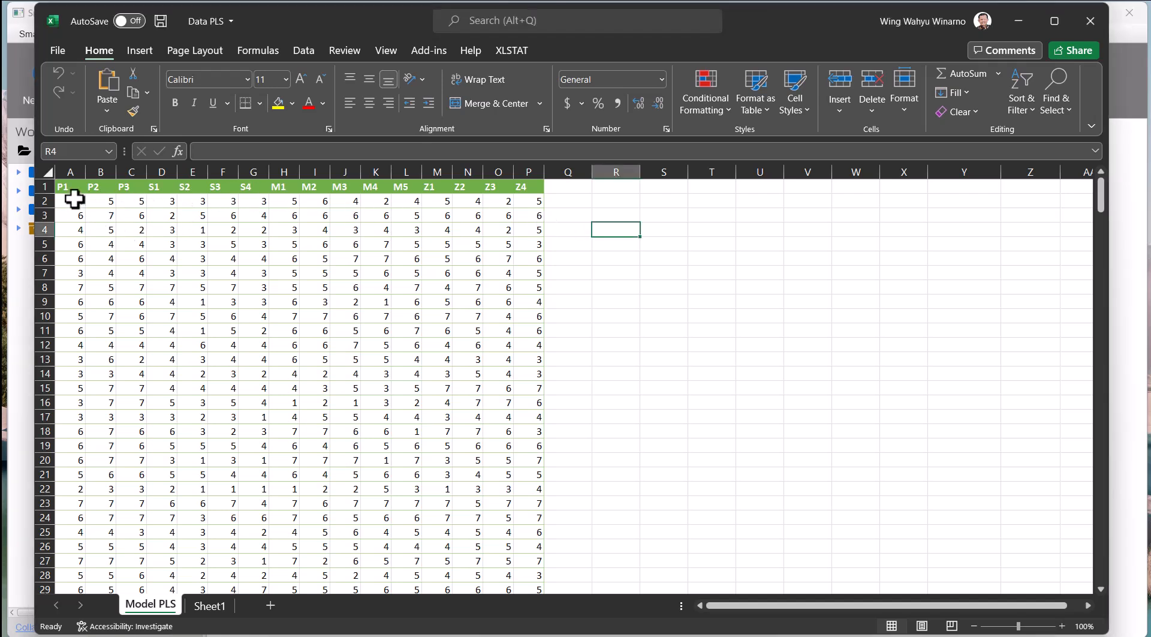
scroll(74, 199, "down", 8)
scroll(88, 234, "down", 11)
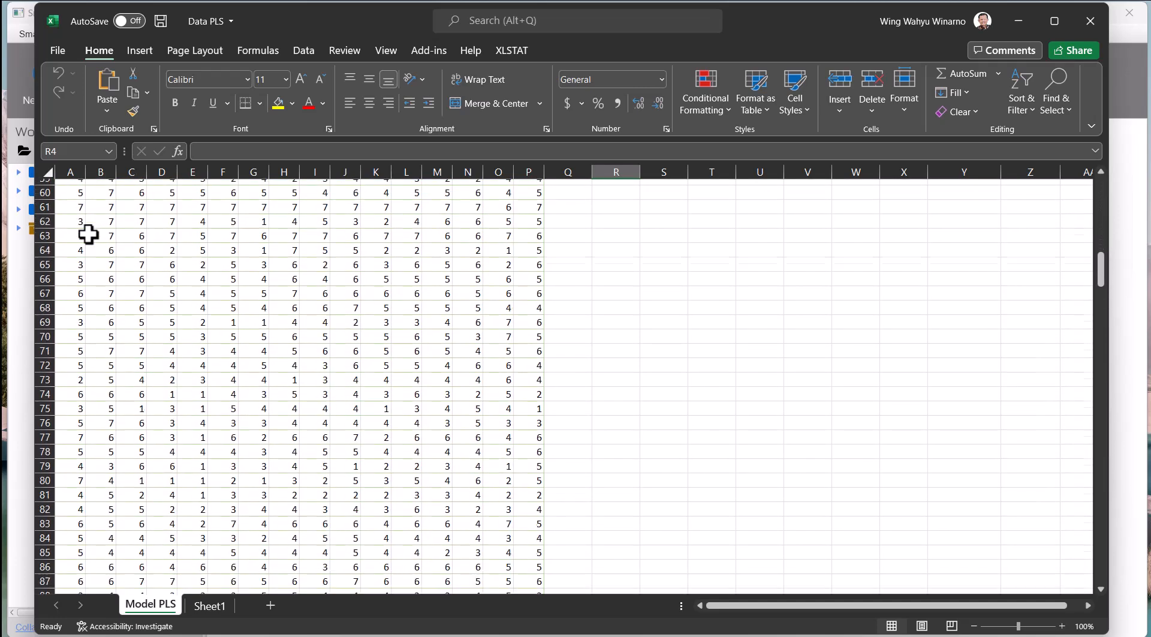
scroll(88, 234, "up", 13)
scroll(155, 259, "up", 6)
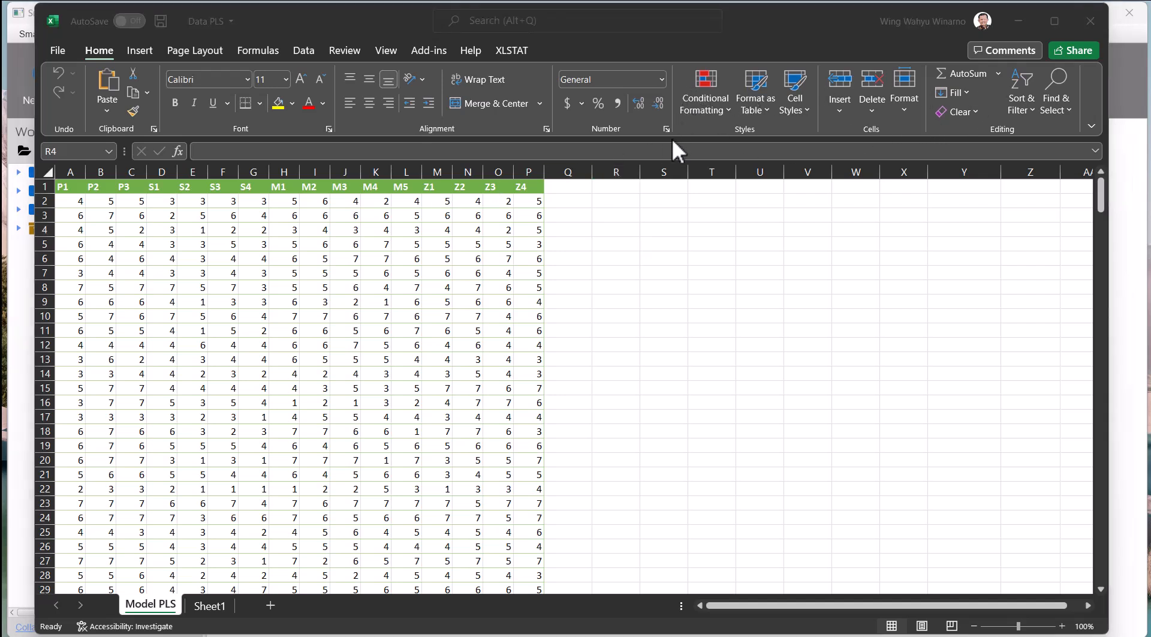
- Switch to SmartPLS 4 and create a new project named Latihan in the current workspace
left_click(1017, 23)
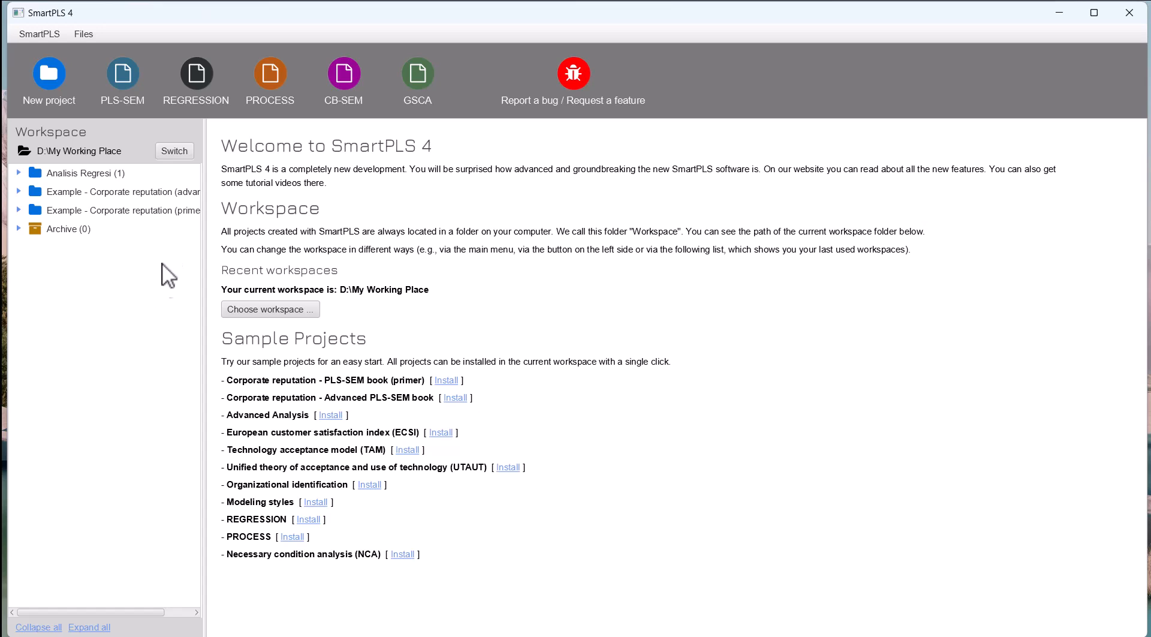
left_click(50, 78)
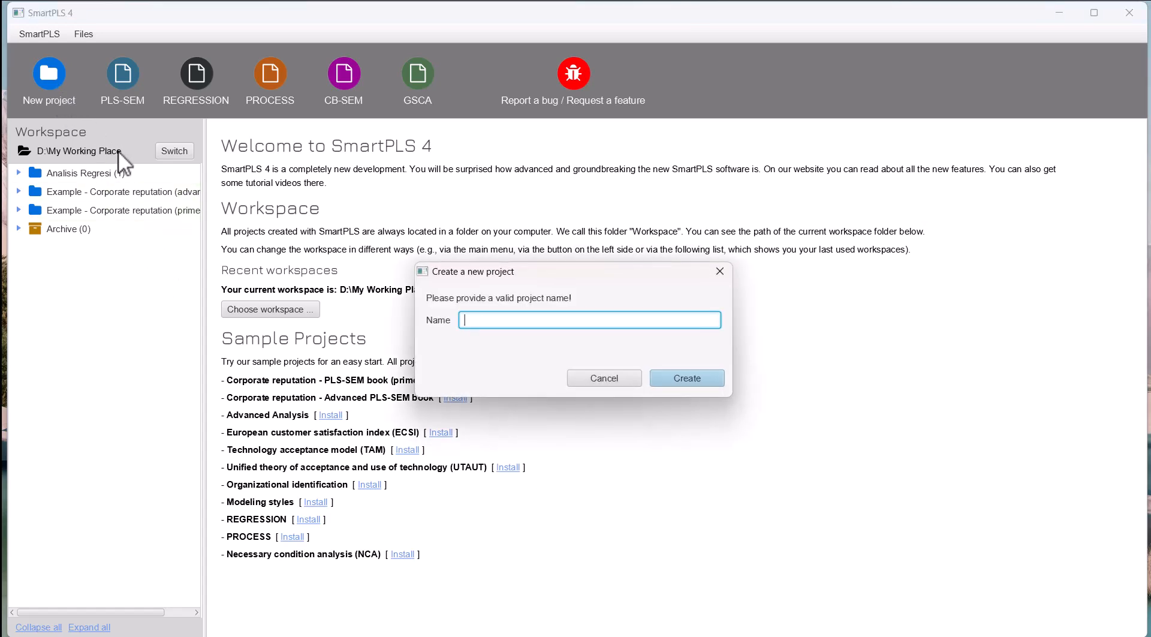
type("Latihan")
left_click(679, 379)
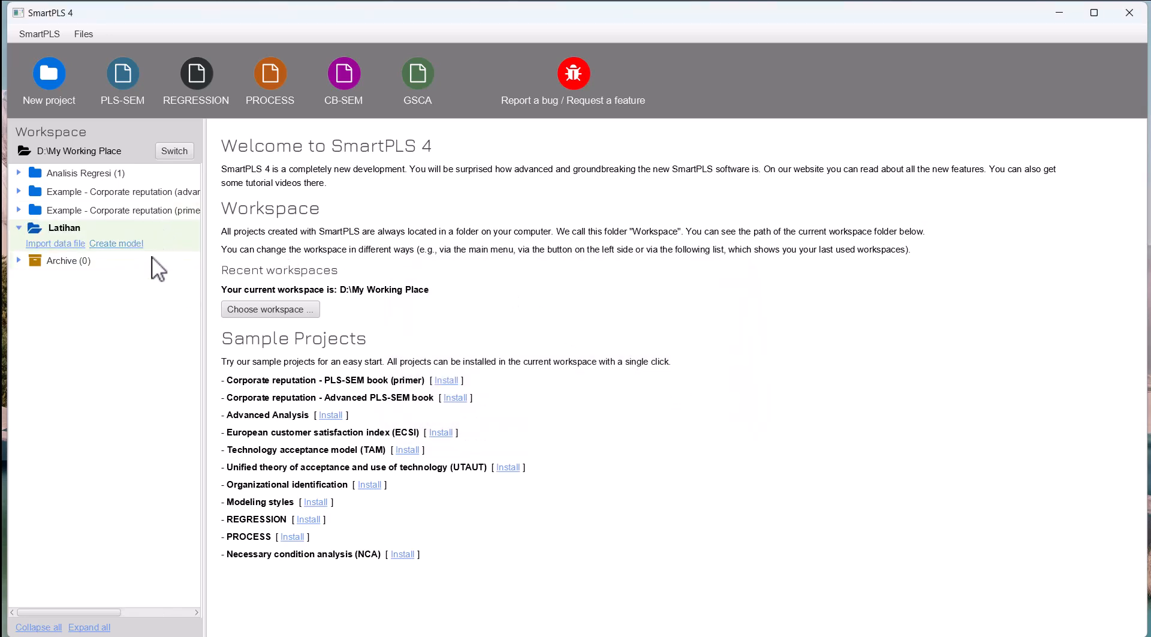
- Import the Data PLS Excel file into the Latihan project with all indicators included and kept on the Metric scale
left_click(58, 244)
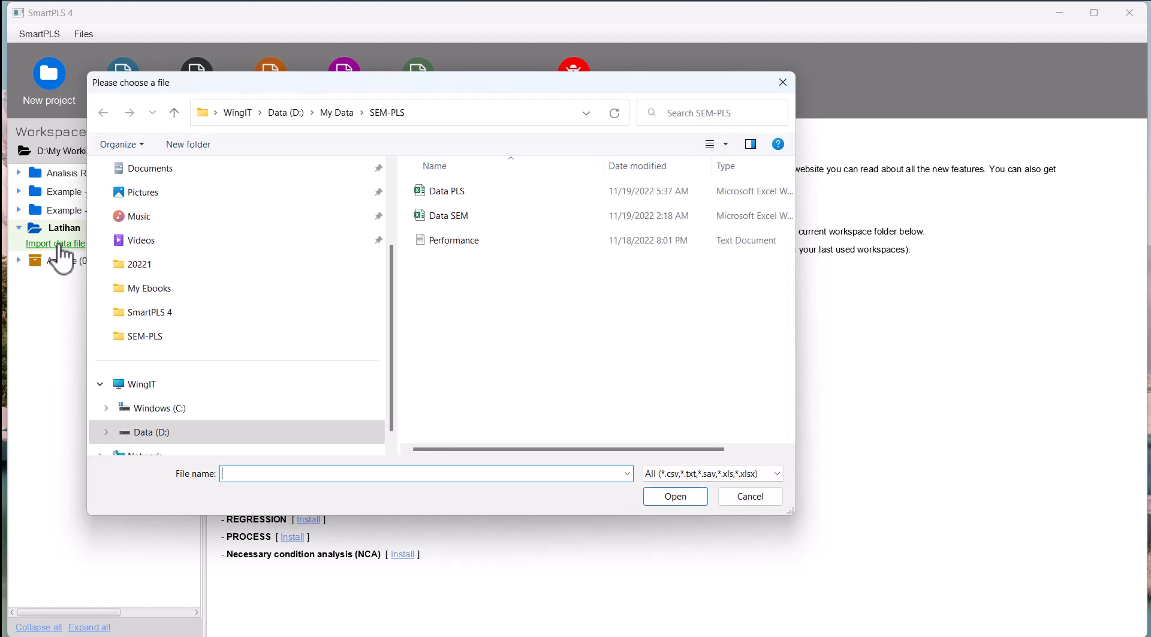
left_click(456, 195)
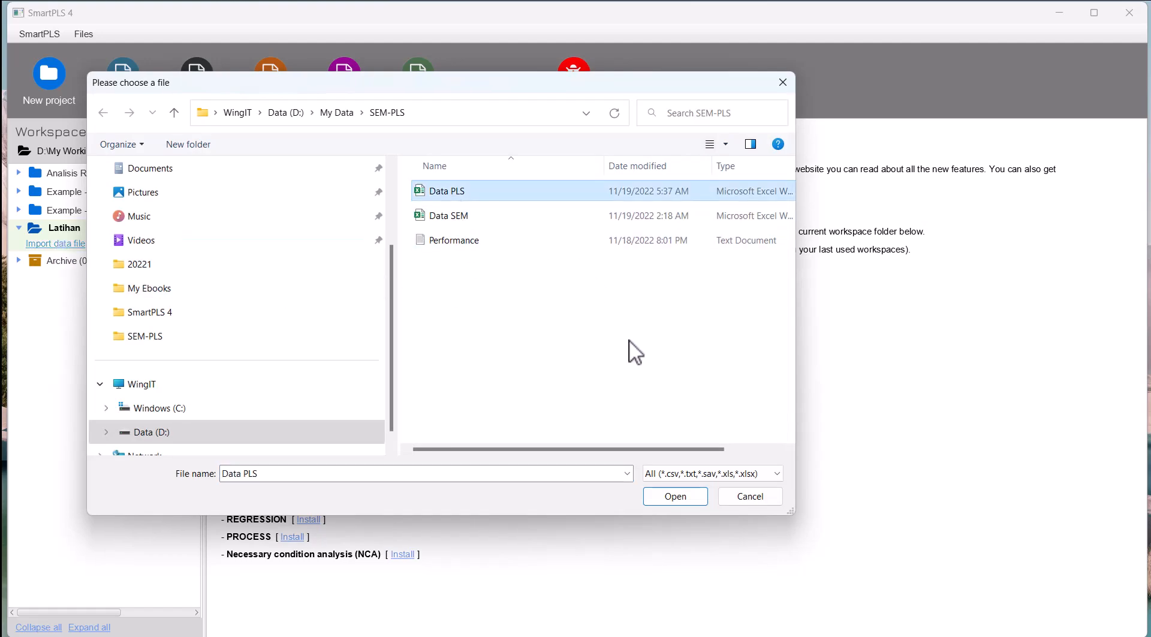
left_click(672, 498)
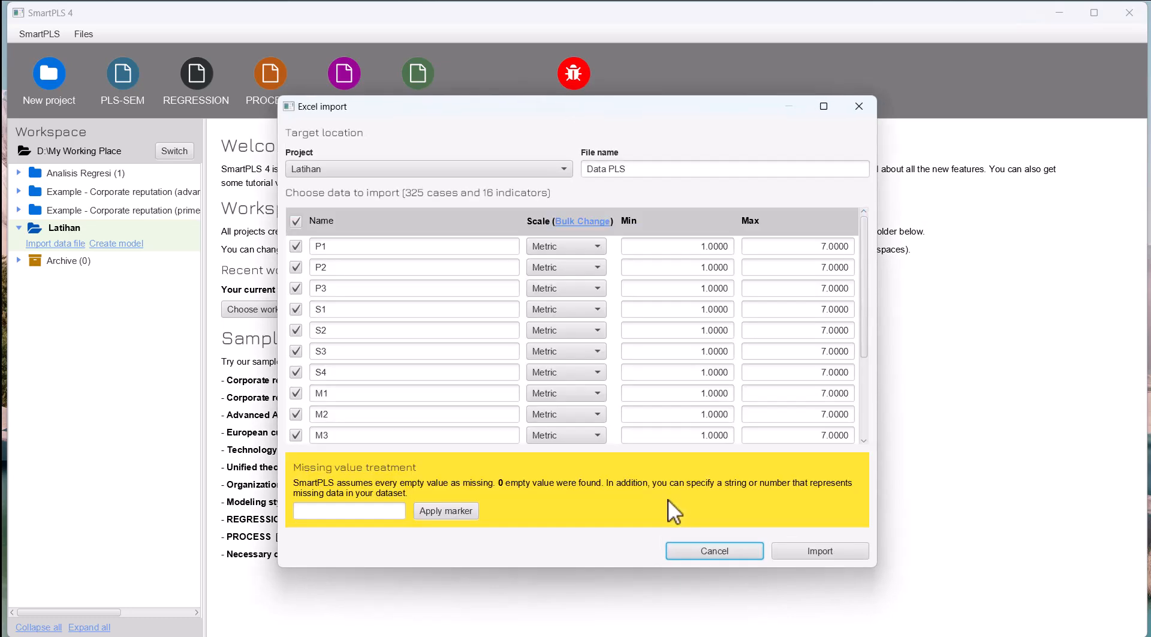
scroll(718, 339, "down", 3)
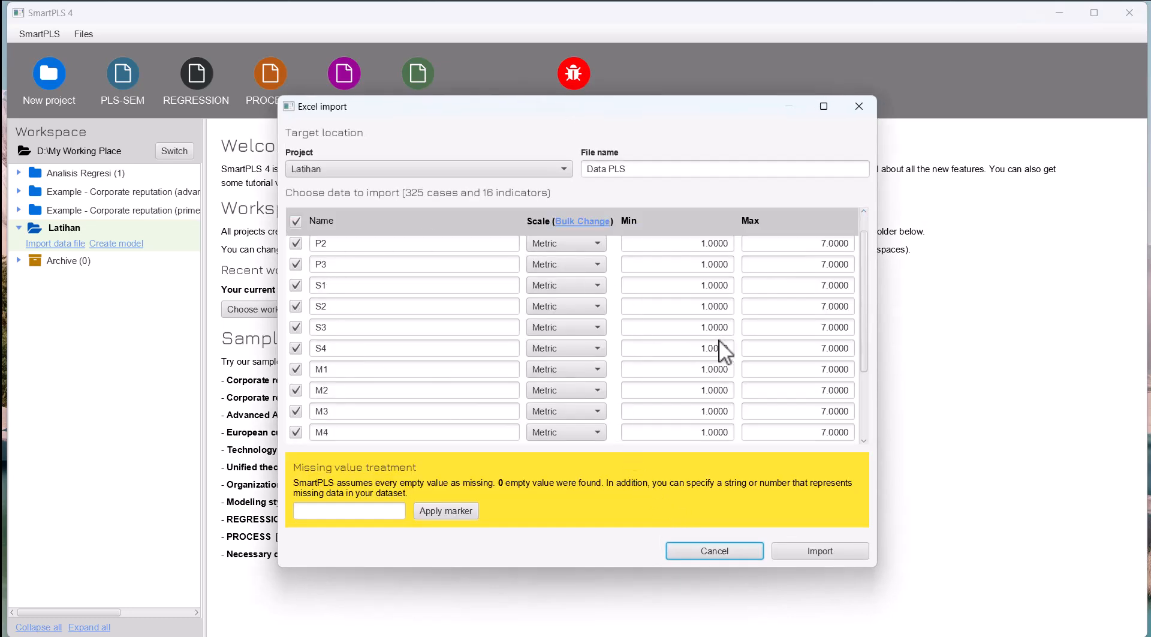
scroll(714, 342, "down", 1)
scroll(673, 334, "up", 4)
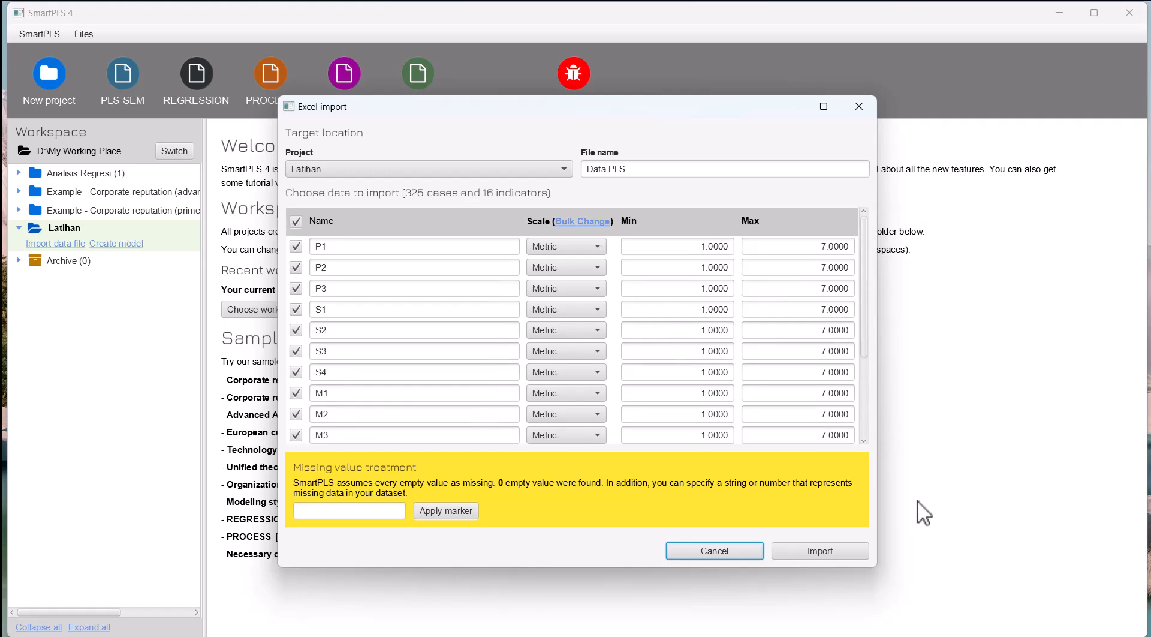
left_click(830, 550)
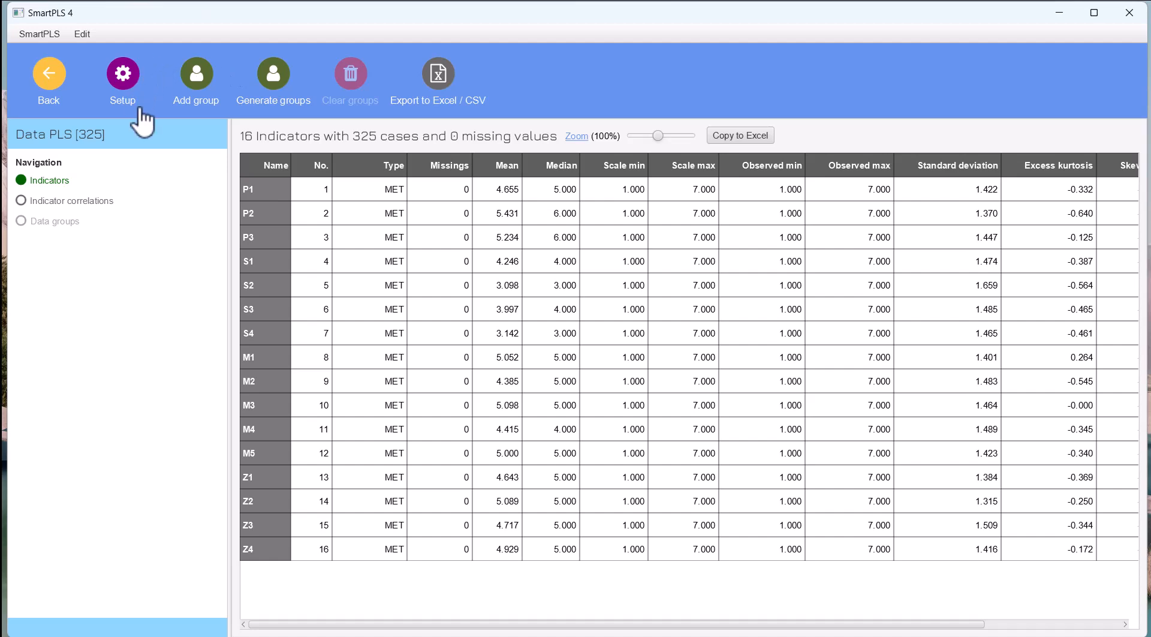
- Return to the workspace and create a PLS-SEM model named Latihan PLS in the Latihan project
left_click(51, 78)
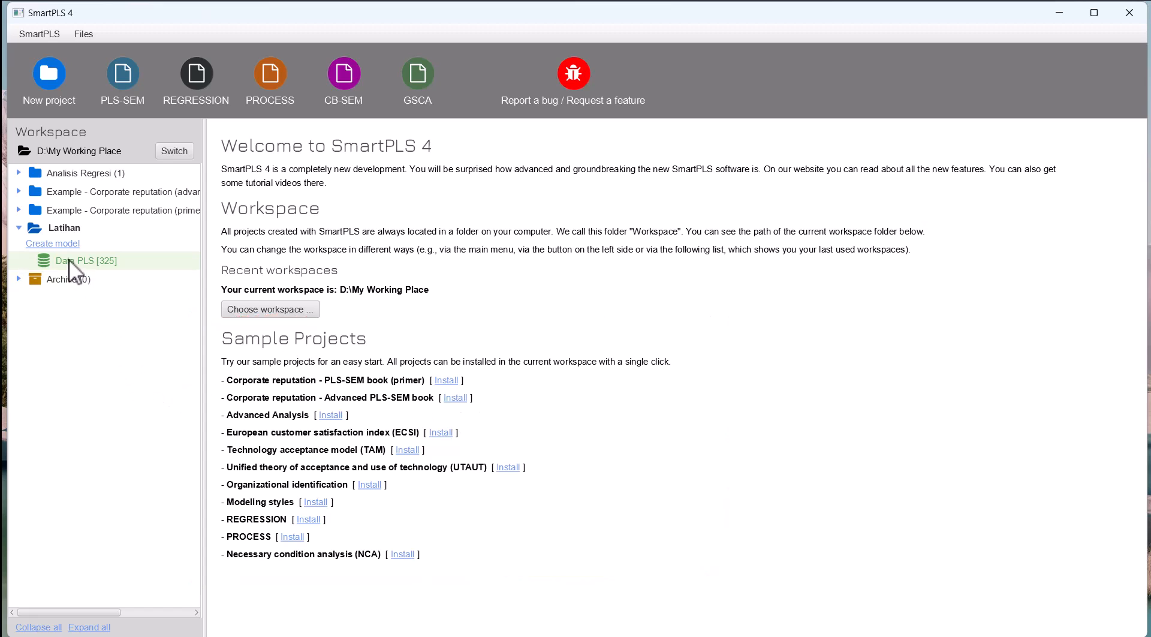
left_click(66, 244)
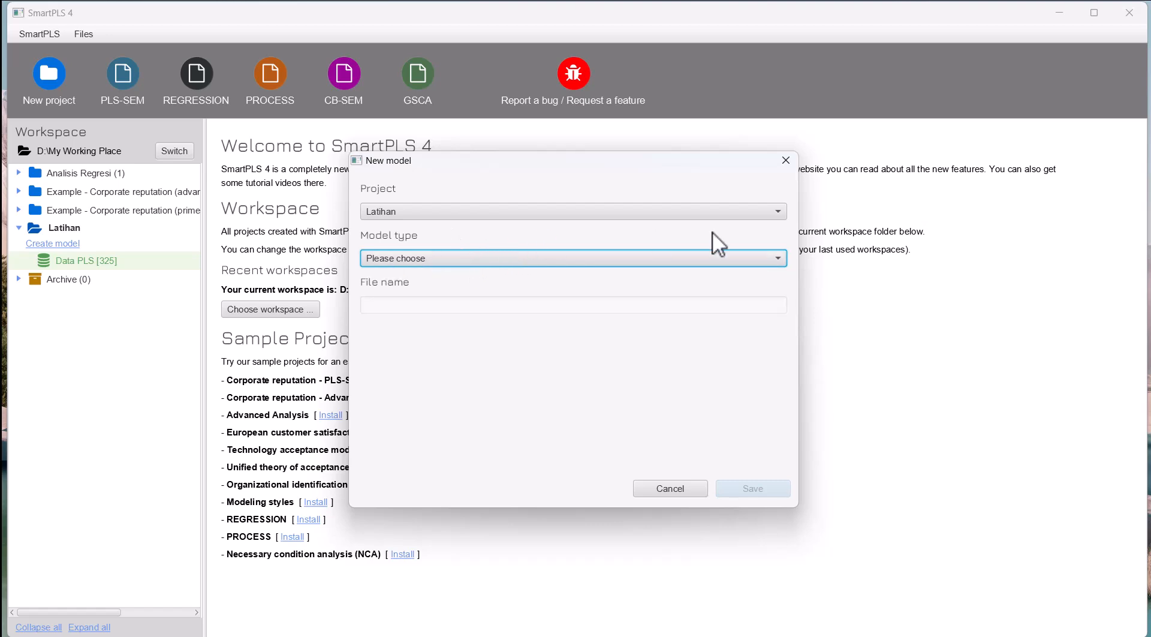
left_click(778, 211)
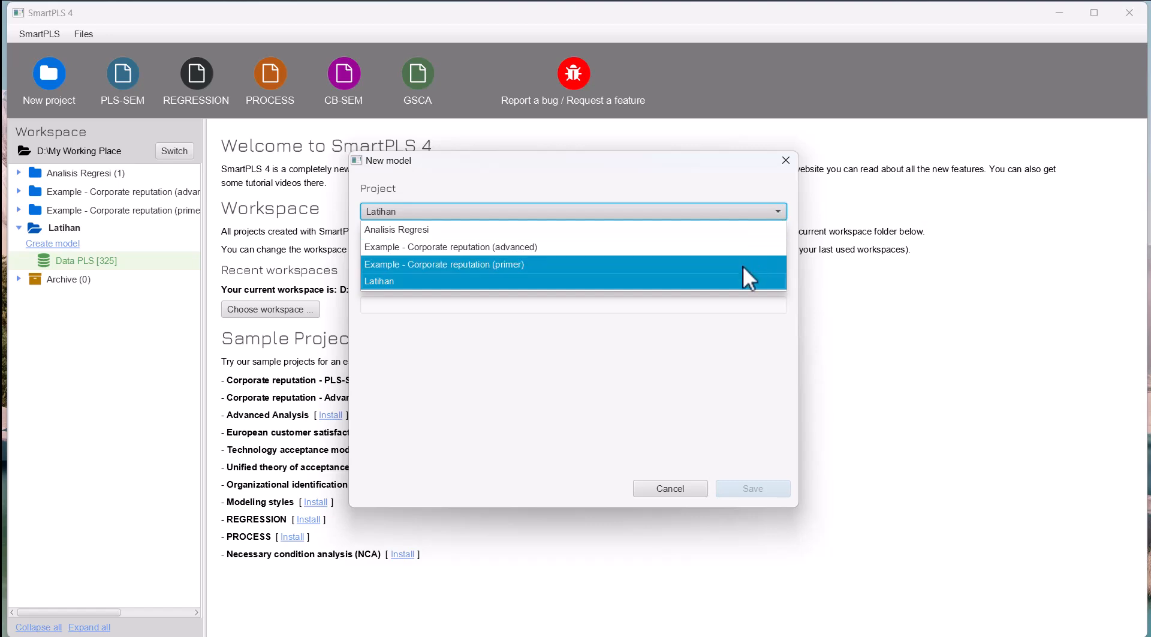
left_click(776, 206)
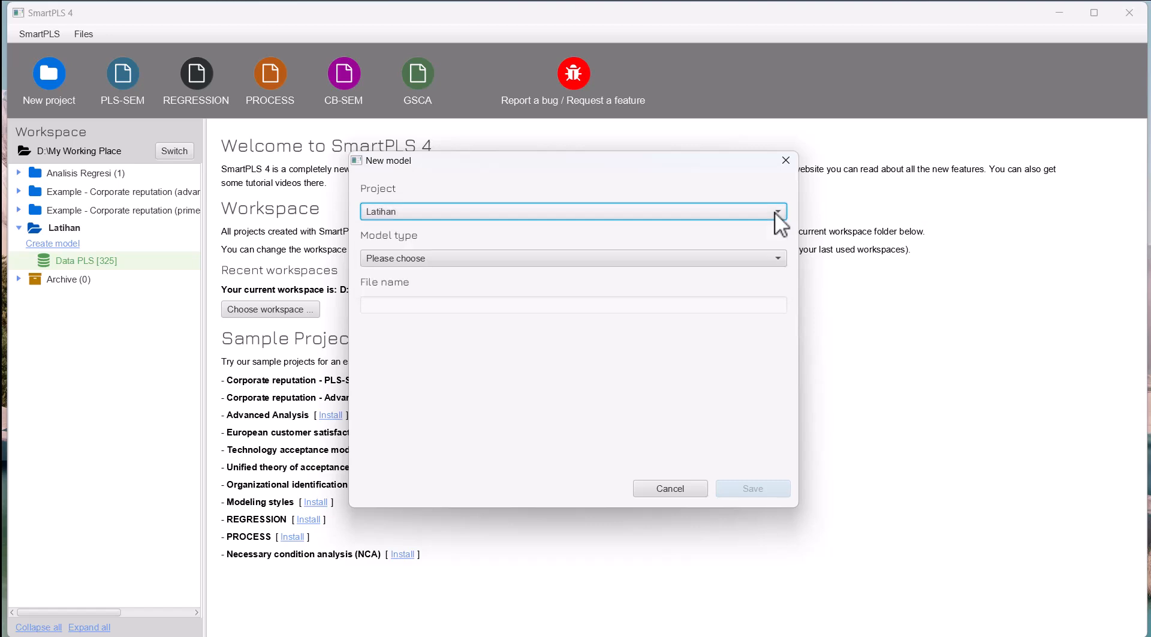
left_click(552, 264)
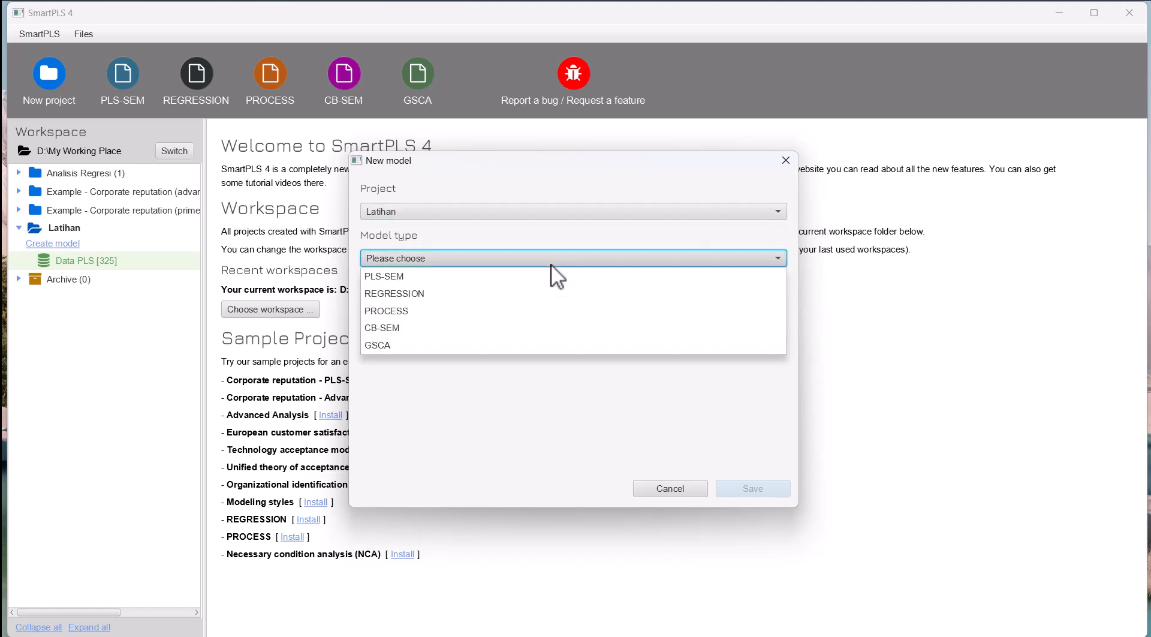
left_click(523, 278)
left_click(502, 308)
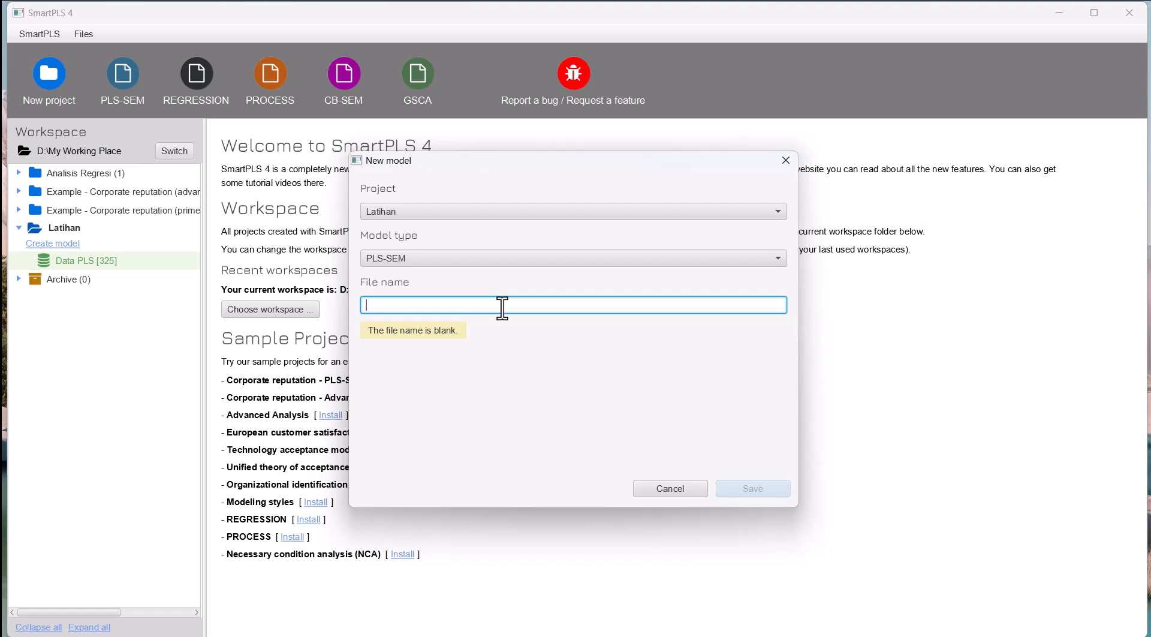
type("Latihan P")
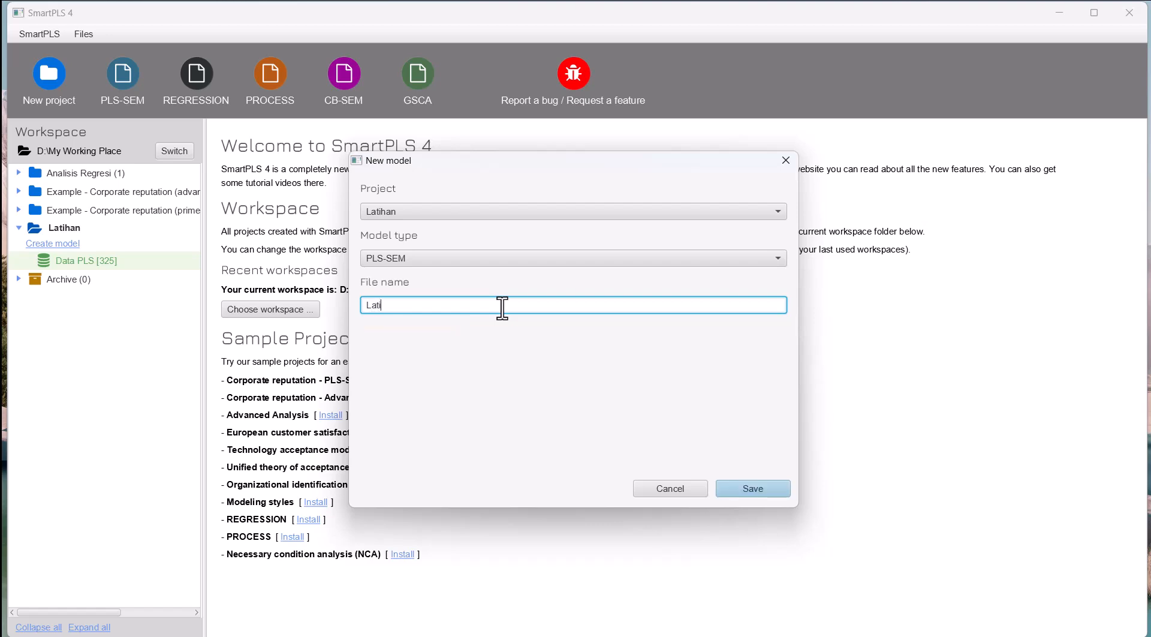
type("S")
left_click(745, 488)
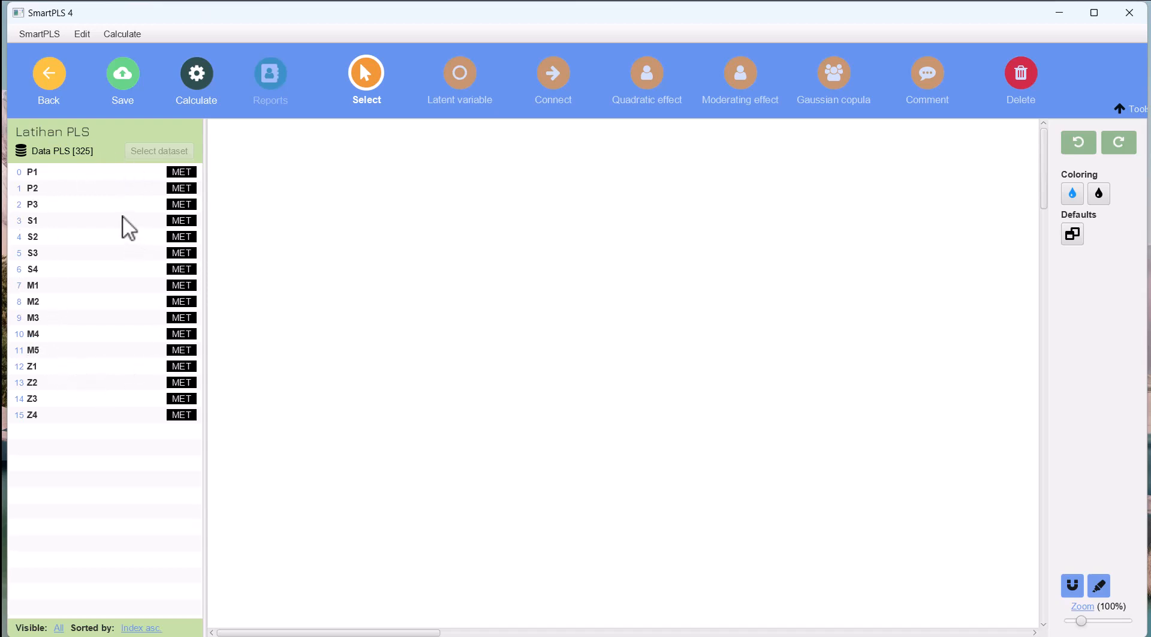
- Create a latent variable P from indicators P1 to P3 in the canvas's upper left and align its indicators to its left
left_click(185, 171)
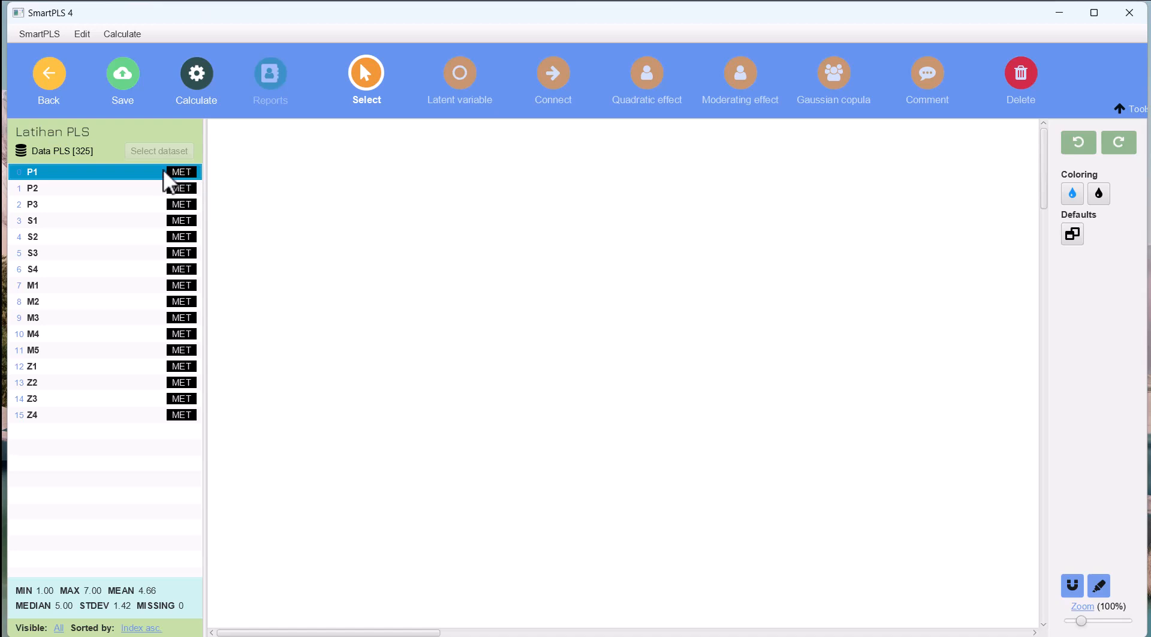
left_click_drag(163, 169, 185, 183)
left_click(186, 209, "shift")
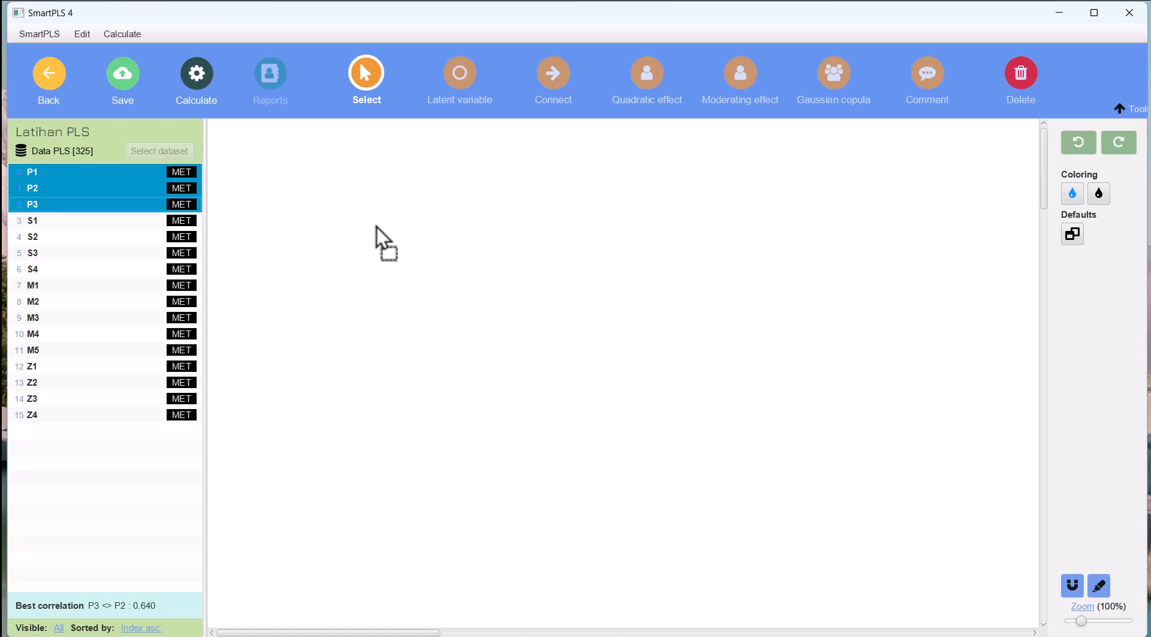
left_click_drag(377, 227, 377, 227)
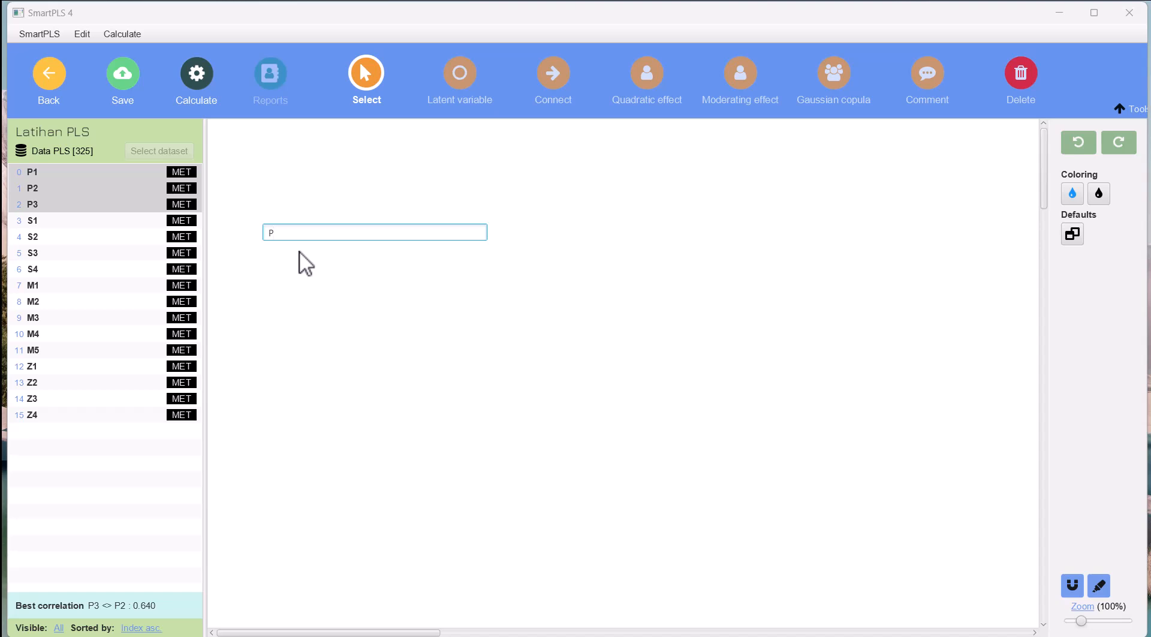
key("Return")
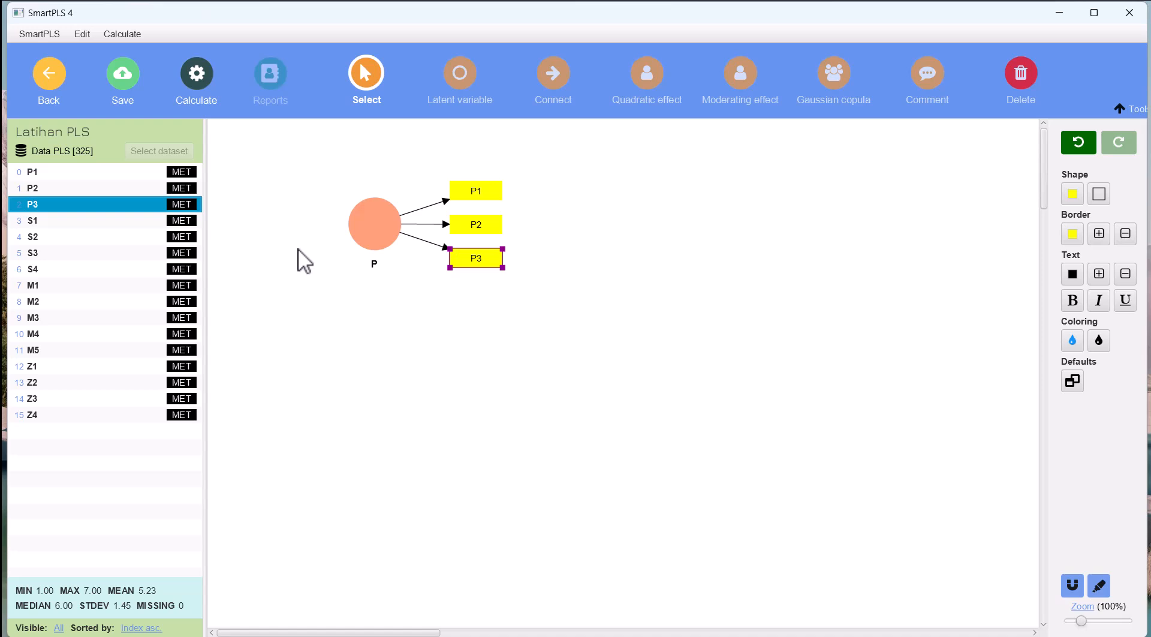
mouse_move(385, 236)
left_click(384, 228)
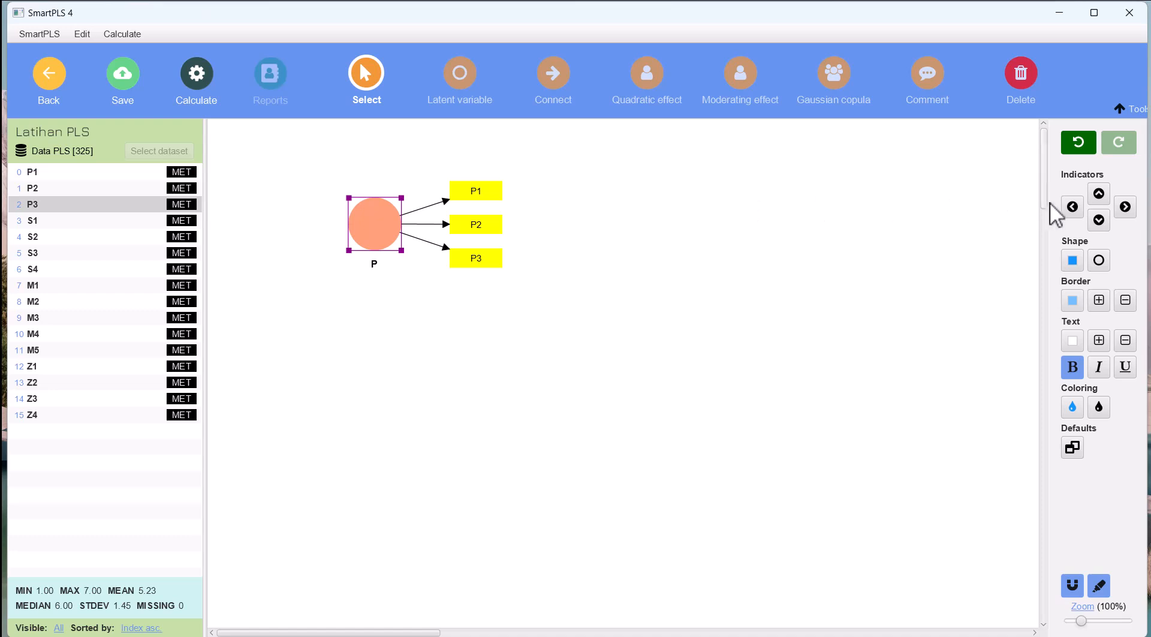
left_click(1073, 208)
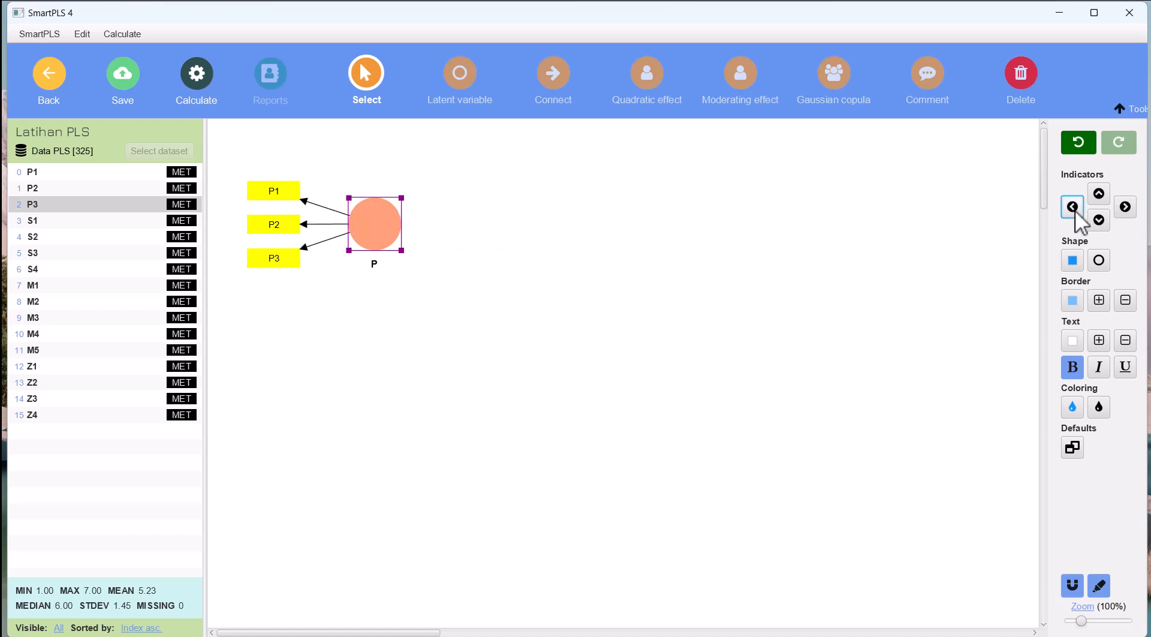
- Create a latent variable S from indicators S1 to S4 below P and align its indicators to its left
left_click(84, 220)
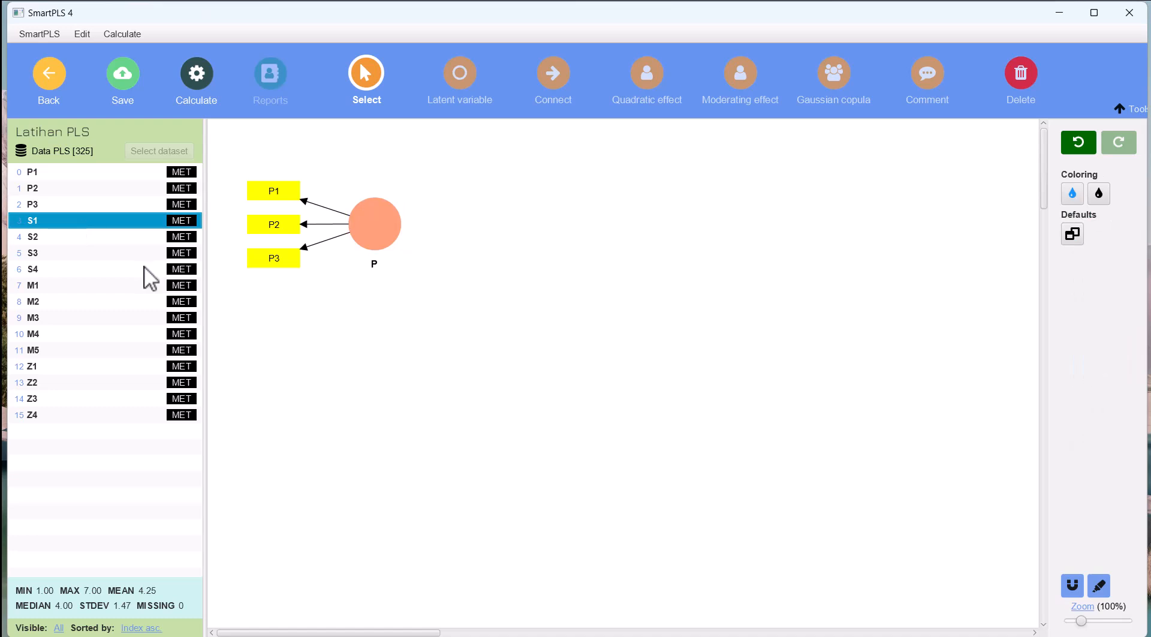
left_click(181, 272, "shift")
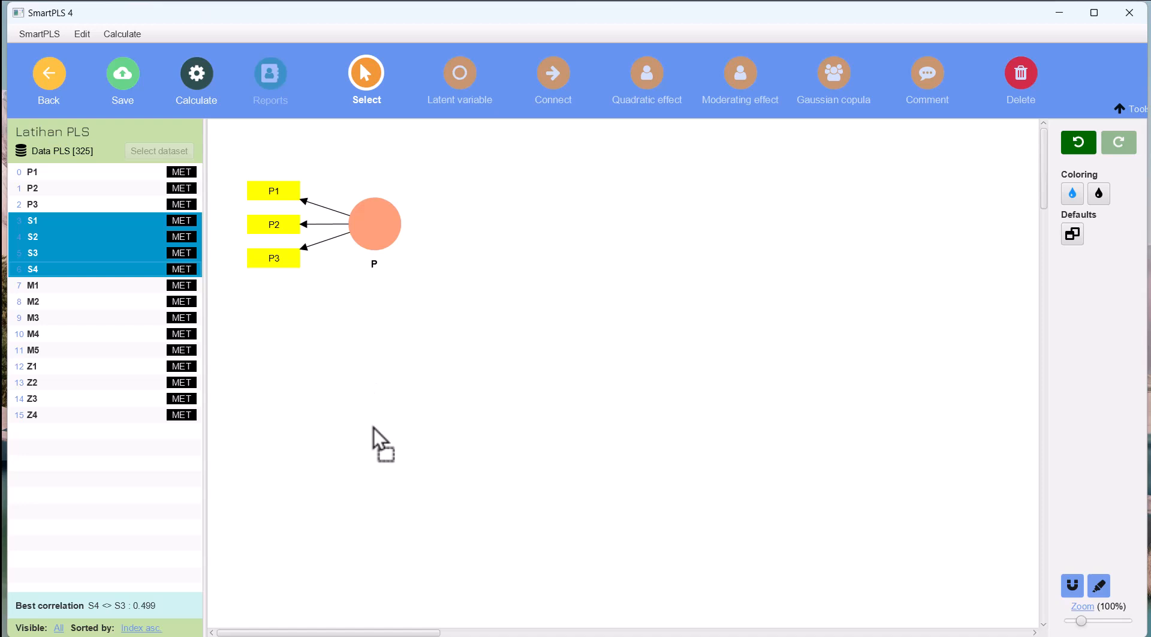
left_click_drag(380, 434, 379, 434)
type("S")
key("Return")
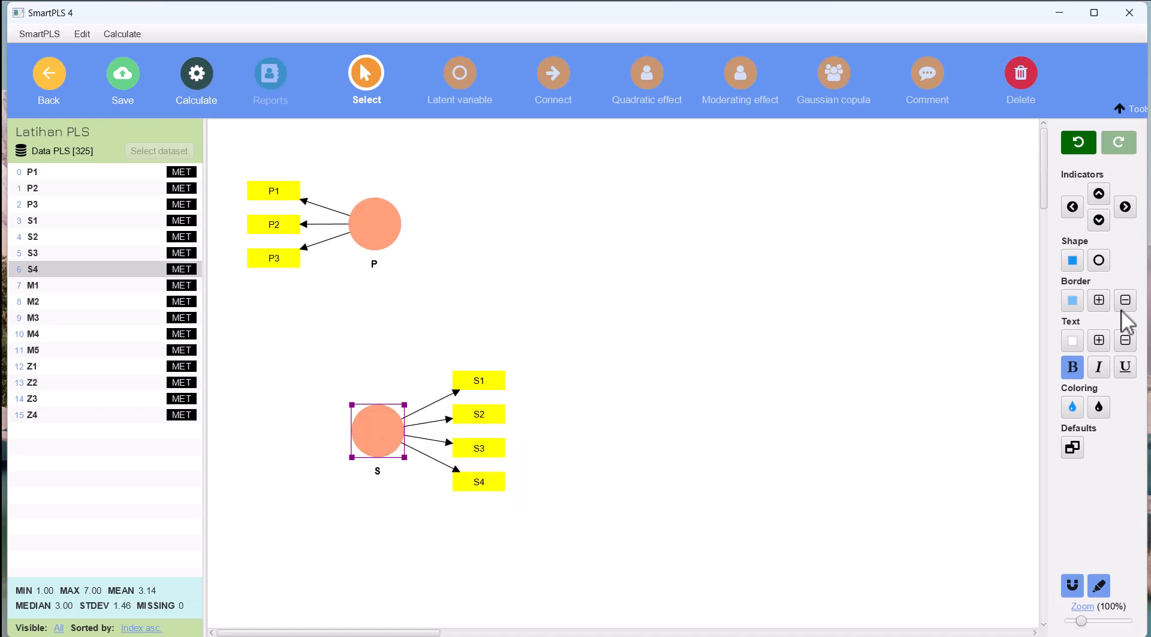
left_click(1074, 207)
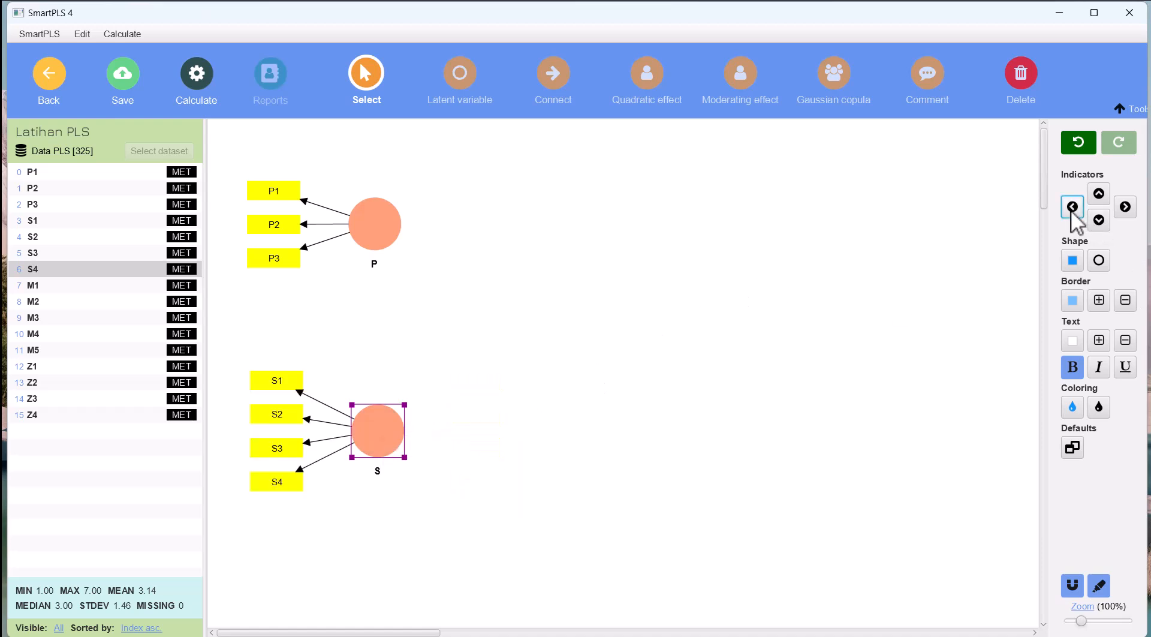
- Create a latent variable M from indicators M1 to M5 between P and S with indicators on its left, and move S lower
left_click(45, 285)
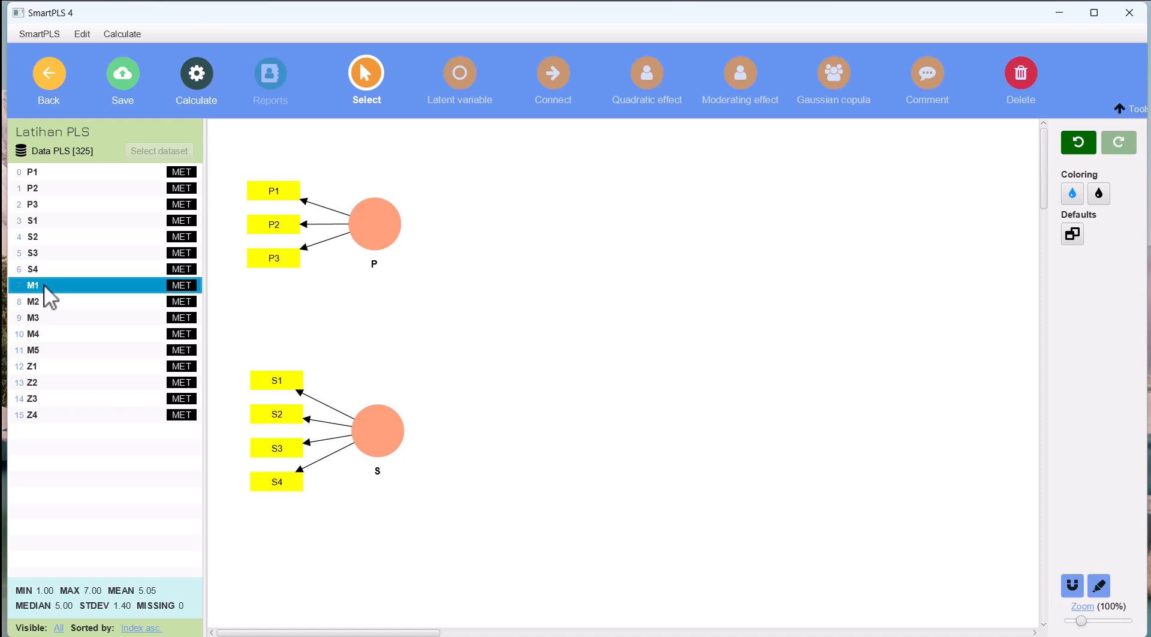
left_click(54, 350, "shift")
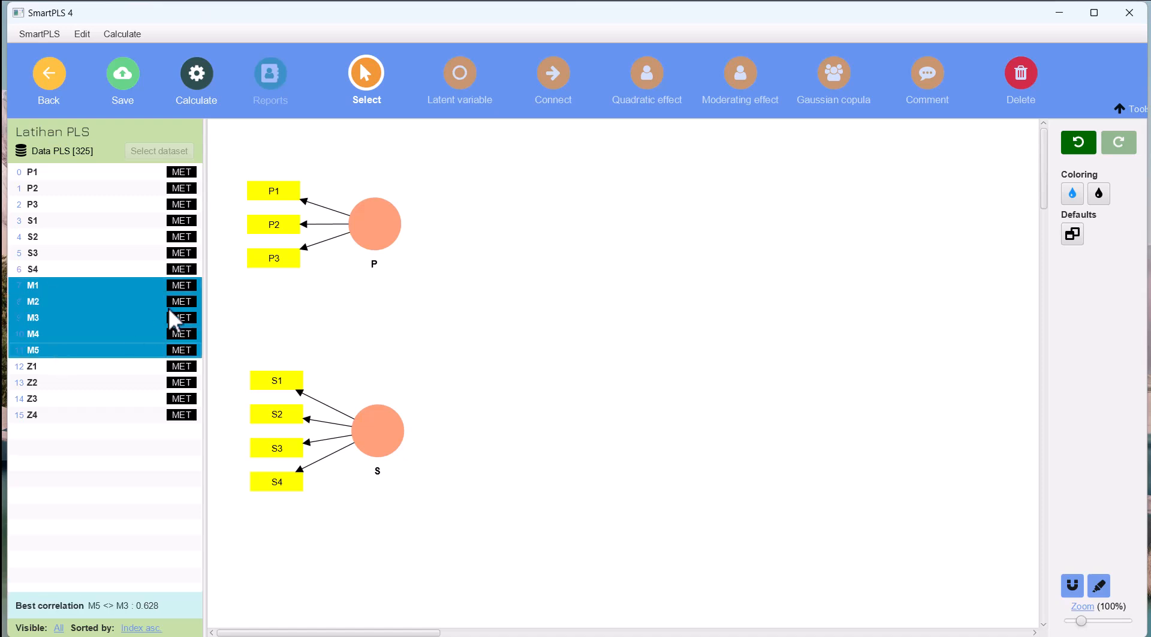
left_click_drag(112, 304, 610, 336)
type("M")
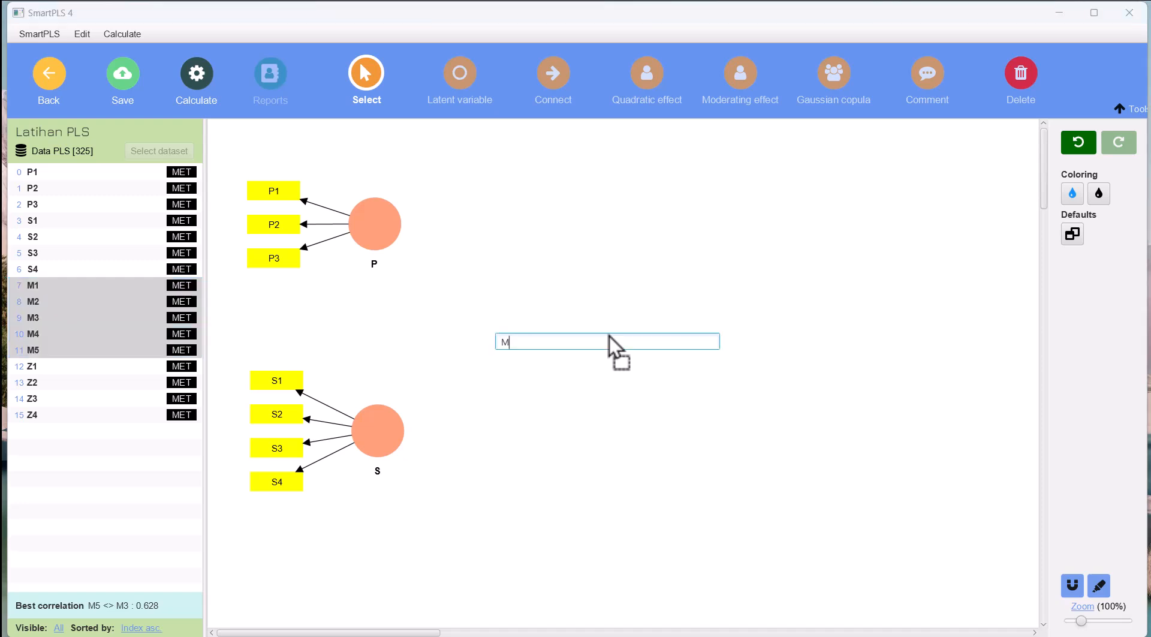
key("Return")
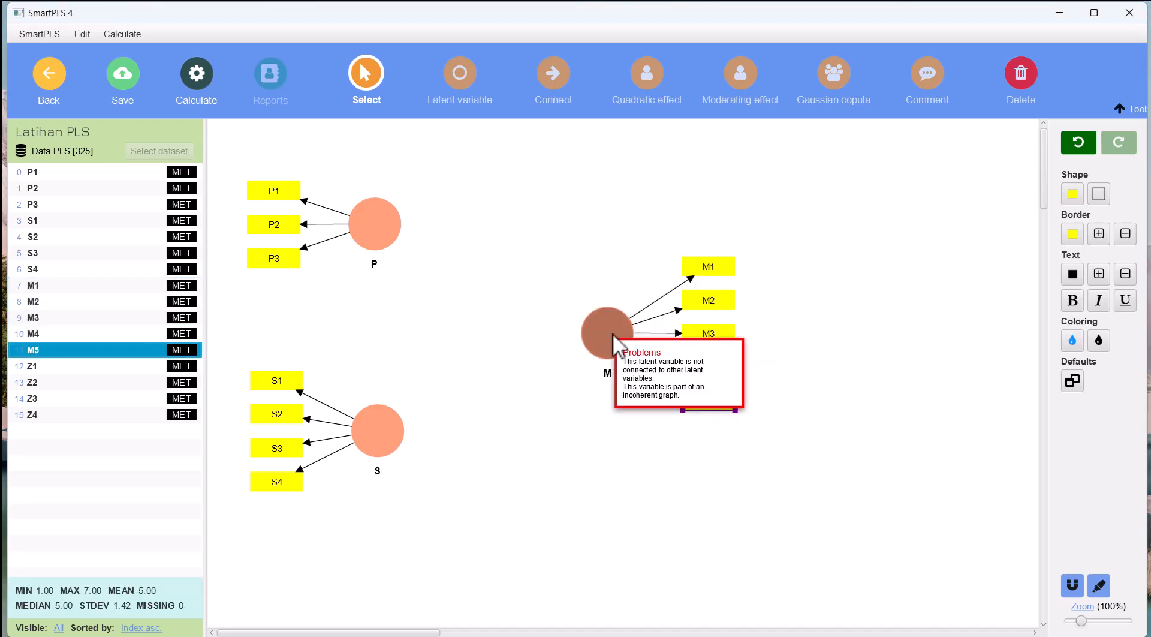
left_click(613, 334)
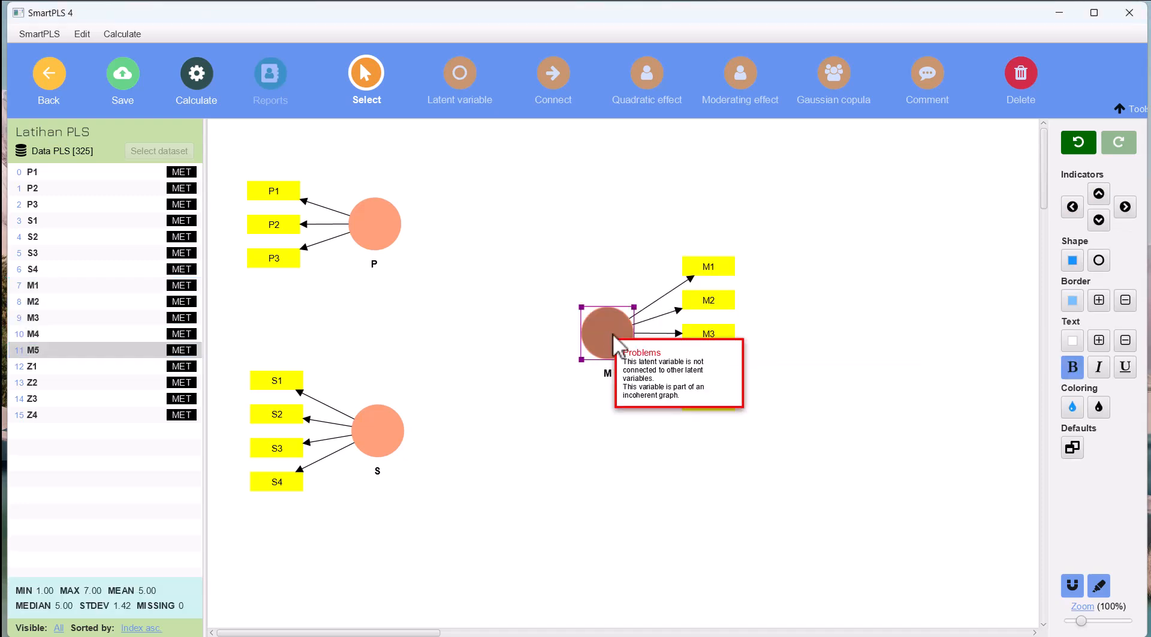
left_click(1073, 207)
left_click_drag(603, 336, 594, 372)
left_click_drag(372, 440, 367, 538)
- Create a latent variable Z from indicators Z1 to Z4, level with M on its right, keeping the indicators on Z's right
left_click(67, 367)
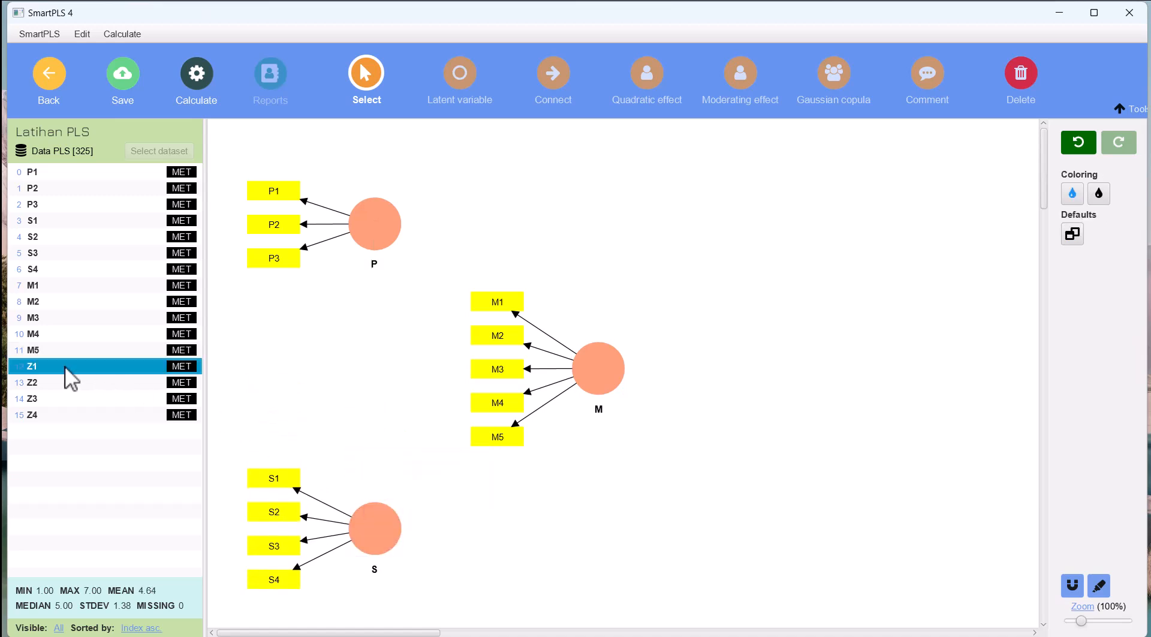
left_click(52, 419, "shift")
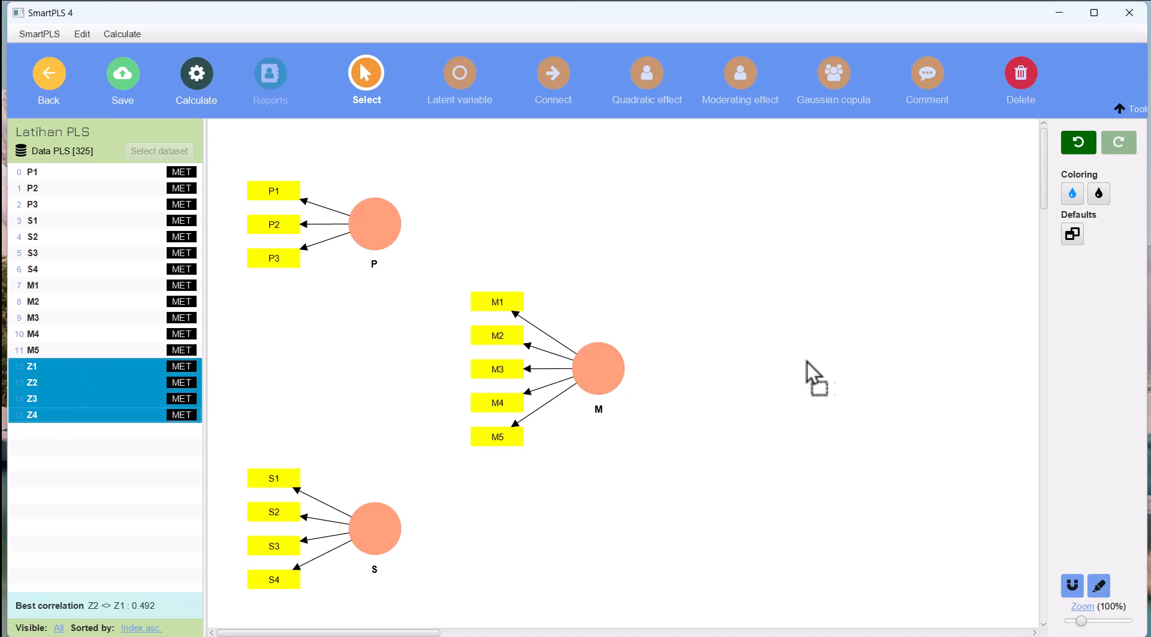
left_click_drag(845, 363, 845, 361)
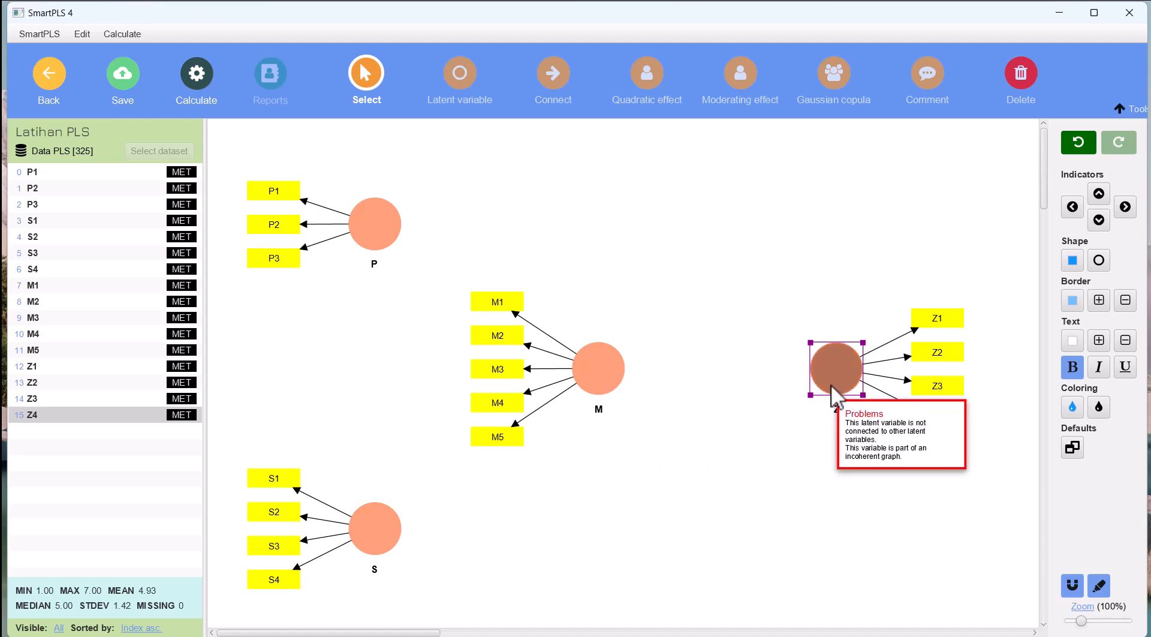
left_click_drag(839, 375, 842, 376)
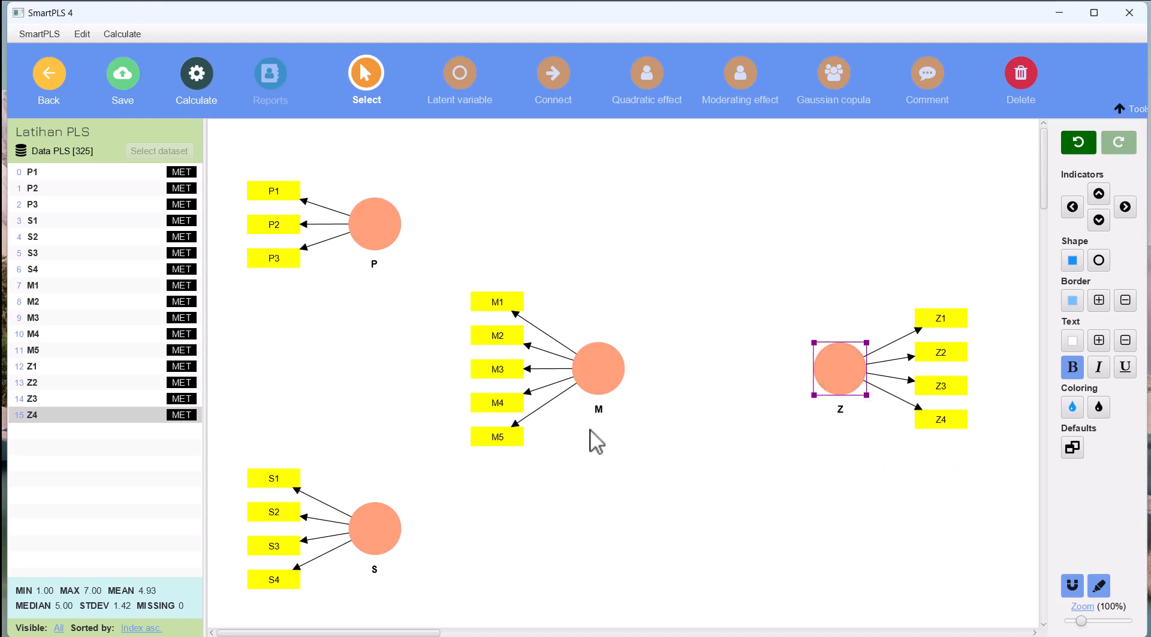
- Fine-tune the position of S so that it lines up vertically below P
left_click(382, 526)
mouse_move(382, 525)
left_mouse_down()
mouse_move(399, 523)
mouse_move(380, 524)
left_mouse_up()
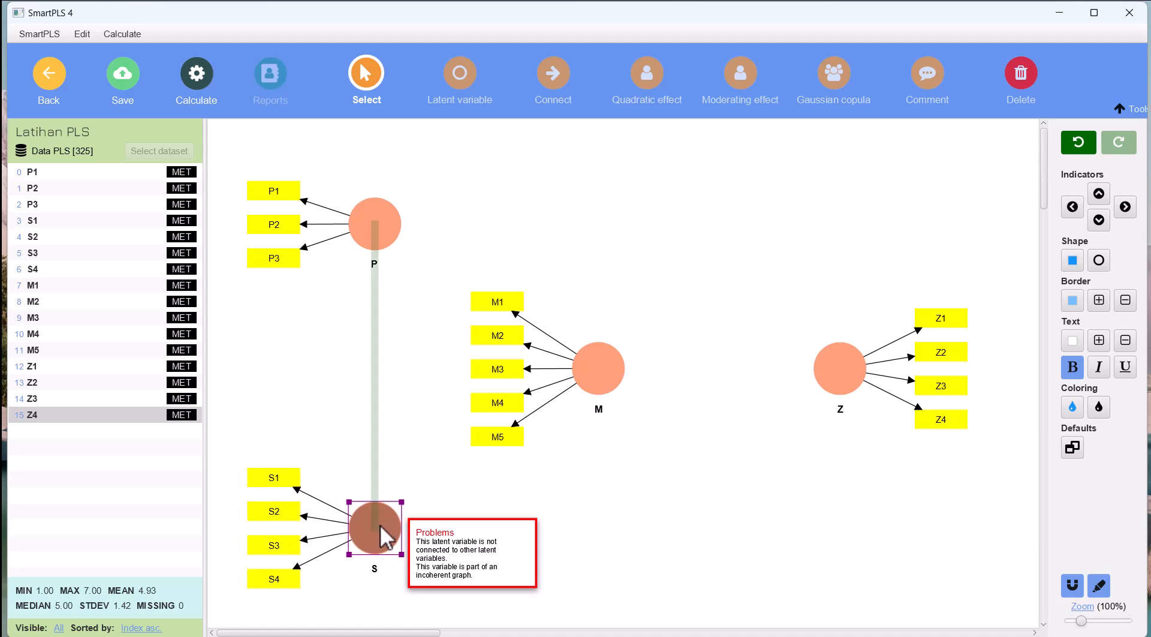
left_click_drag(380, 525, 380, 524)
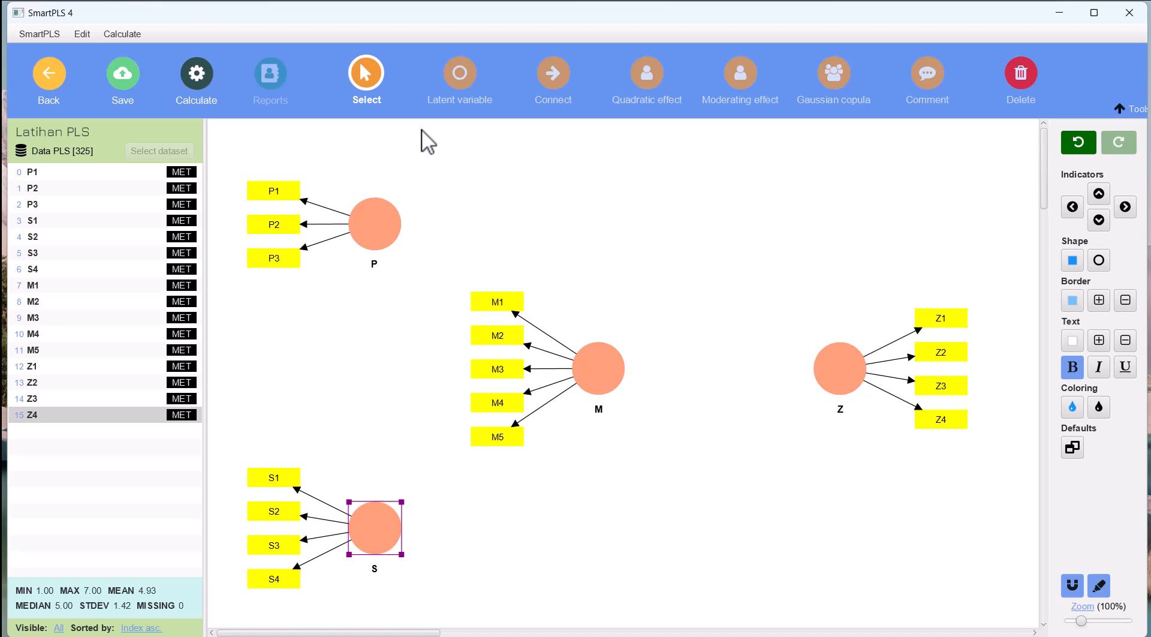
- Connect latent variables P, S and M to Z with structural paths
left_click(555, 83)
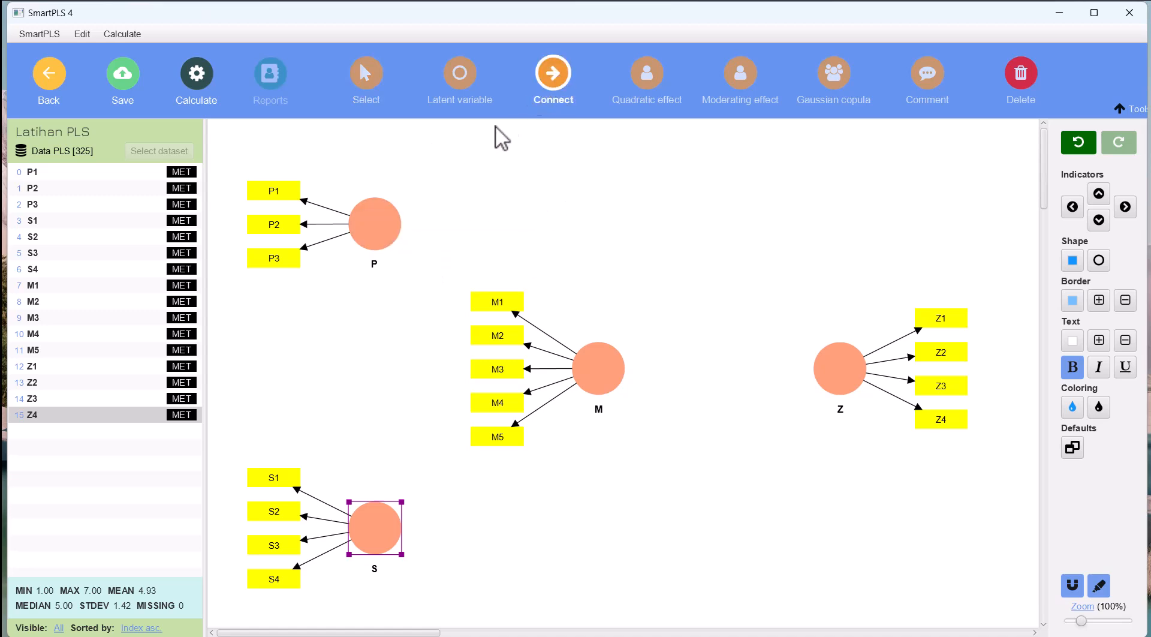
left_click(391, 231)
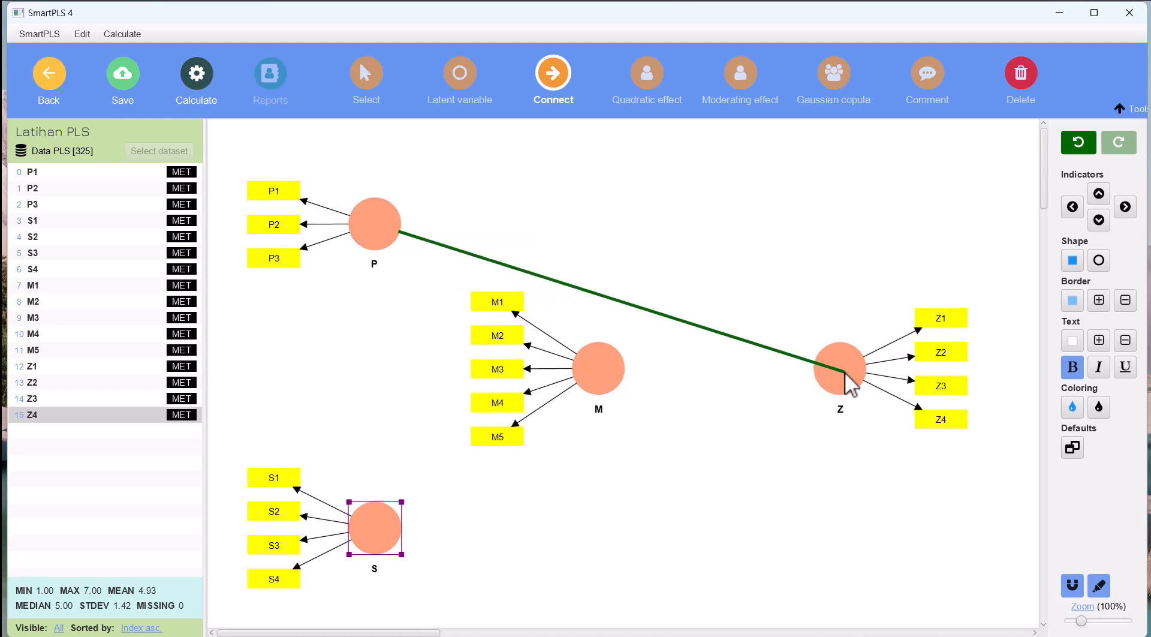
left_click(845, 376)
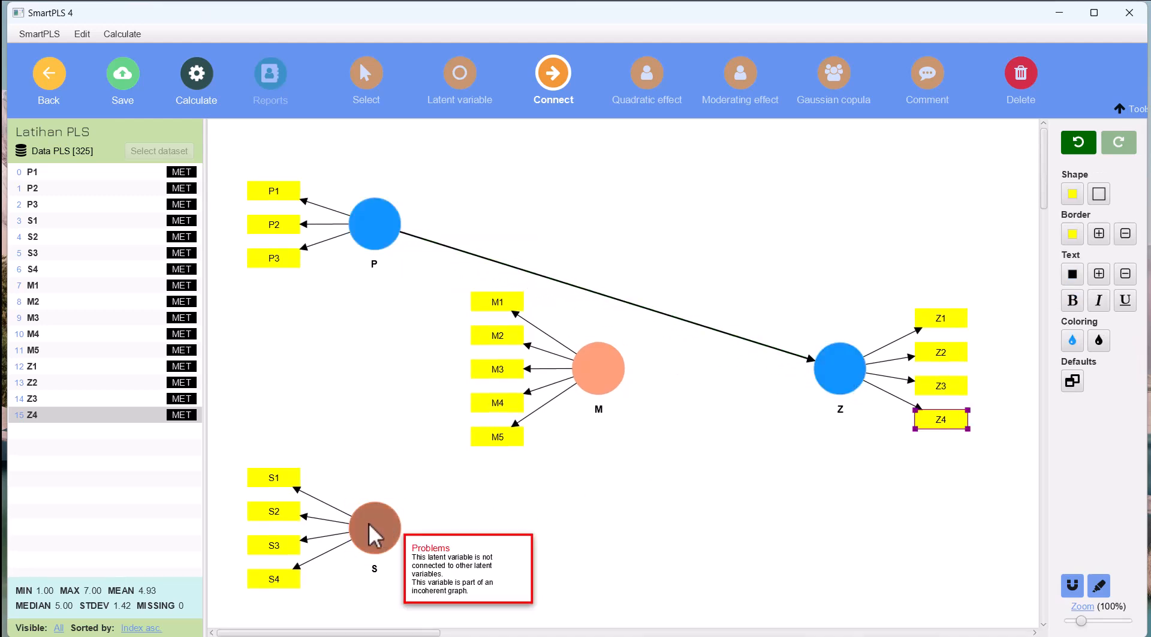
left_click(367, 526)
left_click(836, 371)
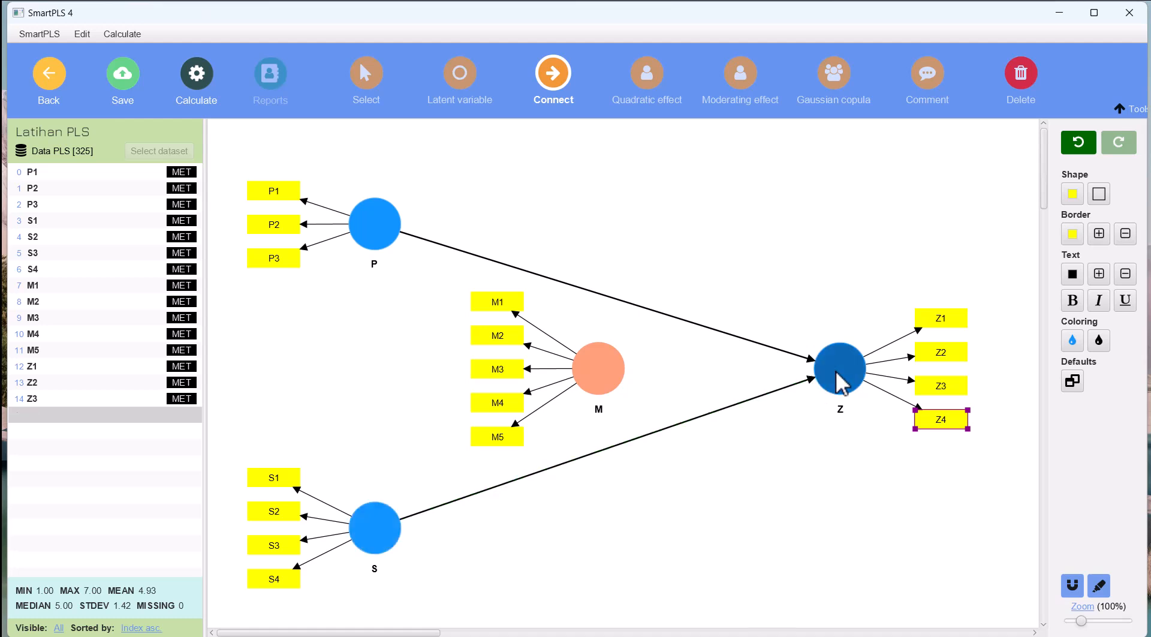
left_click(615, 371)
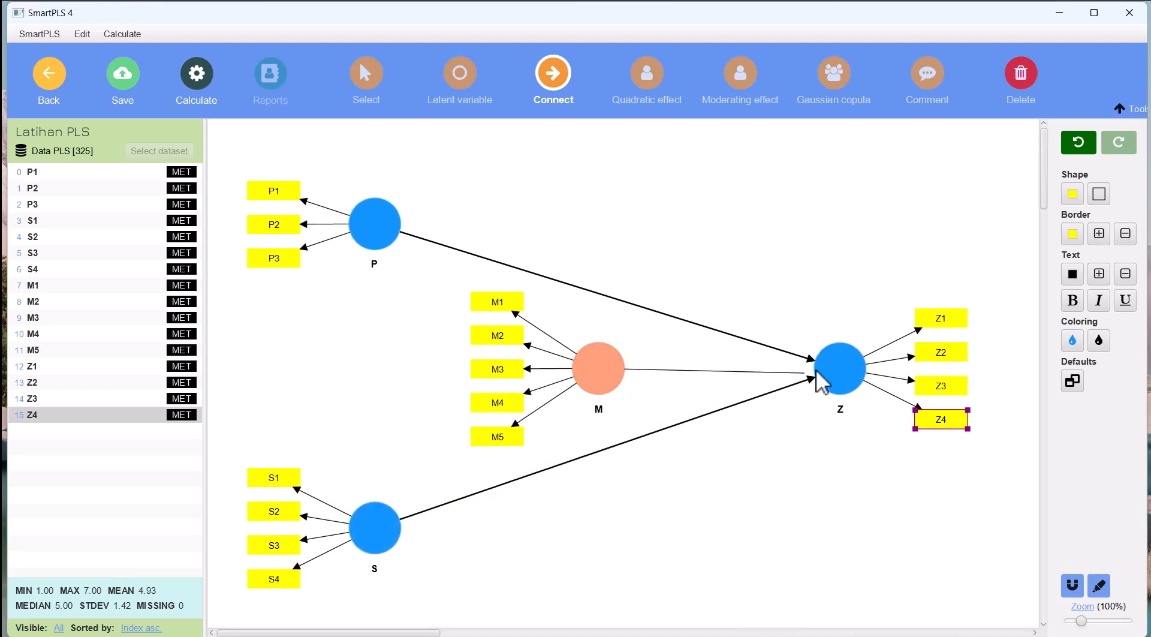
left_click(836, 375)
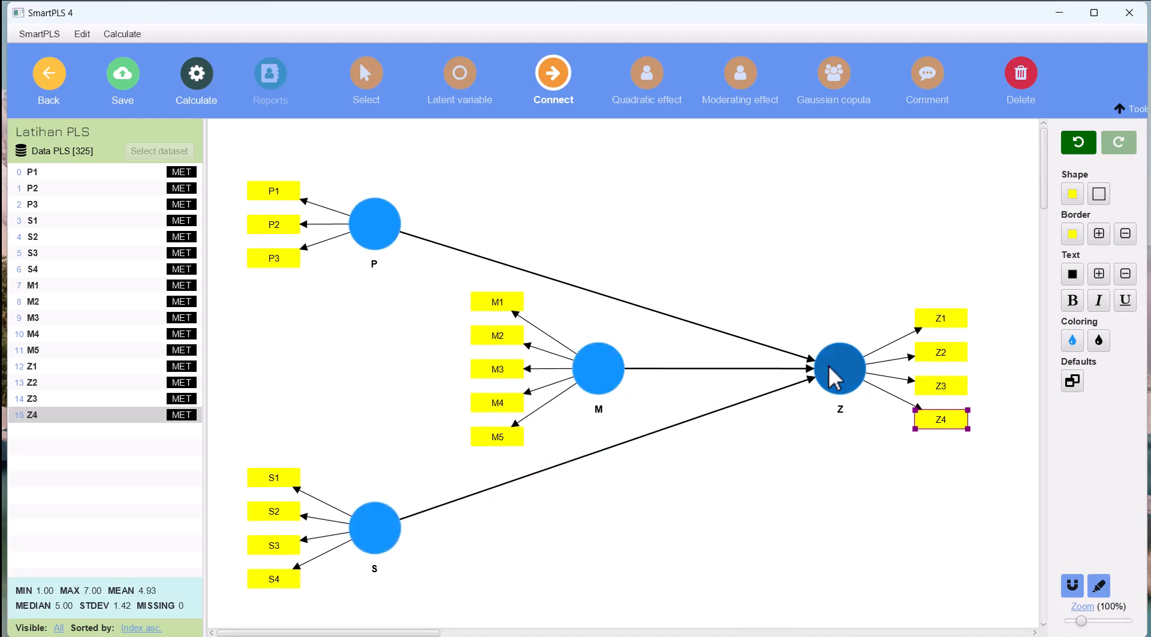
- Add structural paths from P to M and from S to M
left_click(367, 218)
left_click(598, 368)
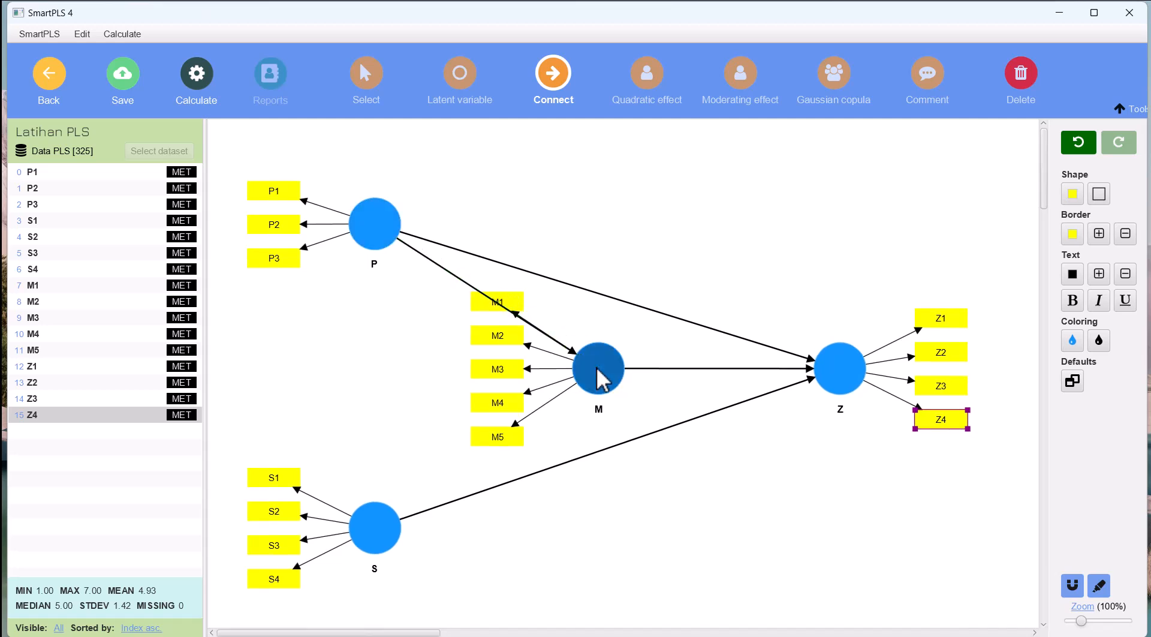
left_click(380, 532)
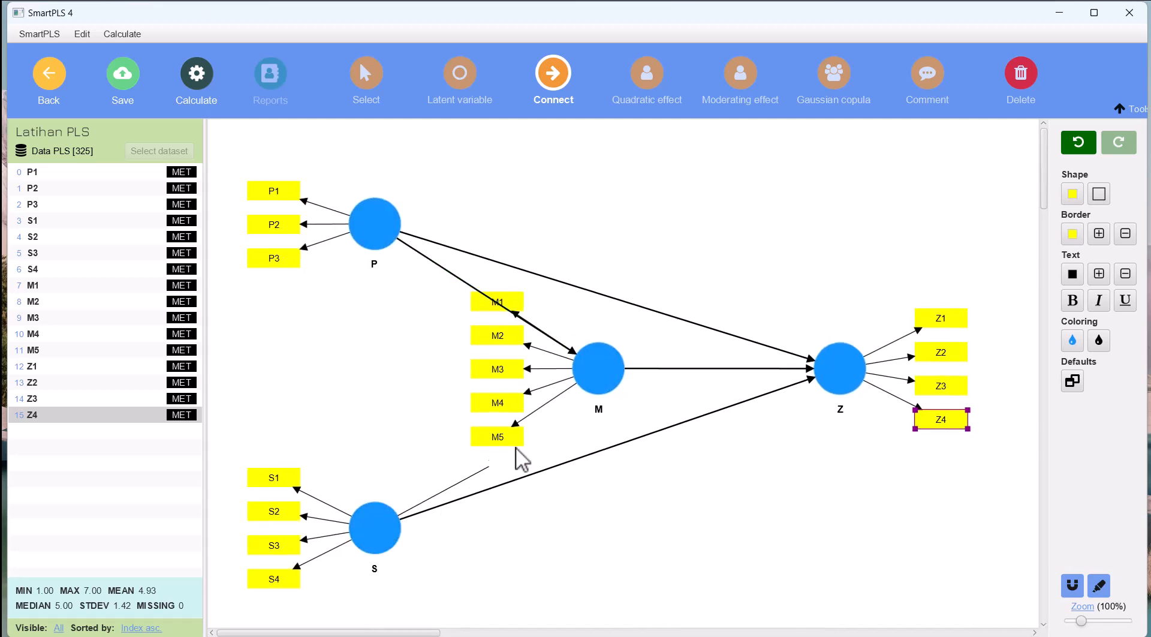
left_click(602, 373)
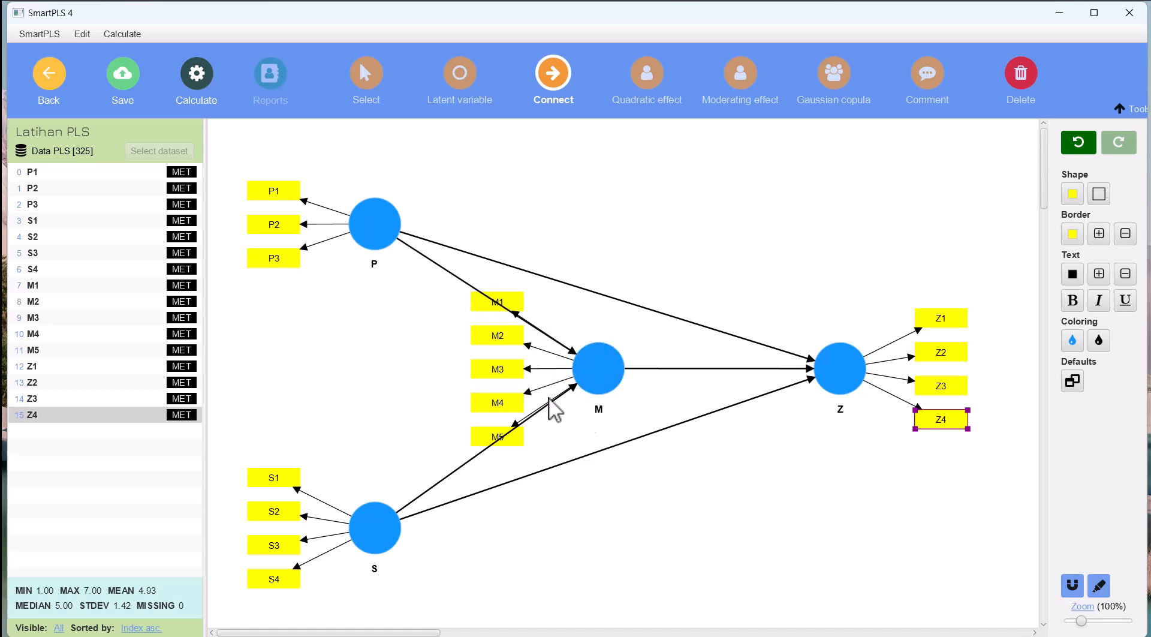
left_click(606, 377)
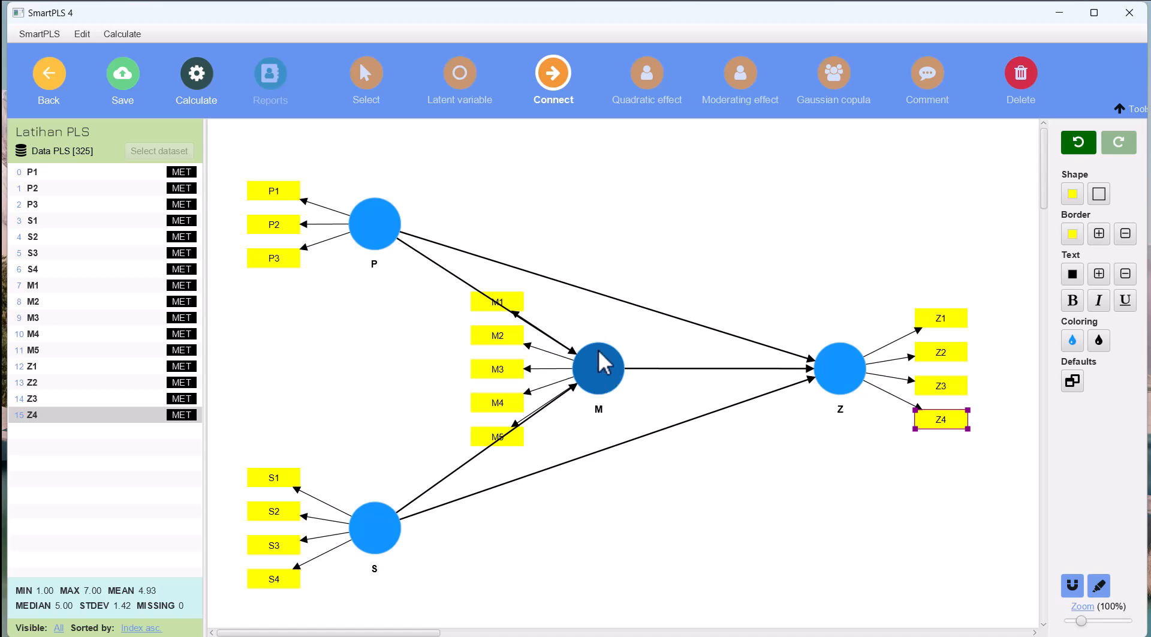
- Rearrange the constructs by shifting M and Z left, S slightly down and P up, keeping M and Z level
left_click(369, 81)
left_click_drag(596, 375, 532, 378)
left_click_drag(375, 524, 376, 537)
left_click_drag(385, 231, 384, 204)
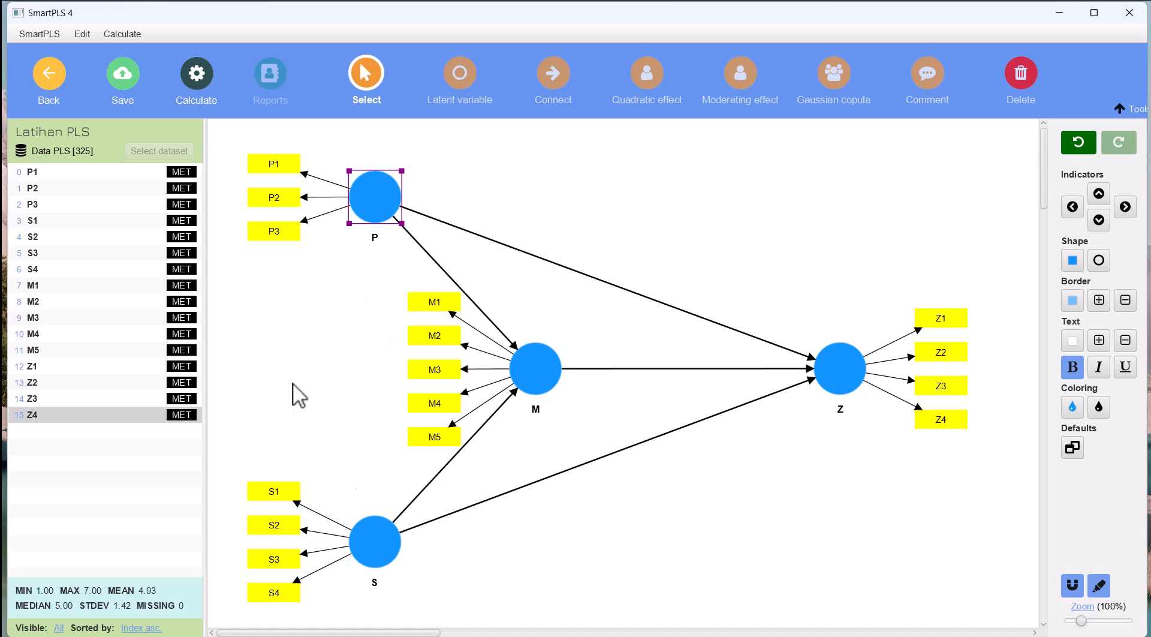
left_click_drag(846, 372, 806, 377)
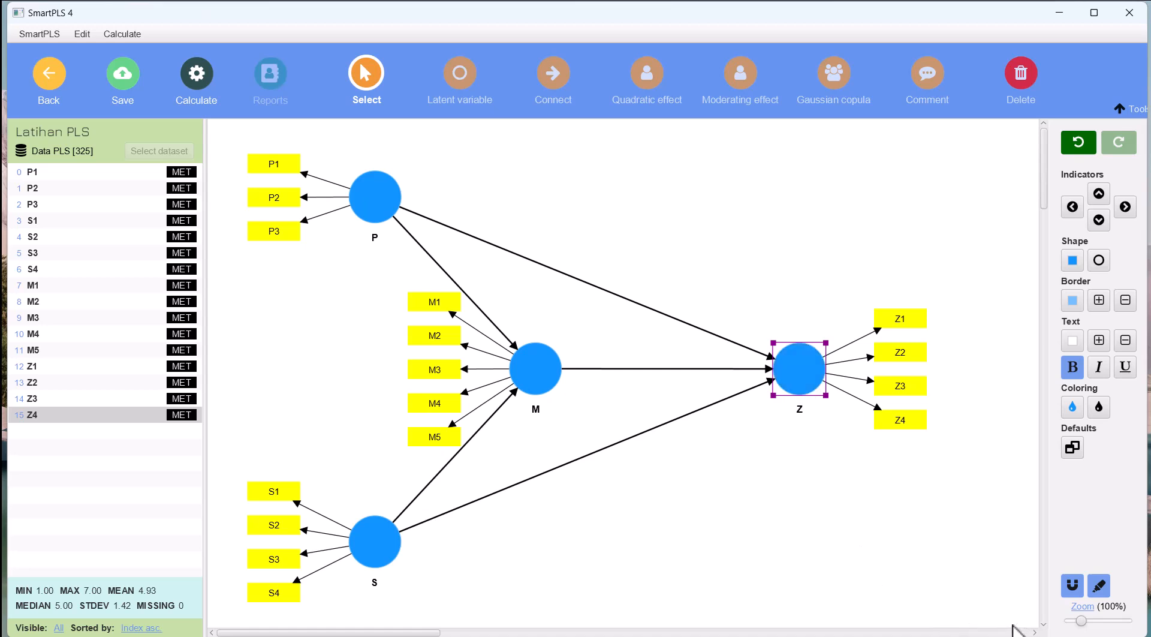
- Move the entire model slightly right and up on the canvas, and deselect it
left_click_drag(1025, 624, 225, 141)
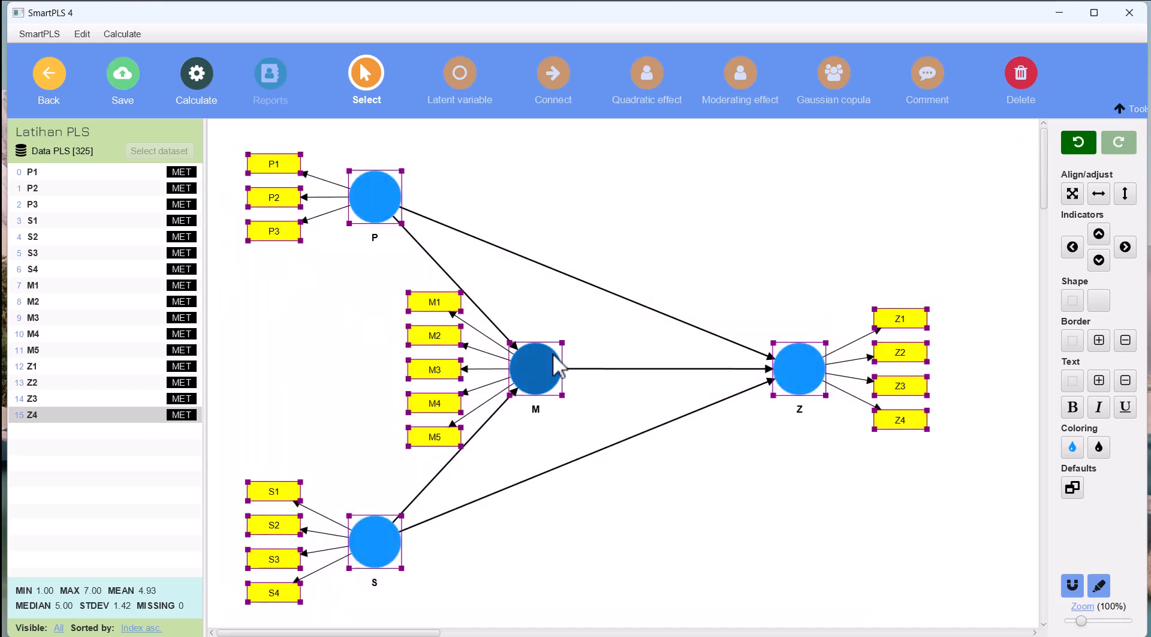
left_click_drag(542, 361, 571, 353)
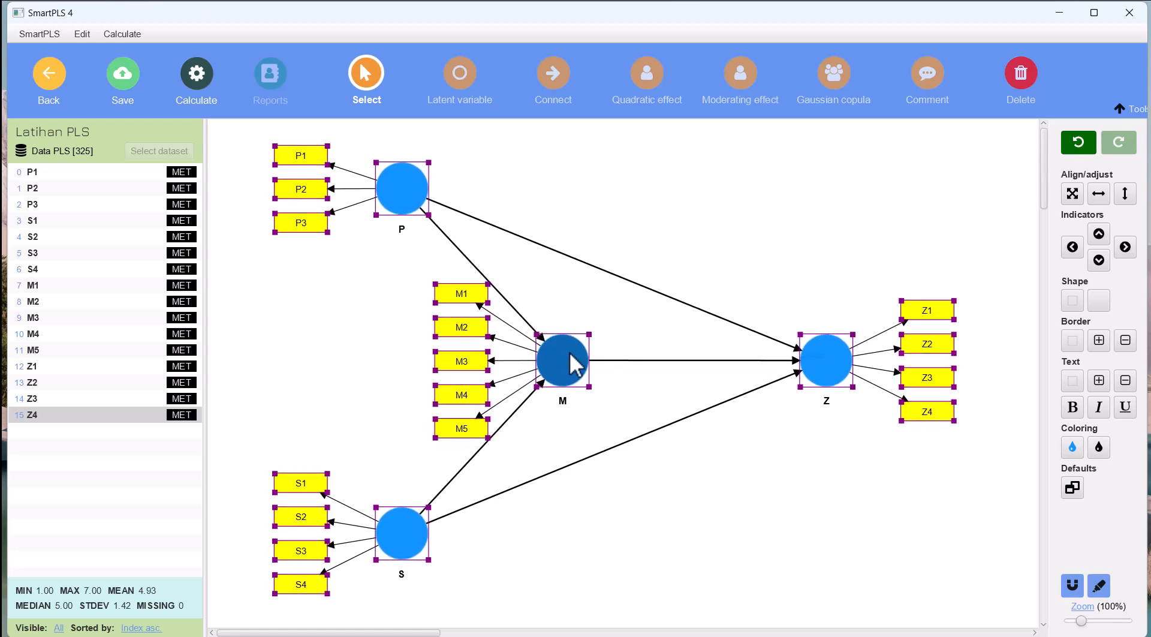
left_click(298, 326)
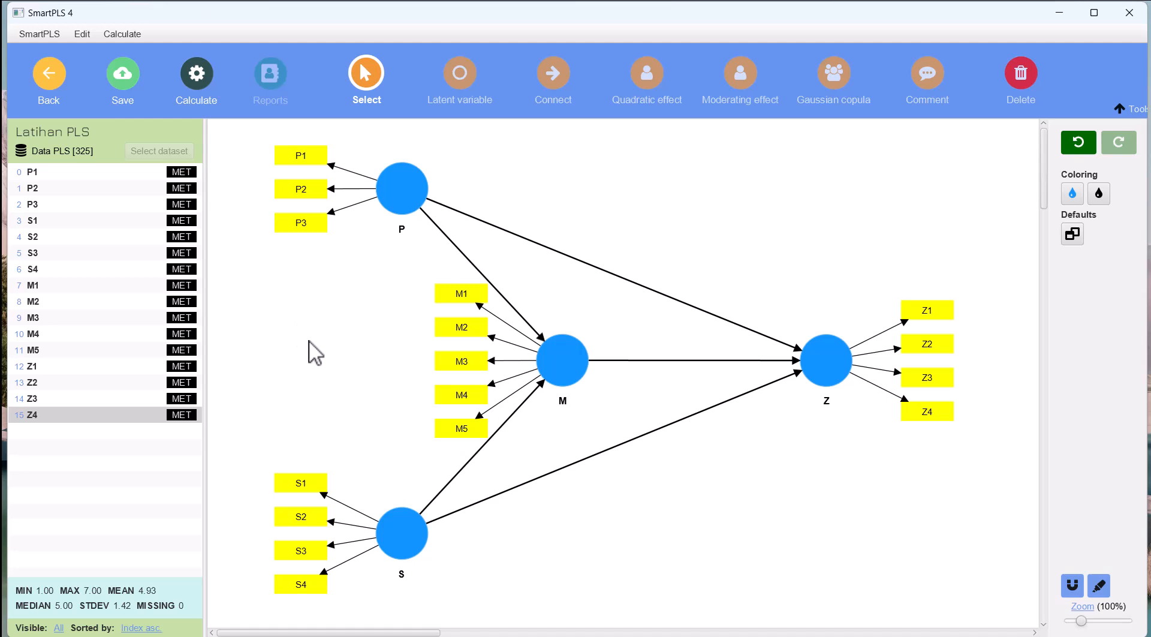
- Run the PLS-SEM algorithm with the Path weighting scheme, Standardized results and Default initial weight
left_click(201, 90)
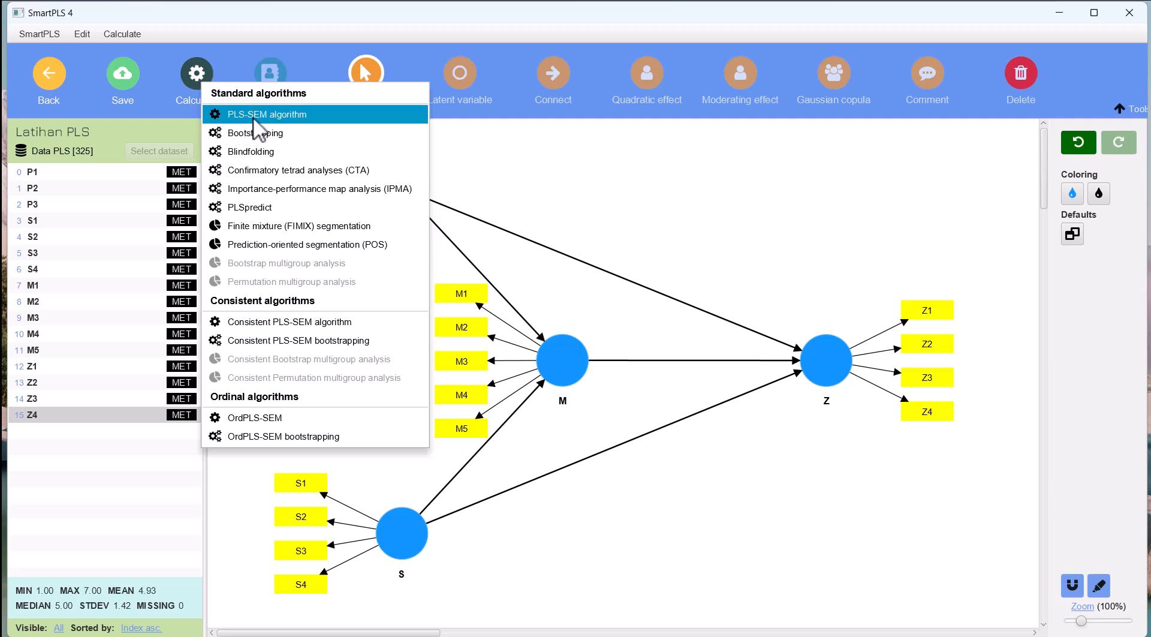
left_click(298, 113)
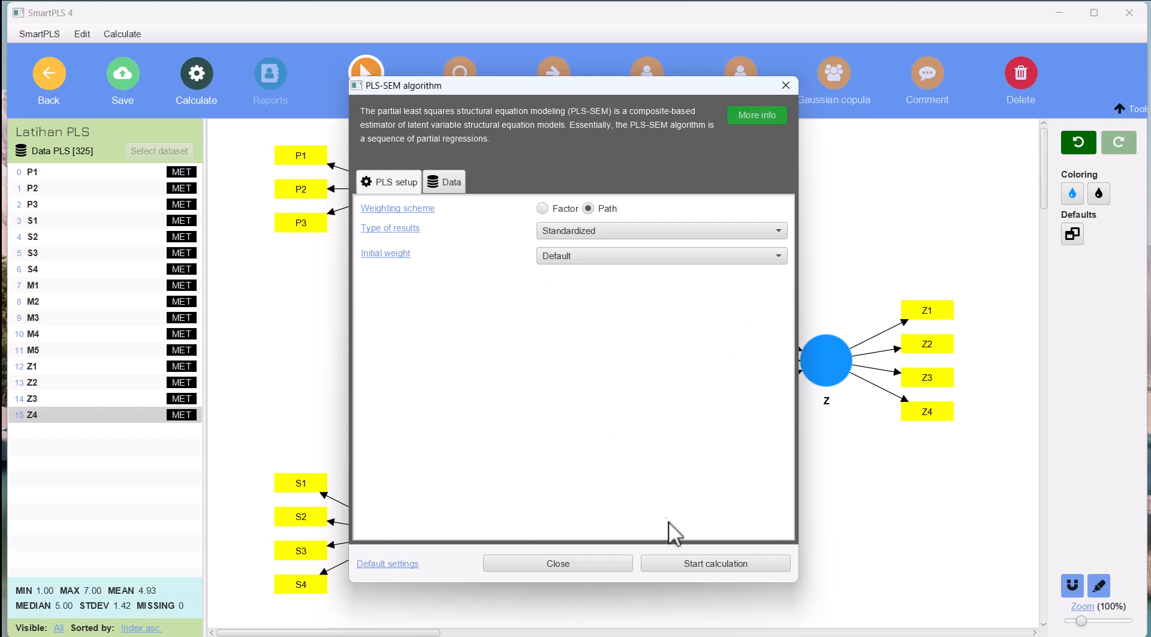
left_click(678, 564)
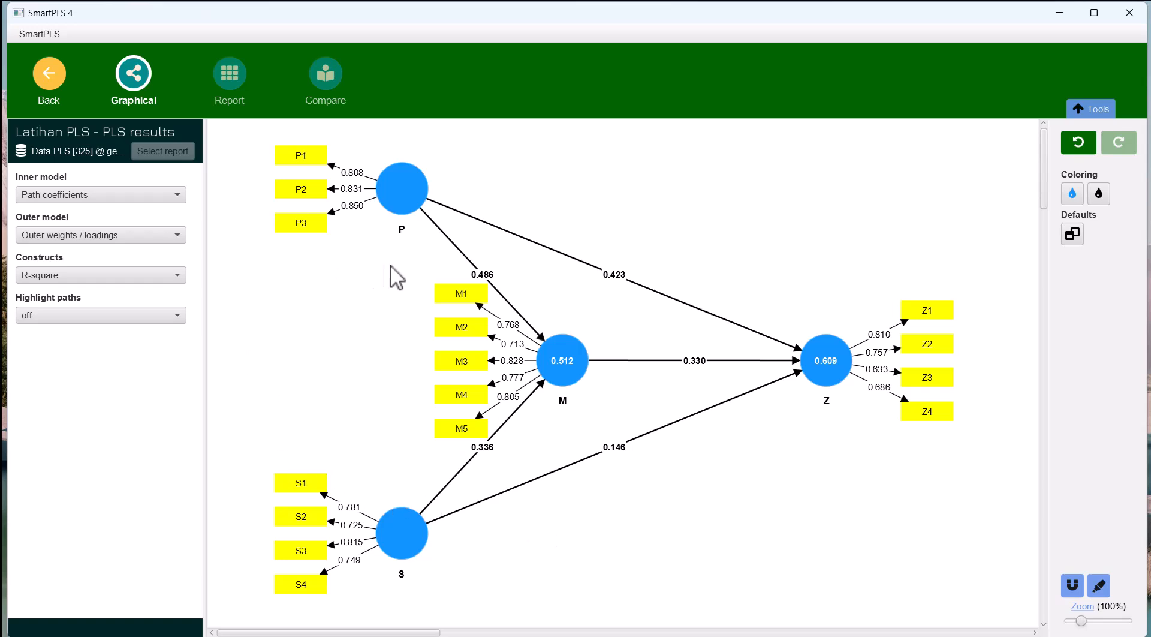
- In the graphical results, move indicators M1 to M5 further left of M and Z1 to Z4 further right of Z
left_click_drag(404, 265, 497, 442)
left_click_drag(451, 352, 415, 351)
left_click_drag(983, 456, 894, 293)
left_click_drag(914, 340, 941, 347)
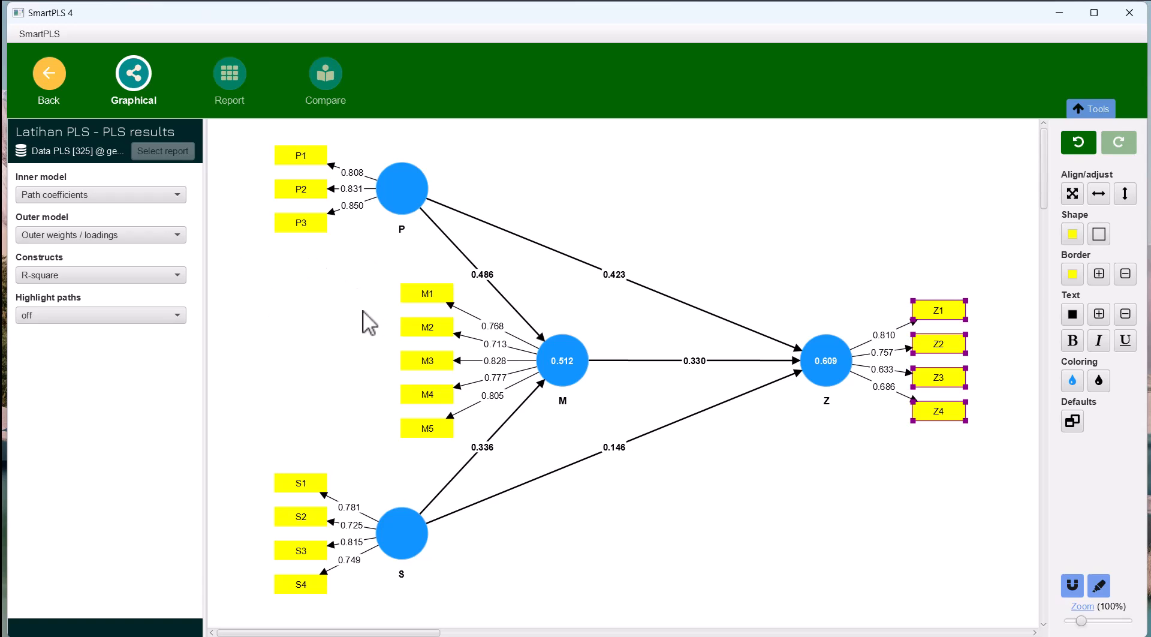
- Display R-square adjusted for the constructs and f-square for the inner model in the graphical results
mouse_move(566, 373)
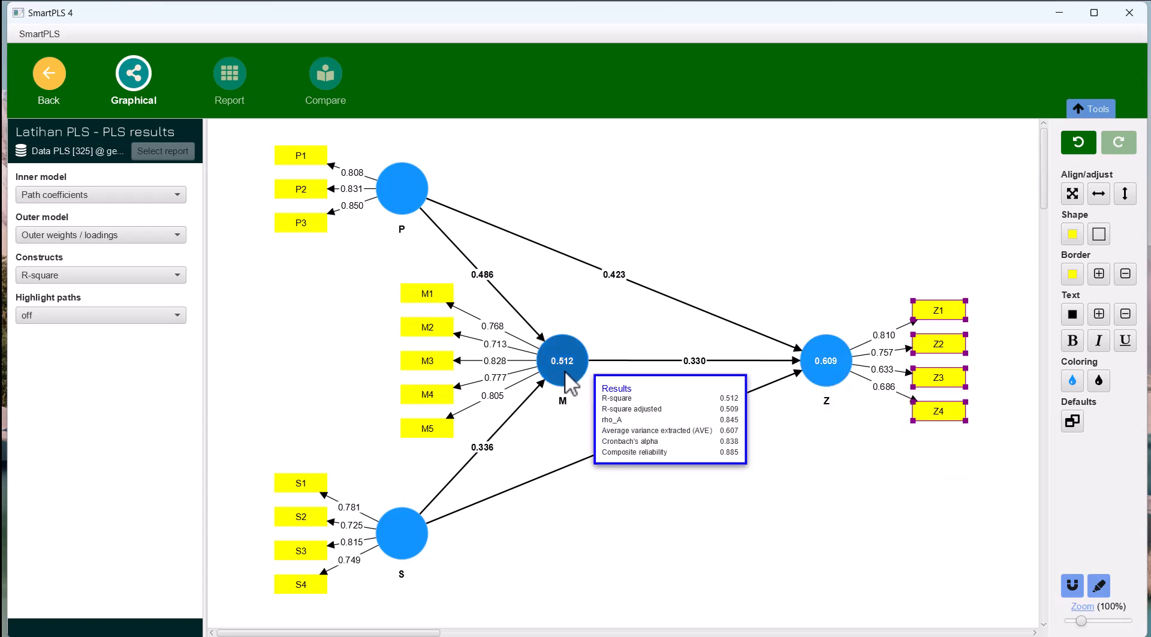
left_click(181, 280)
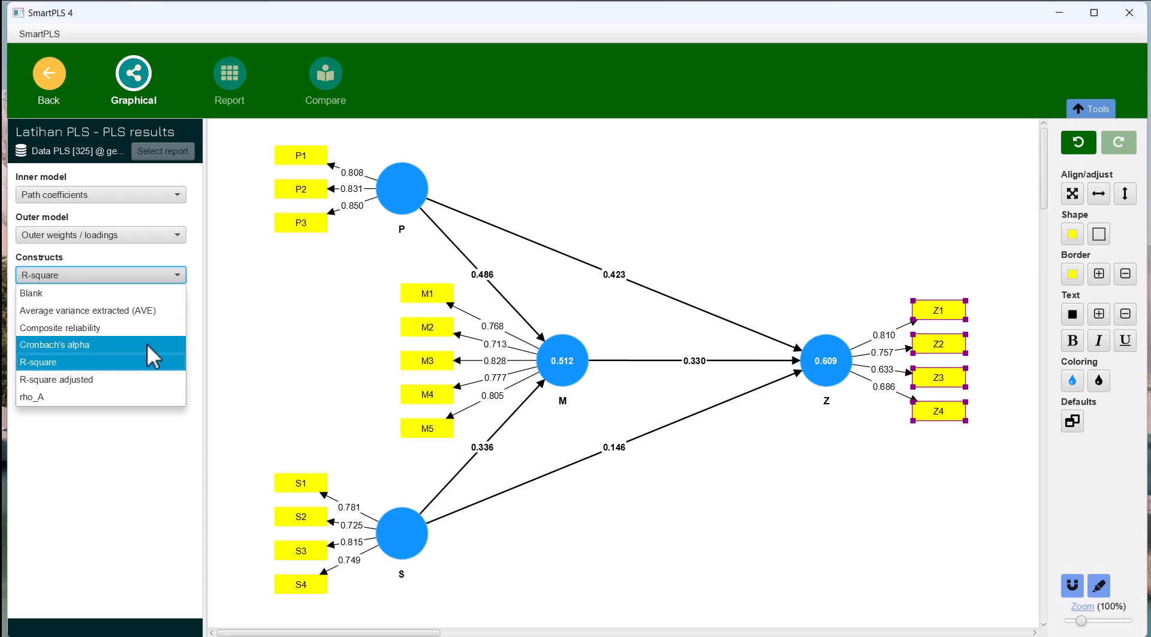
left_click(141, 379)
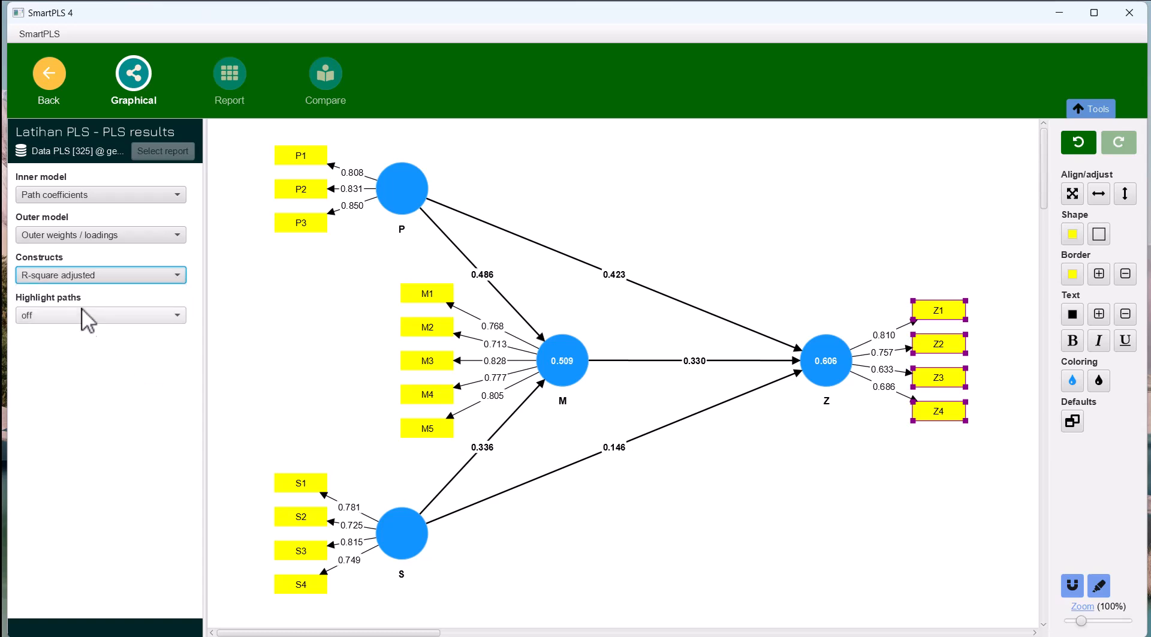
left_click(177, 194)
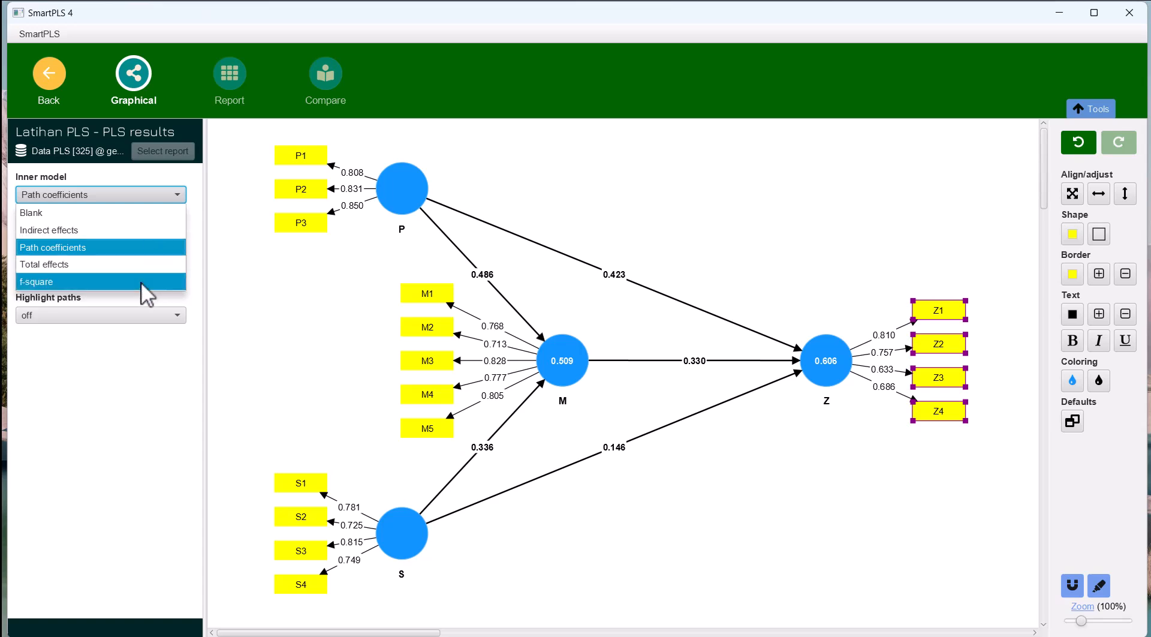
left_click(142, 281)
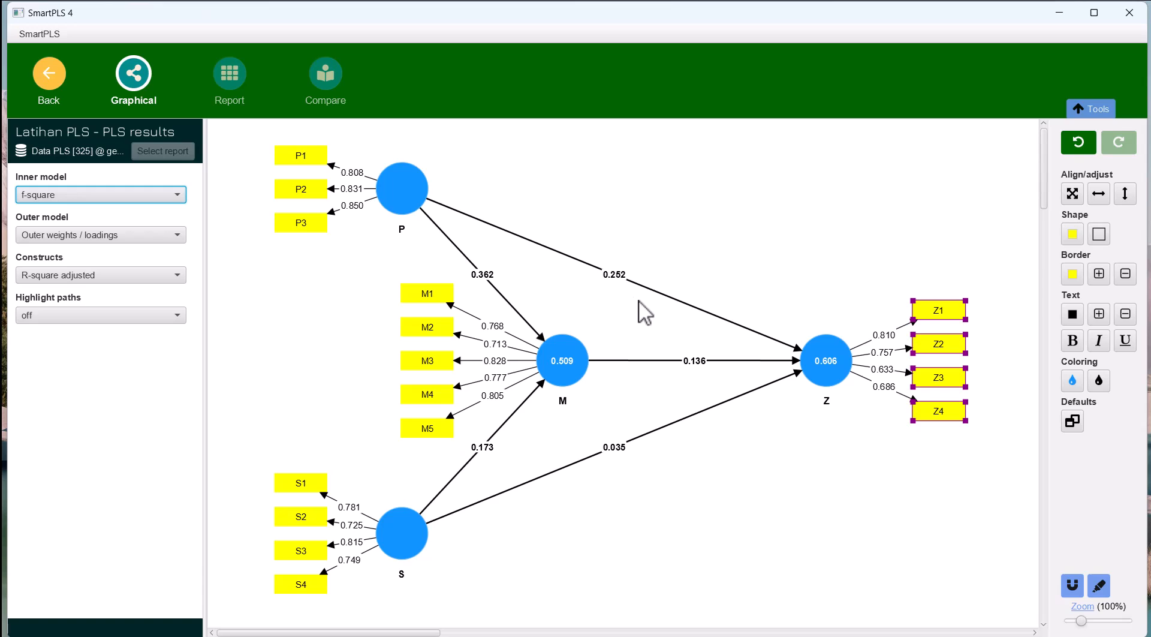
- Display path coefficients for the inner model and outer loadings for the outer model in the graphical results
left_click(133, 197)
left_click(112, 244)
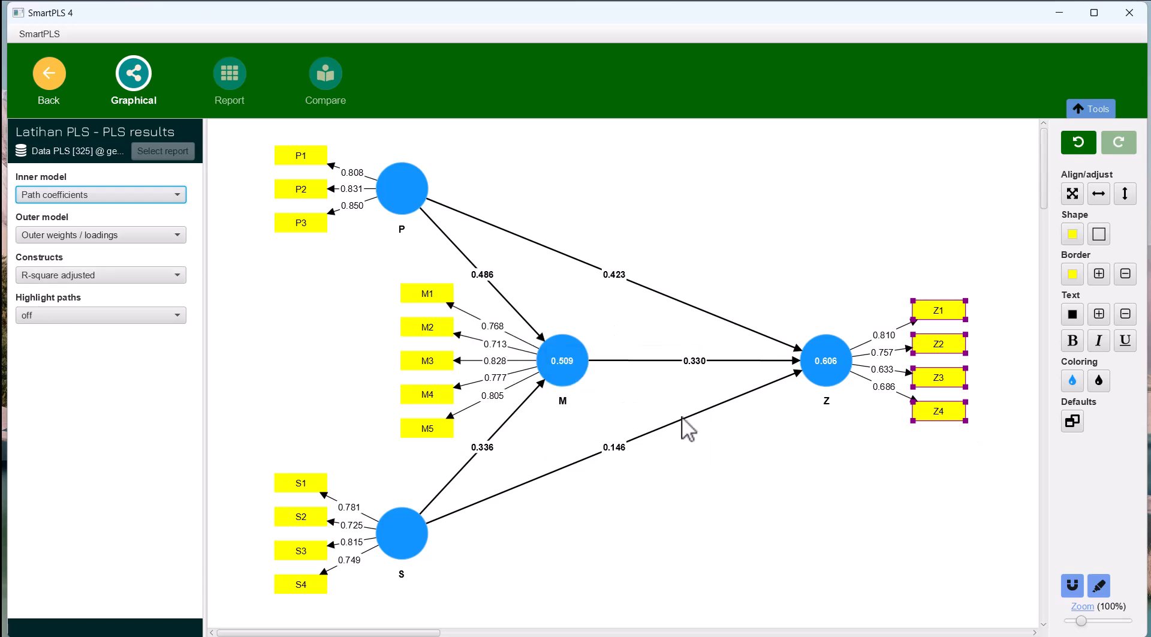
left_click(124, 239)
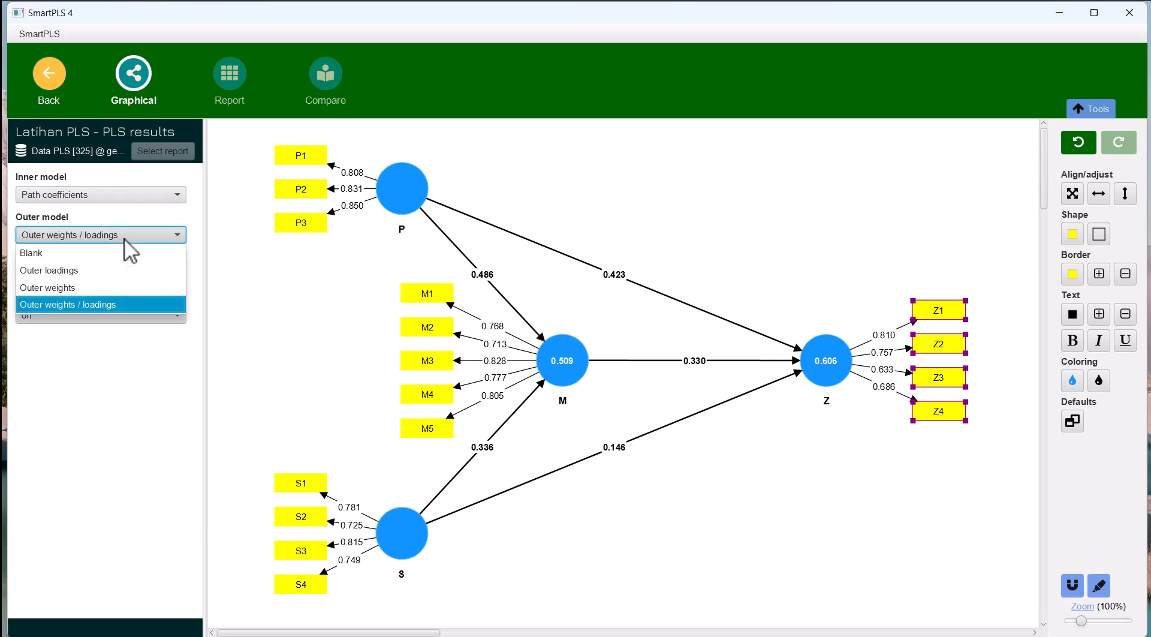
left_click(114, 272)
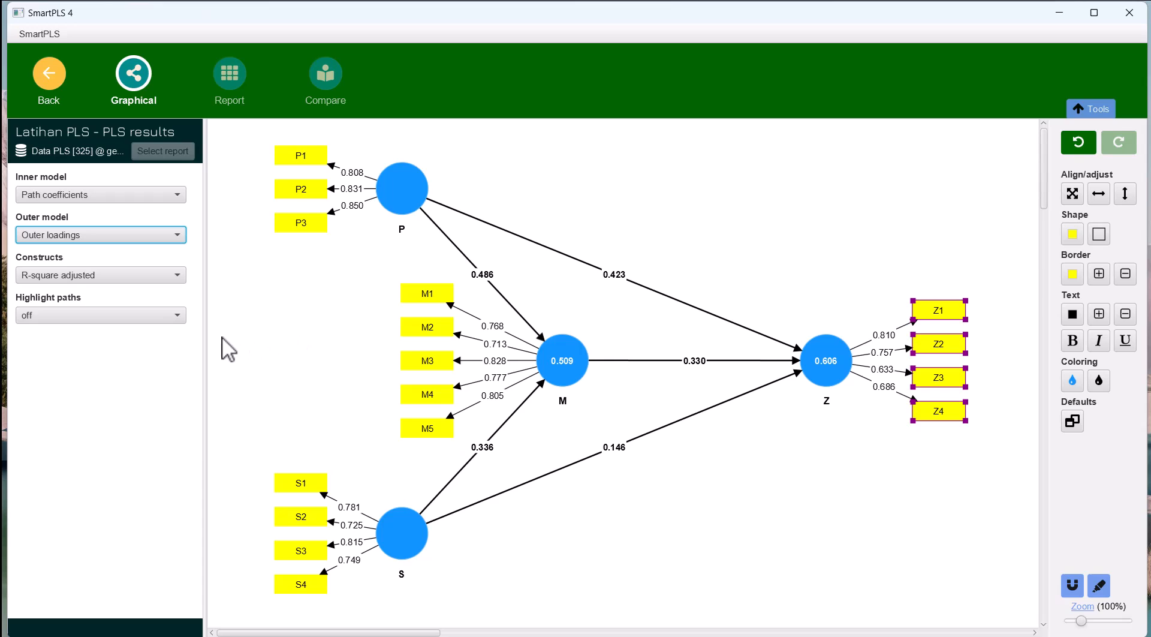
- Highlight the model's paths using relative values, and switch path highlighting back off
left_click(142, 315)
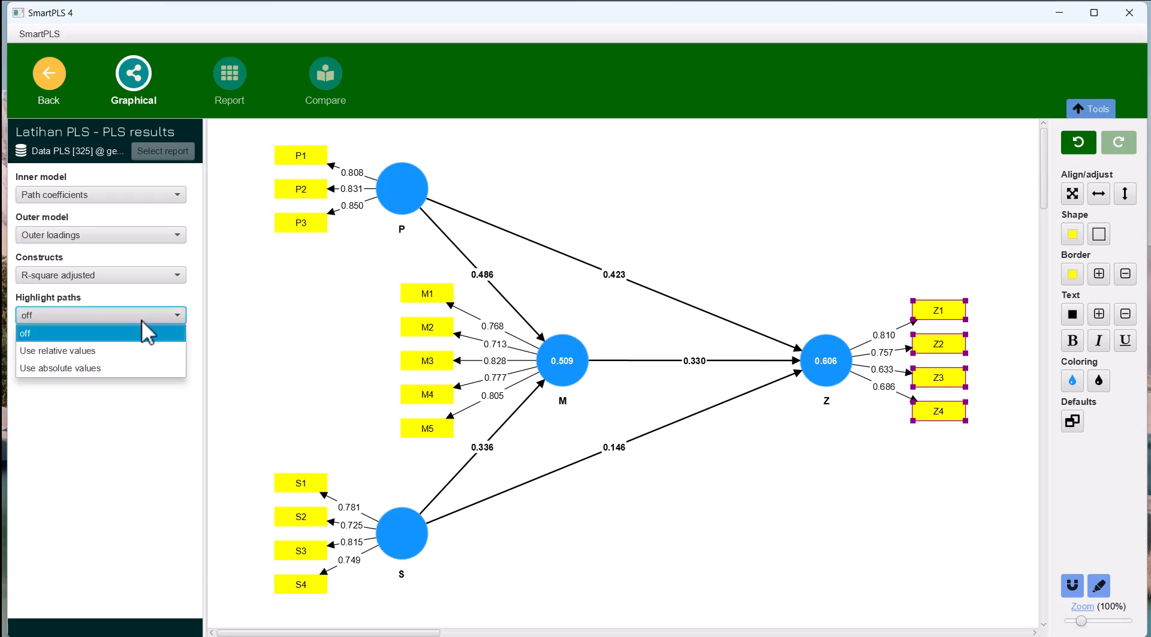
left_click(132, 351)
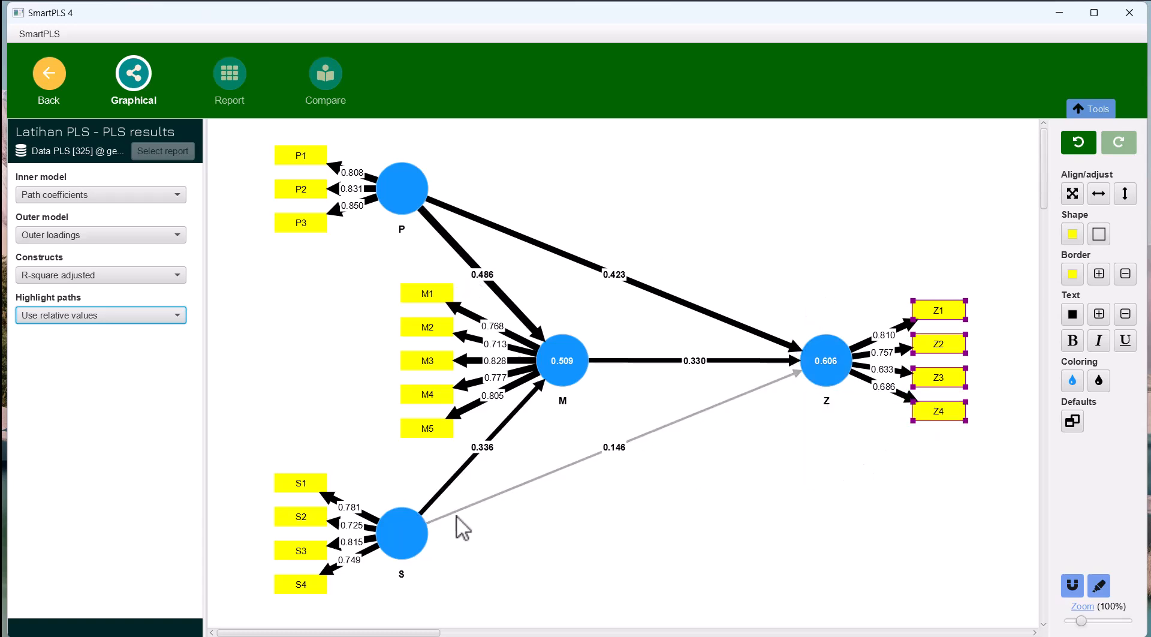
left_click(130, 313)
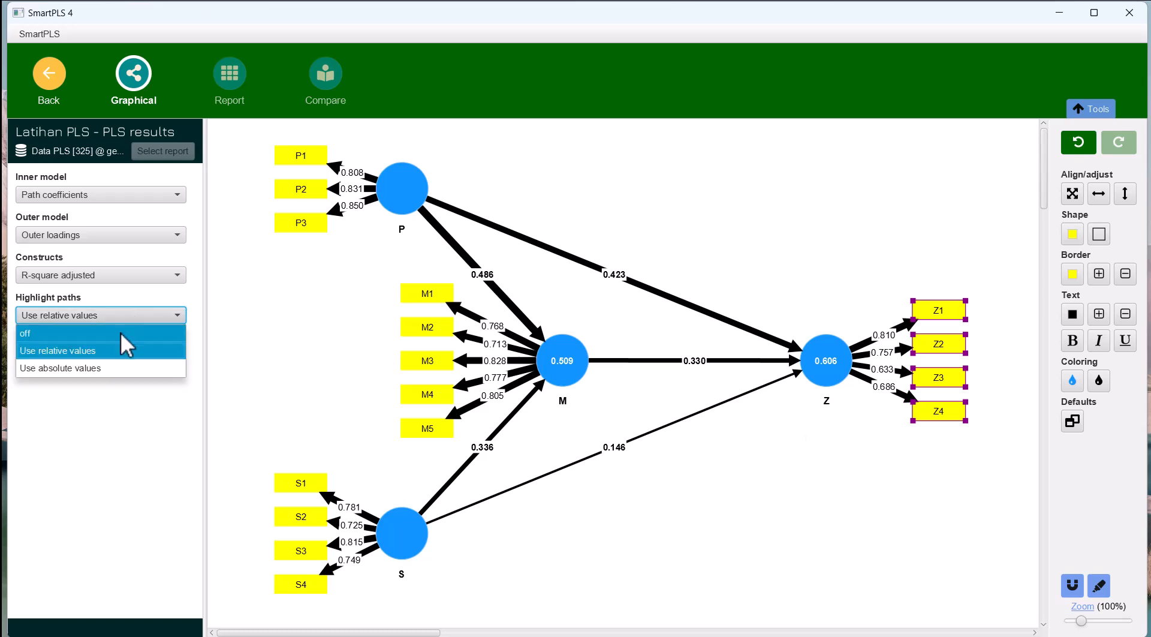
left_click(121, 333)
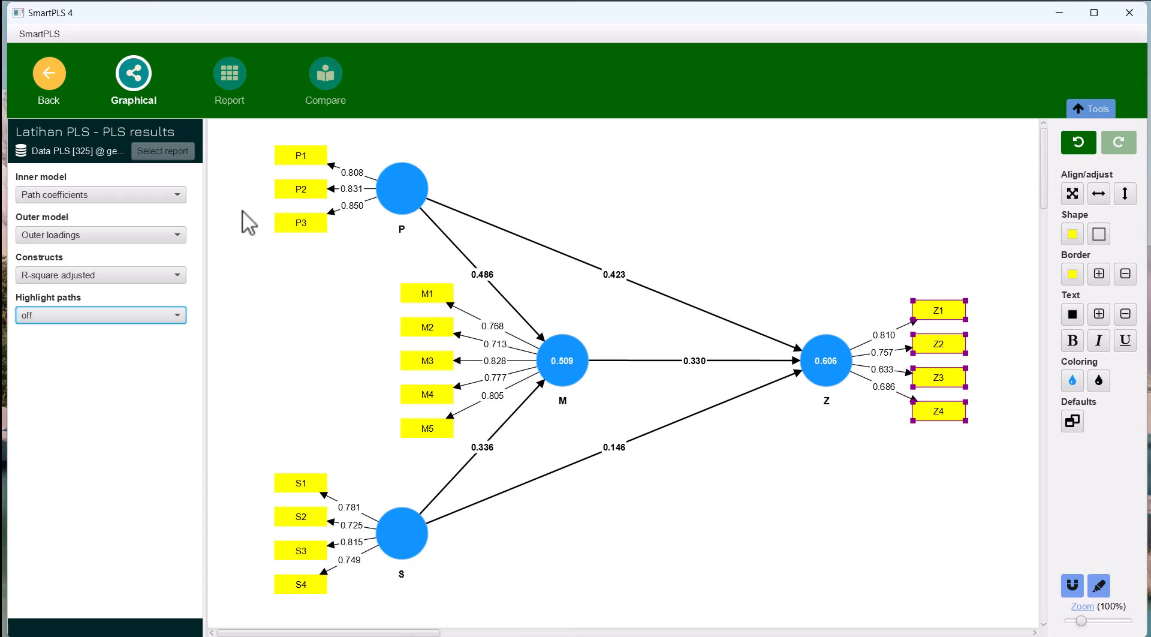
- Return to the model and run Bootstrapping with 500 subsamples, percentile bootstrap, a two-tailed test and 0.05 significance level
left_click(54, 91)
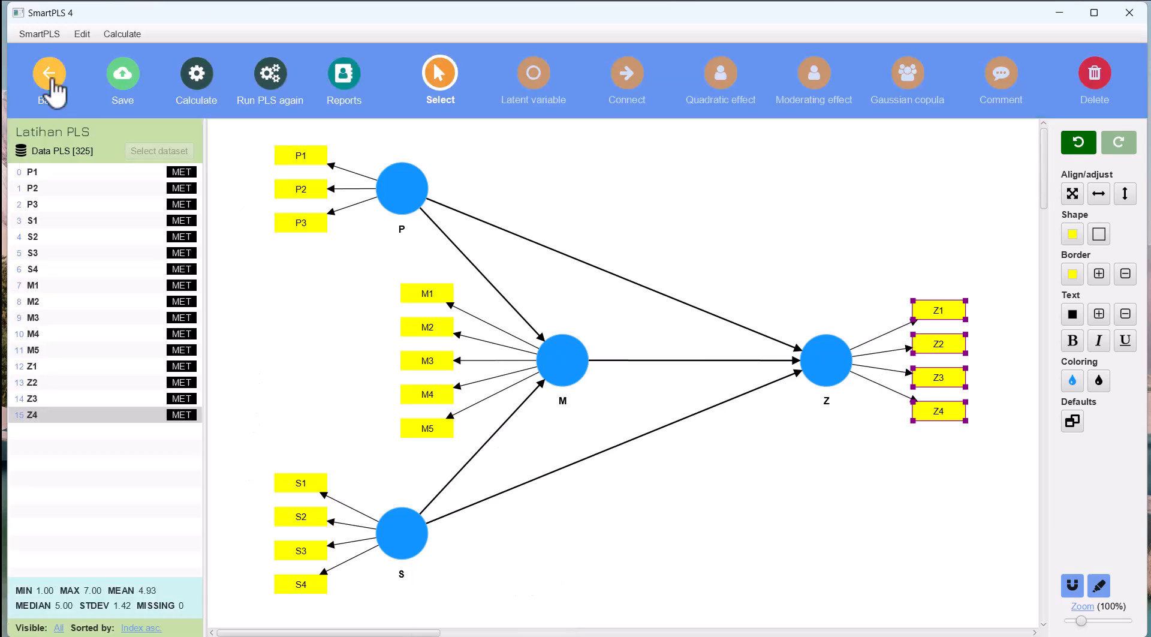
left_click(197, 83)
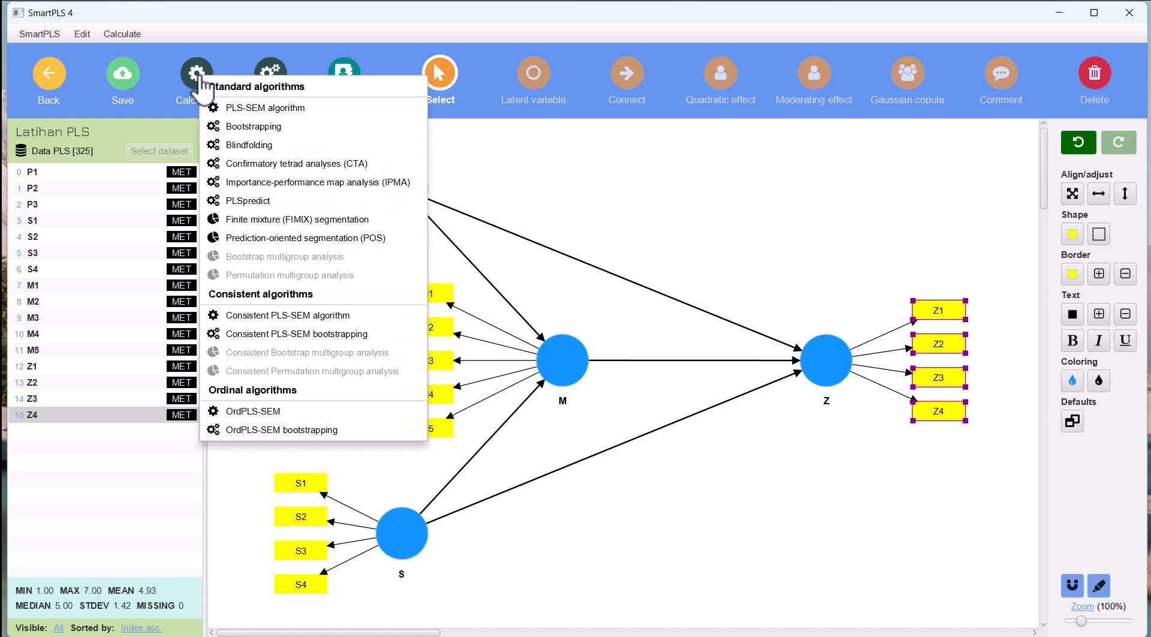
left_click(229, 125)
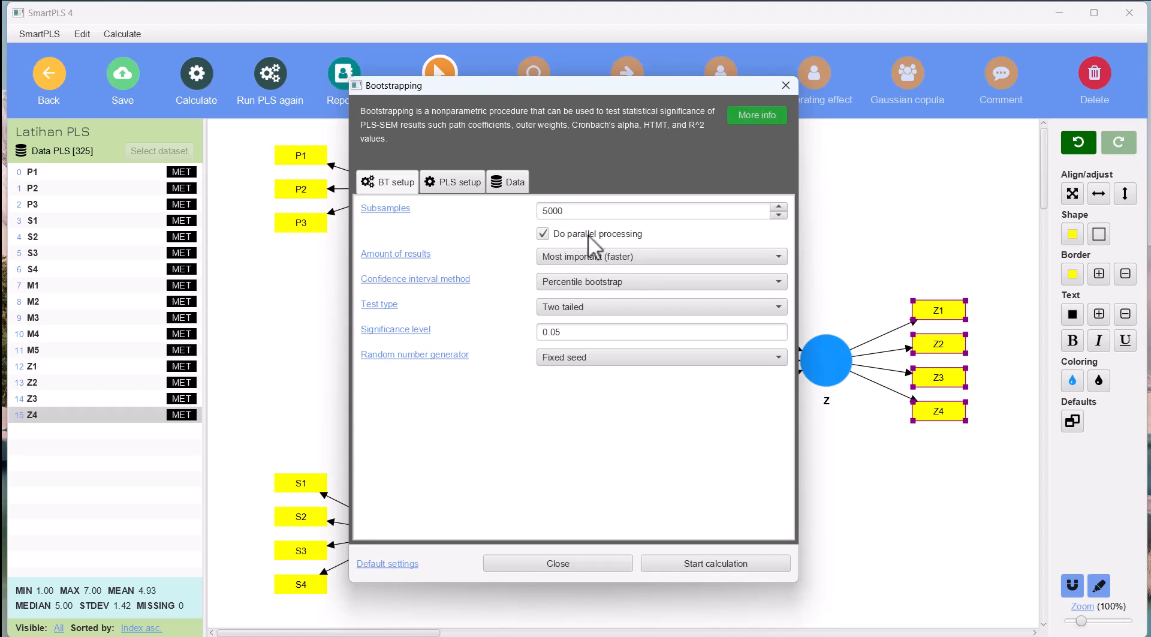
left_click(569, 210)
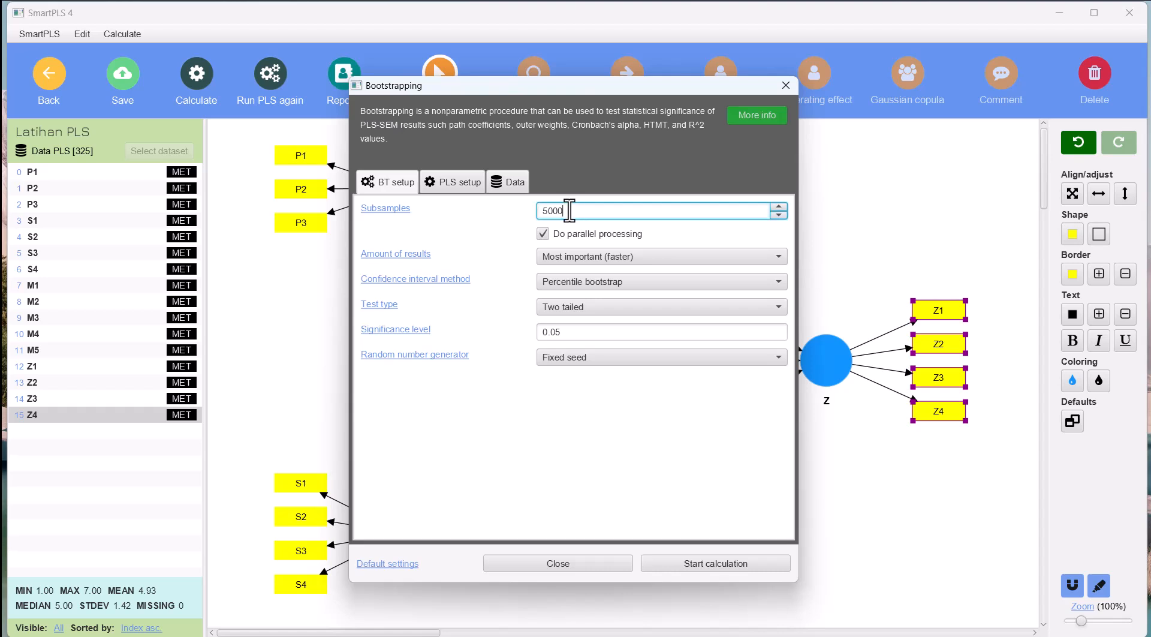
key("BackSpace")
left_click(673, 563)
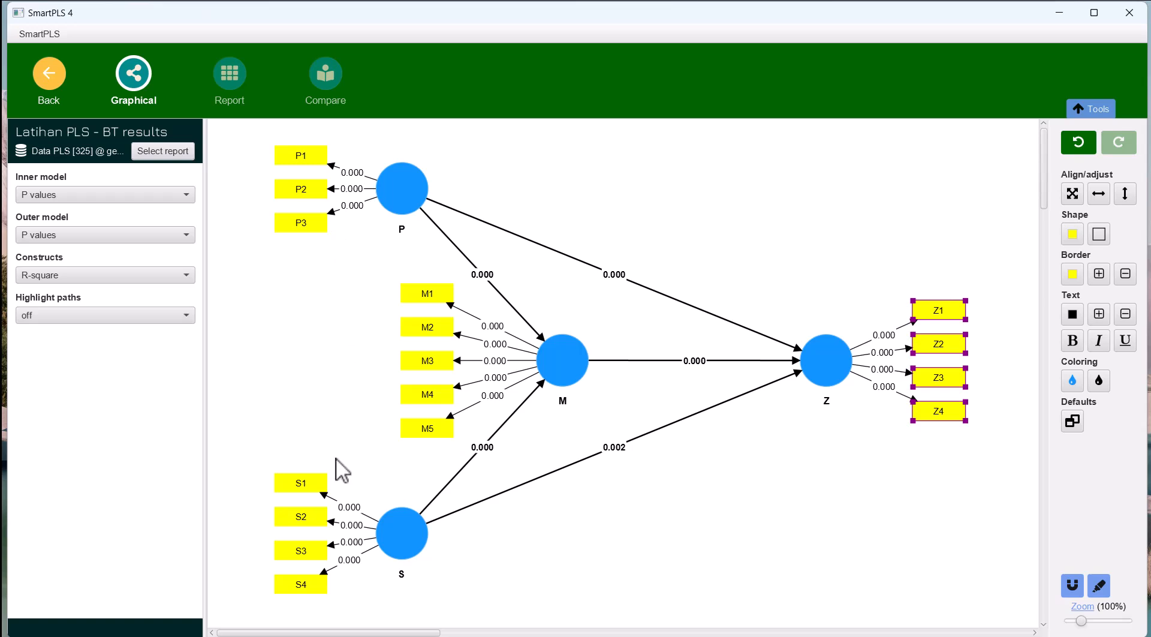
- View the outer model's T values and its outer weights/loadings with p values, and return it to P values
left_click(159, 237)
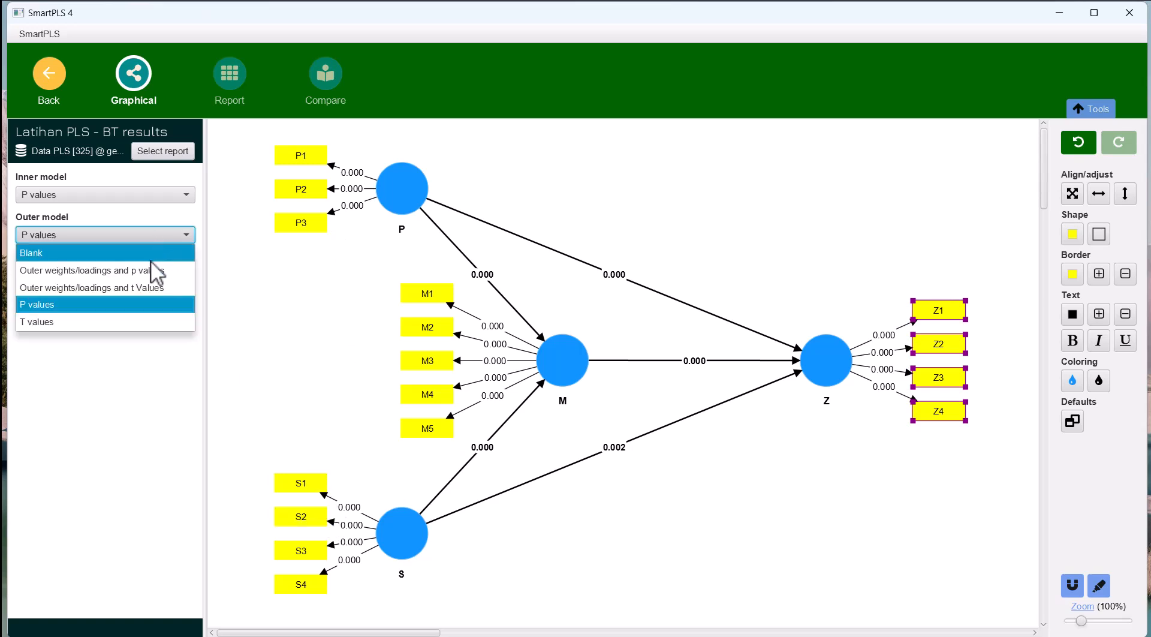
left_click(124, 319)
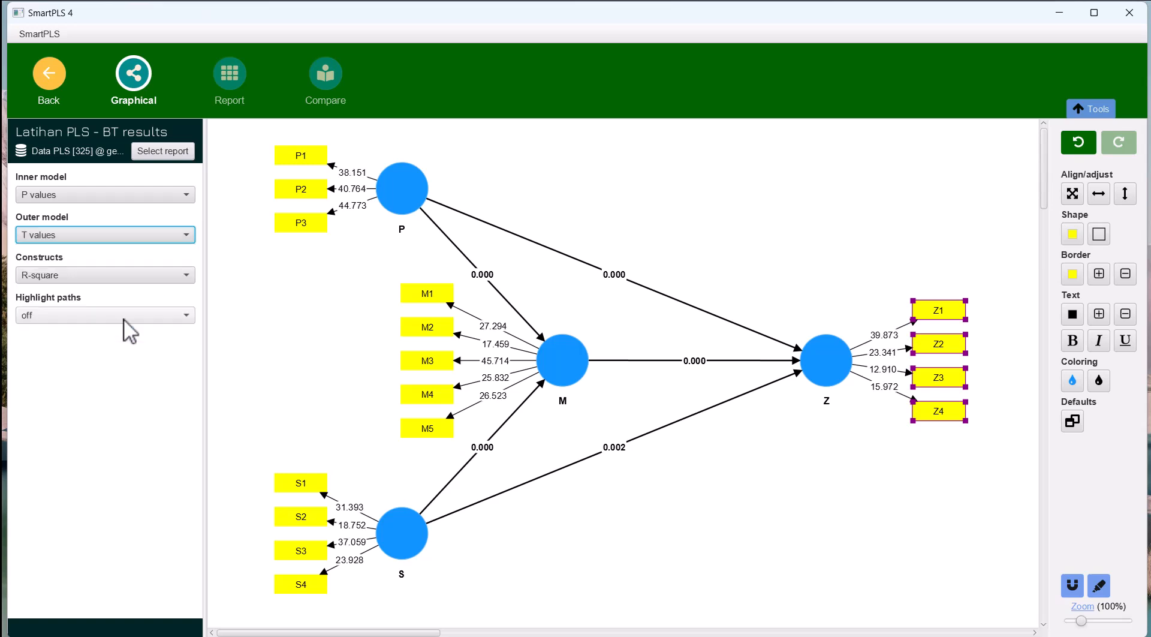
left_click(132, 237)
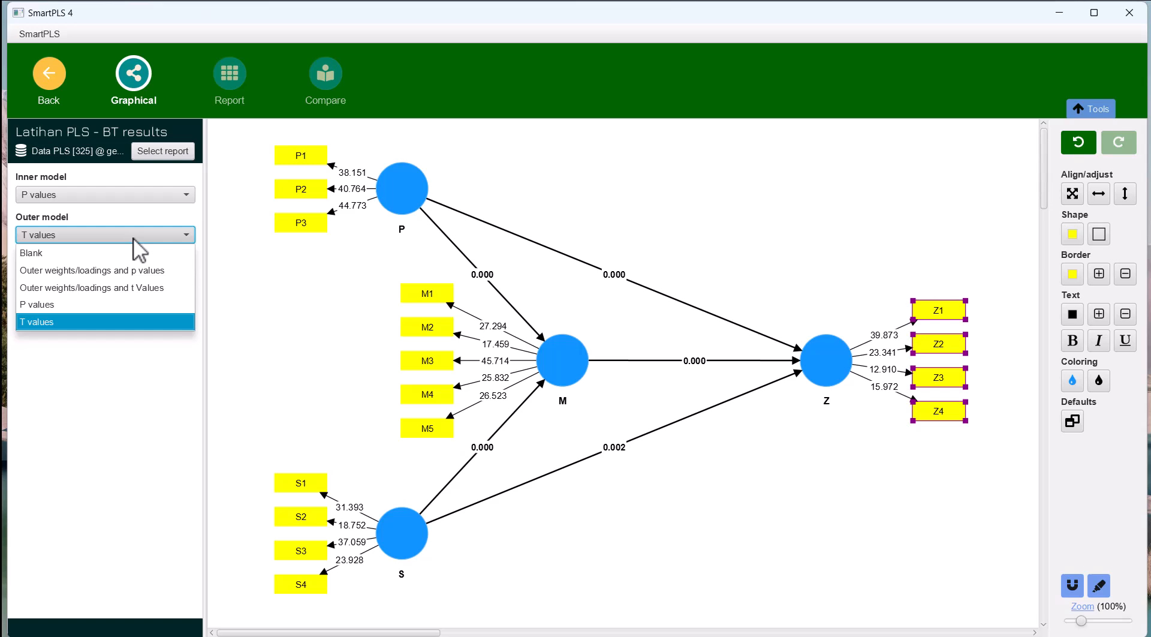
left_click(123, 272)
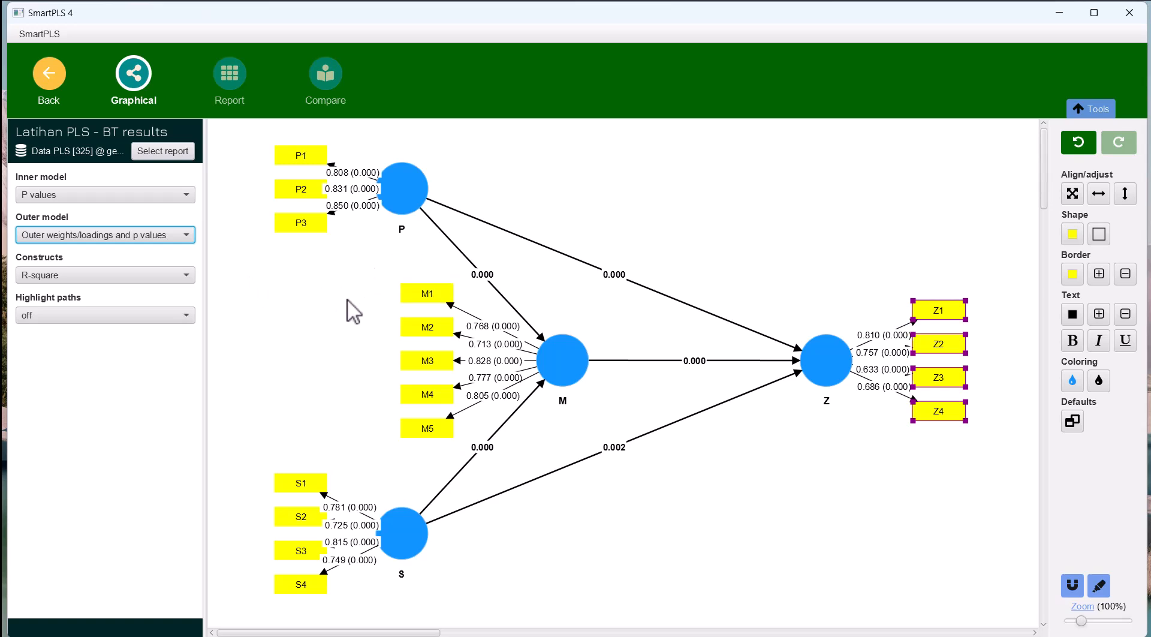
left_click(169, 235)
left_click(127, 302)
left_click(127, 304)
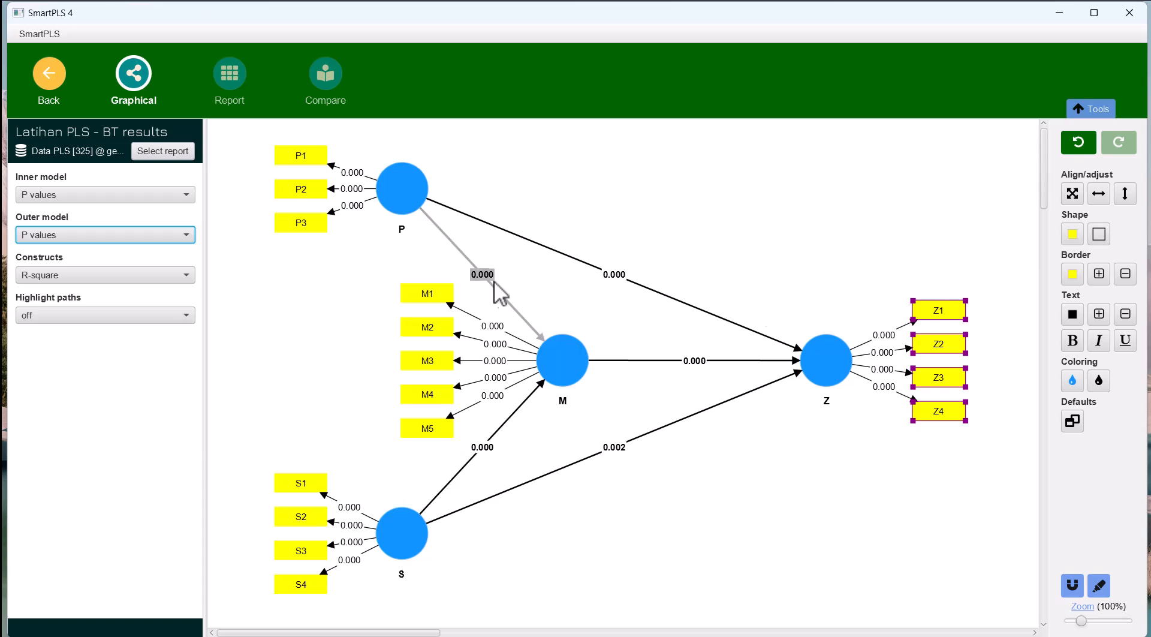
- Display path coefficients and p values for the inner model and R-square adjusted for the constructs in the bootstrapping results
left_click(109, 200)
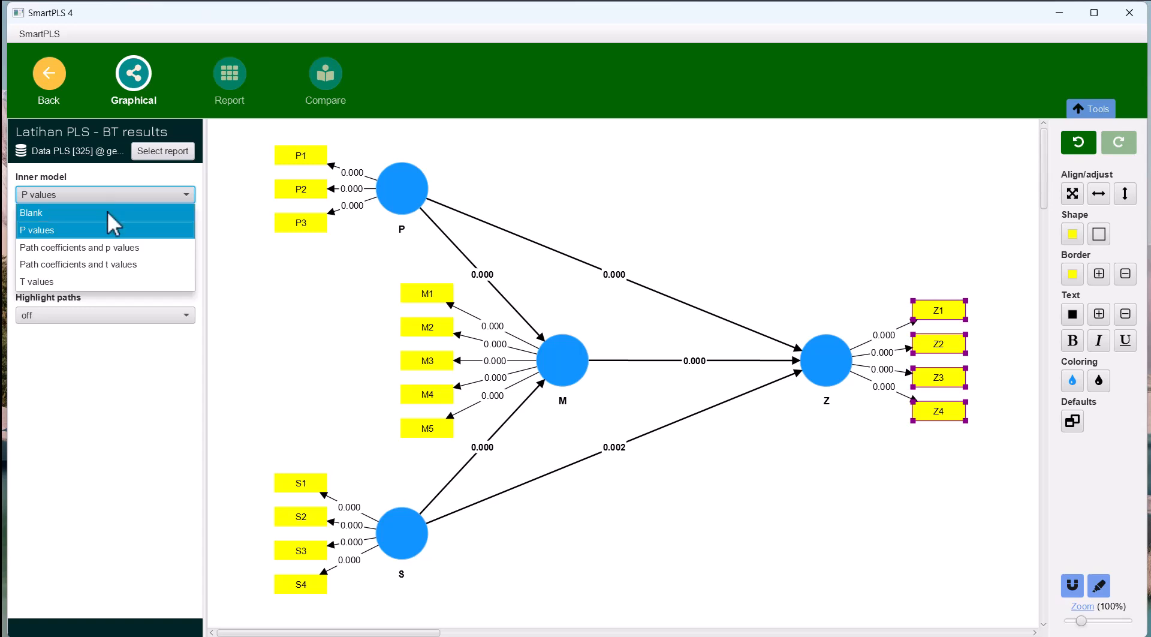
left_click(101, 248)
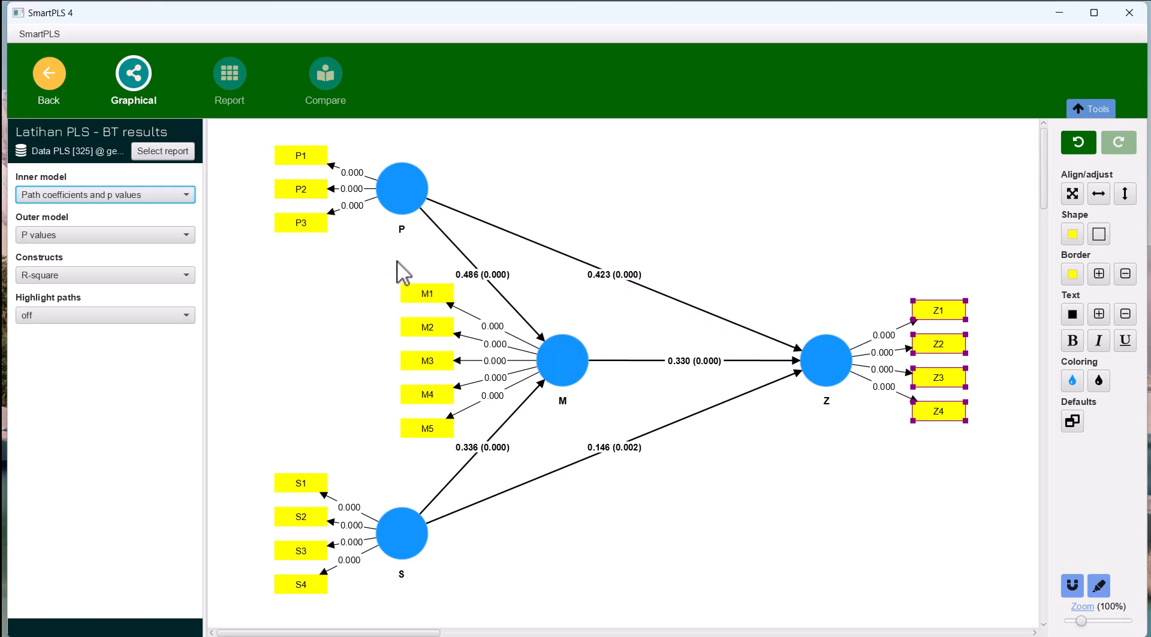
left_click(185, 275)
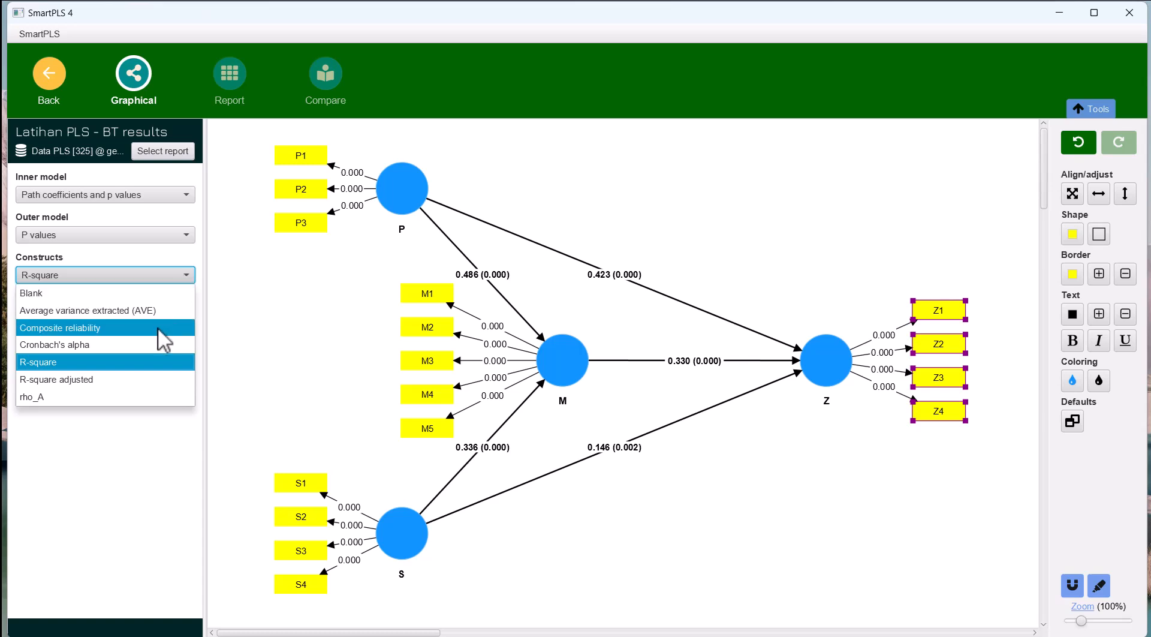
left_click(143, 376)
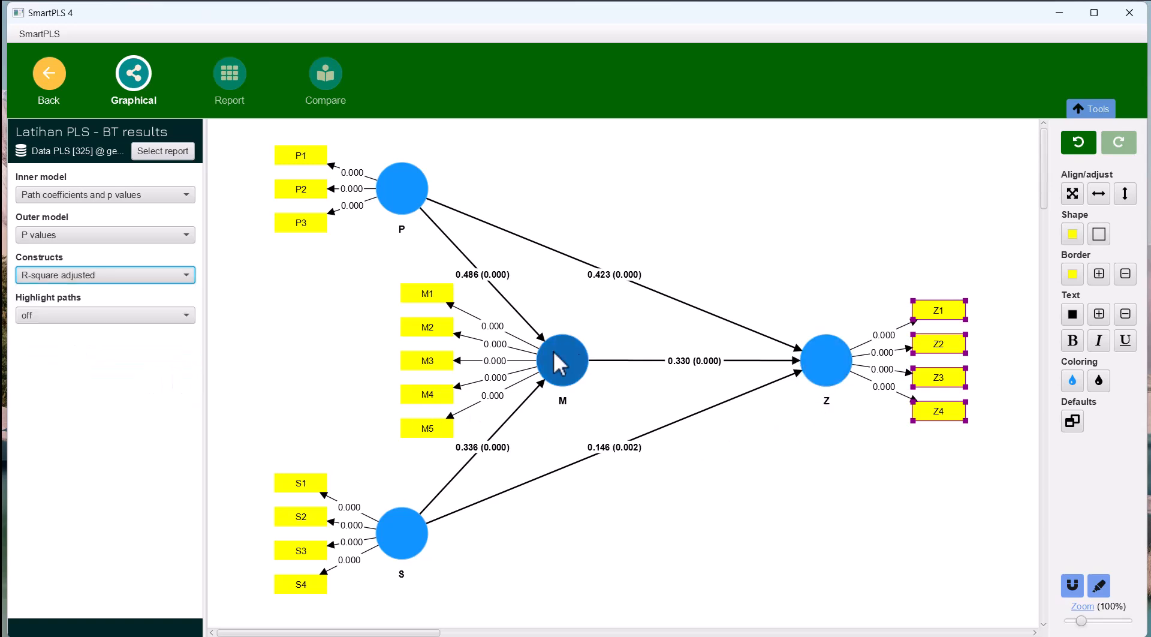
- Open the bootstrapping report and examine the mean, STDEV, T values and p values of the path coefficients and outer loadings
left_click(231, 76)
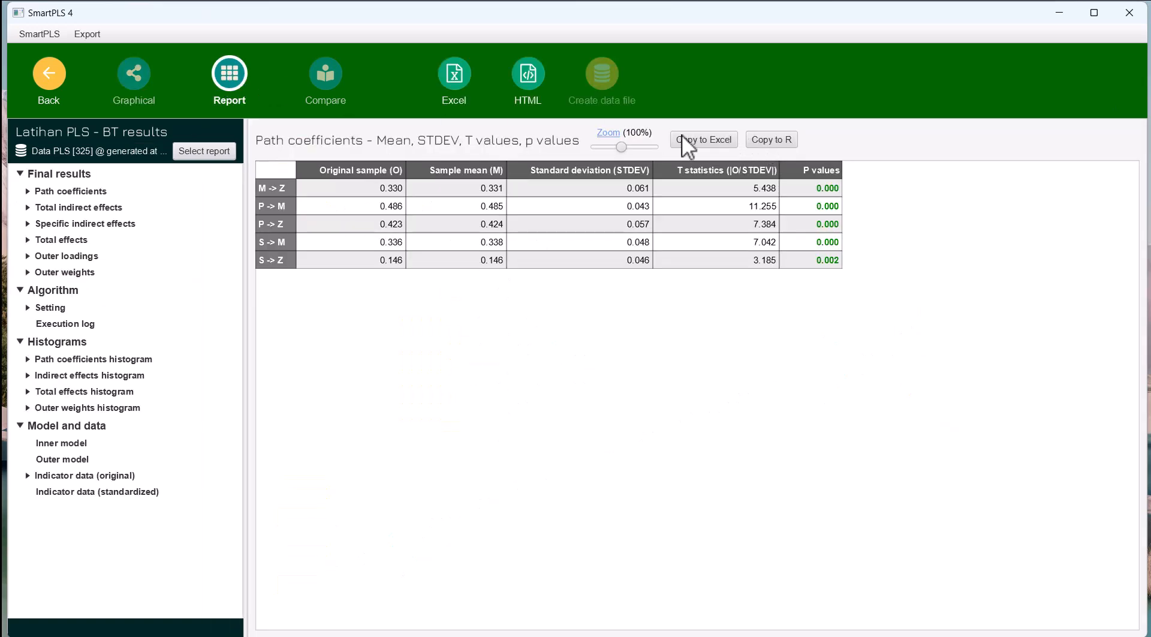
left_click(319, 199)
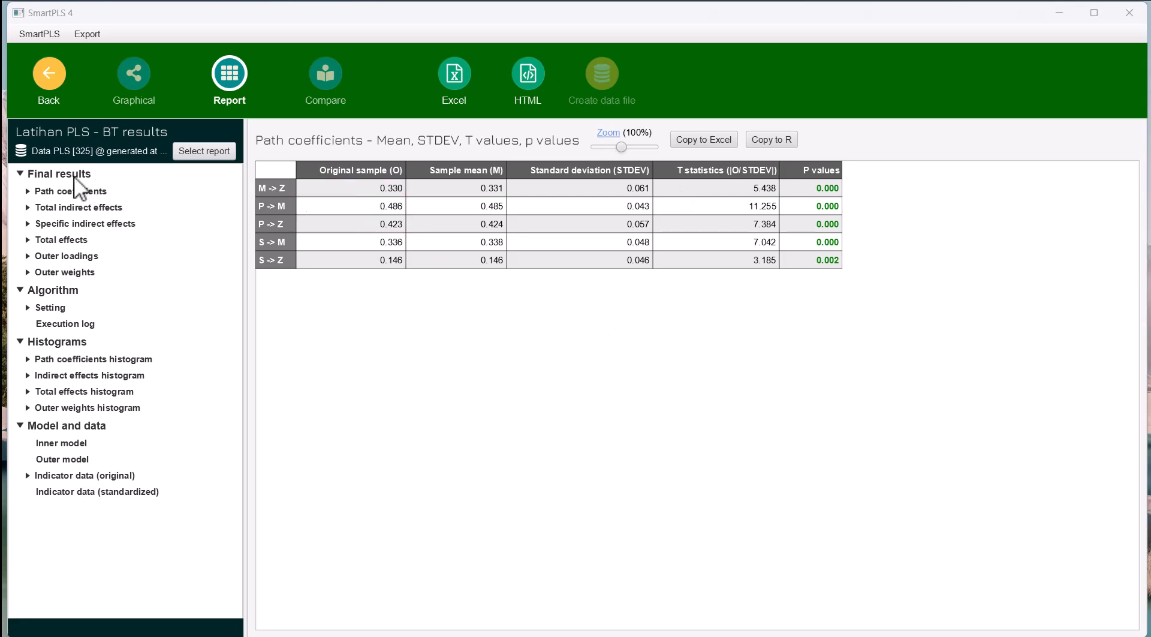
left_click(45, 198)
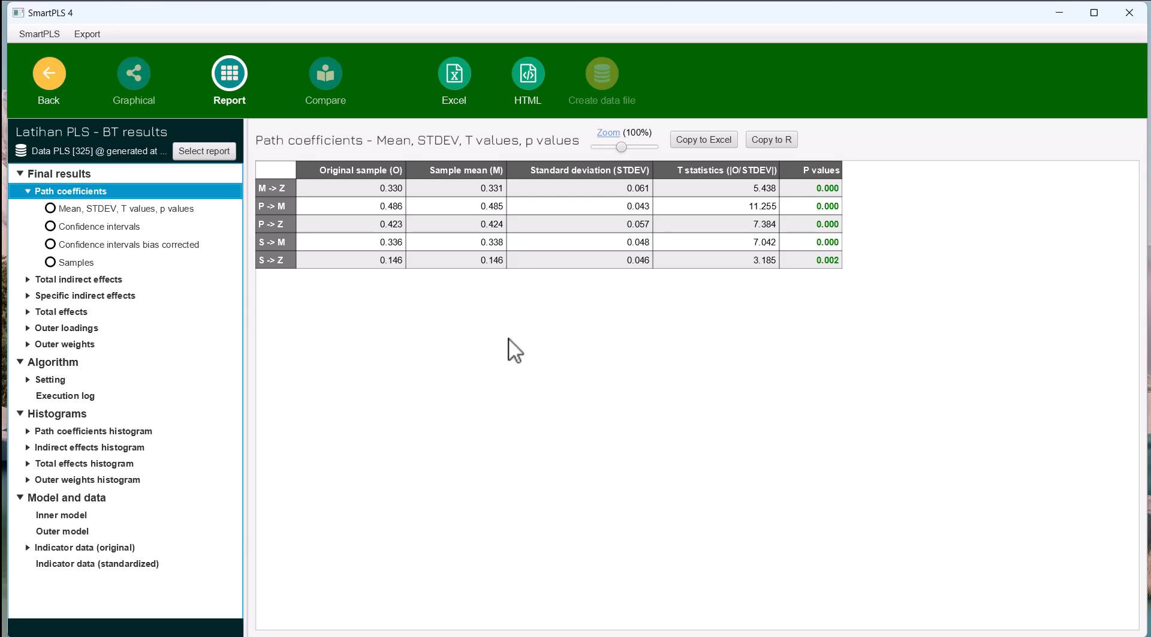
left_click(28, 327)
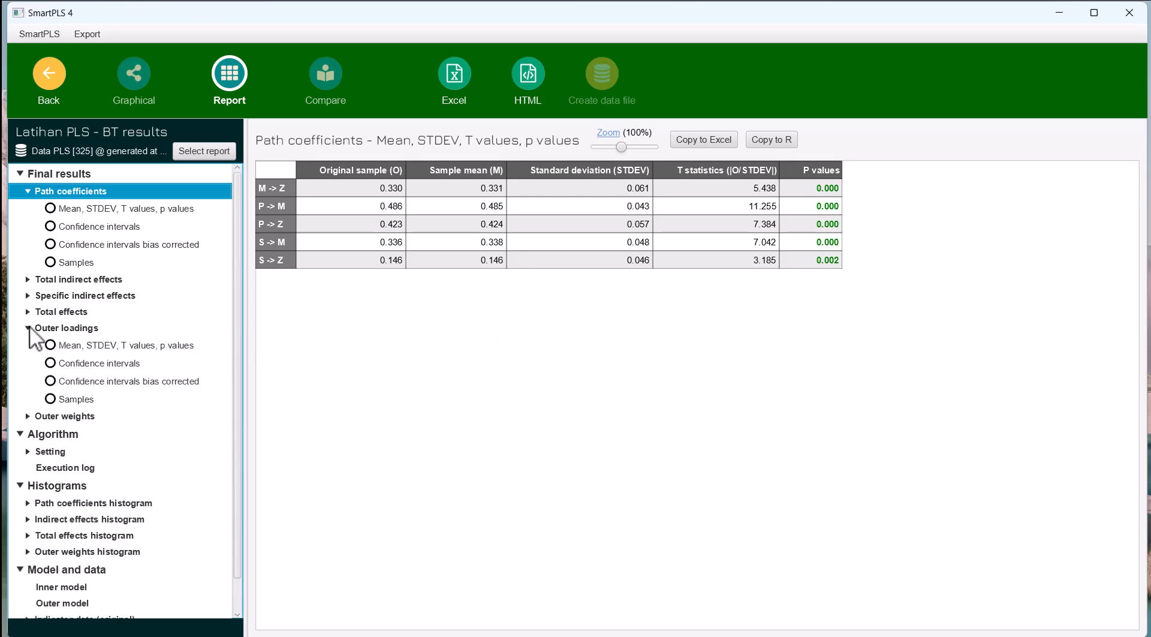
left_click(67, 345)
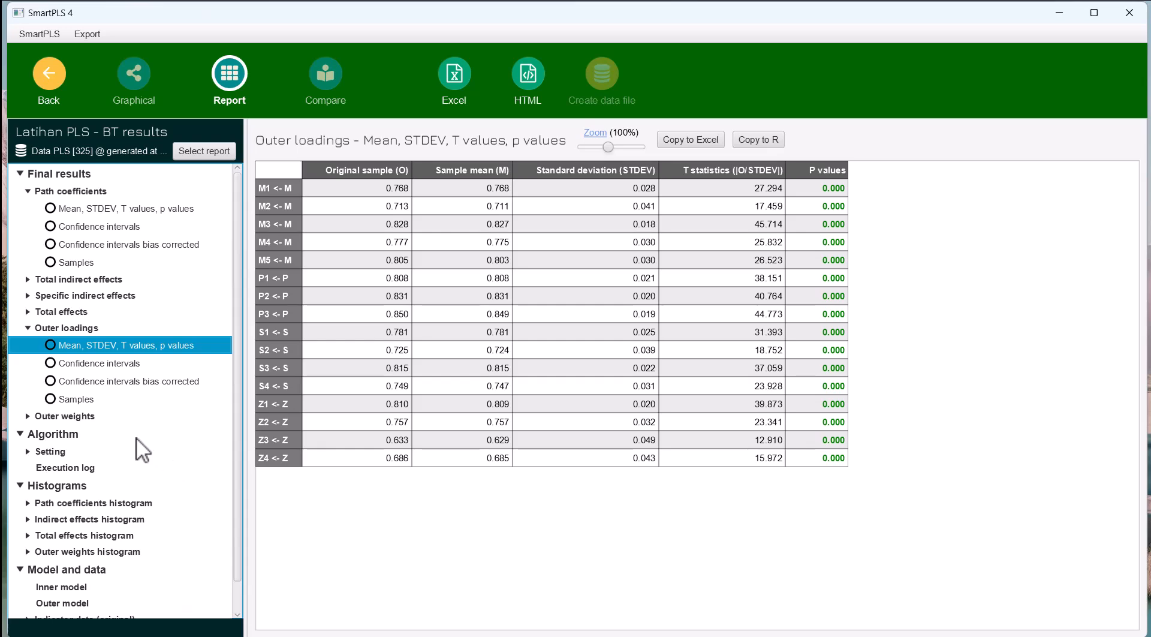
- Examine the path coefficients histograms for M -> Z, P -> M, P -> Z, S -> M and S -> Z
left_click(46, 505)
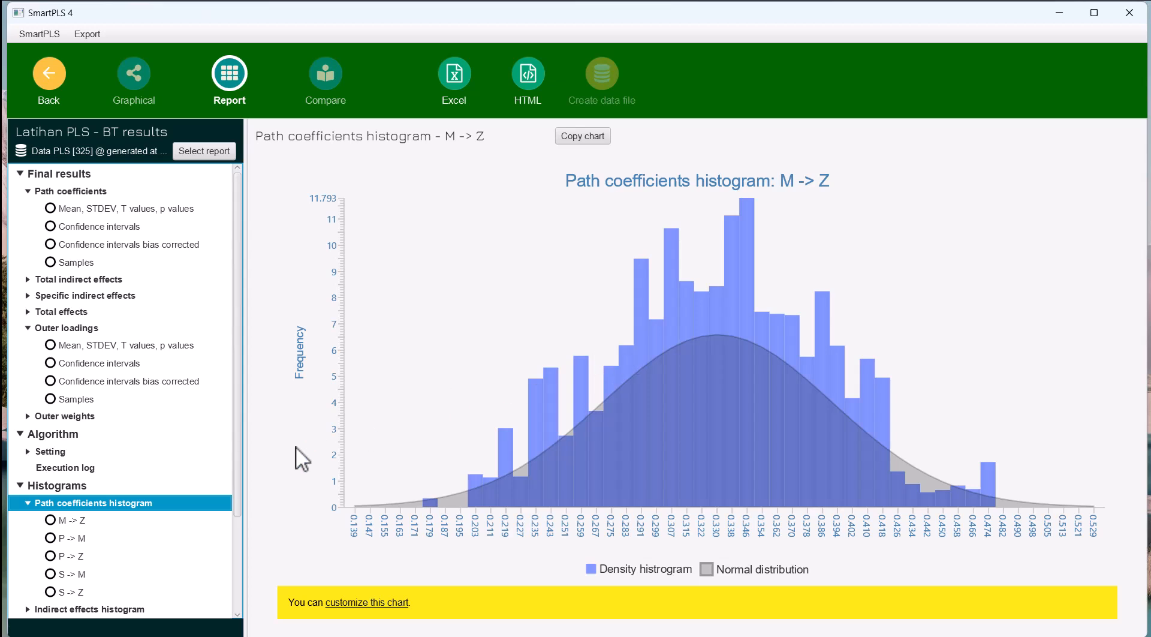
left_click(56, 525)
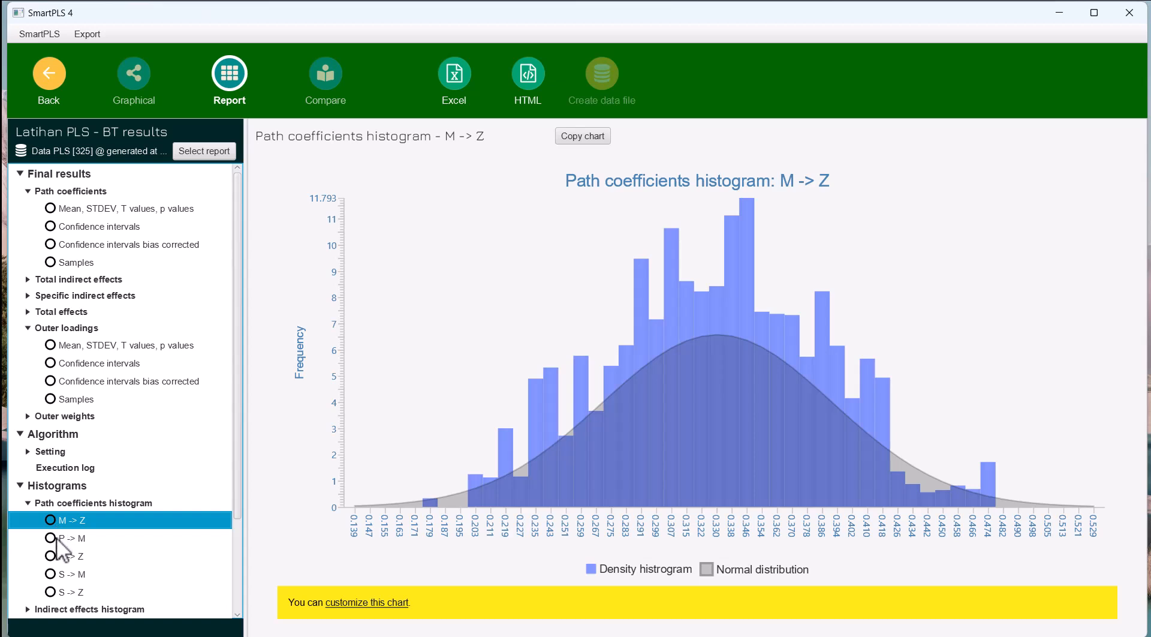
left_click(57, 539)
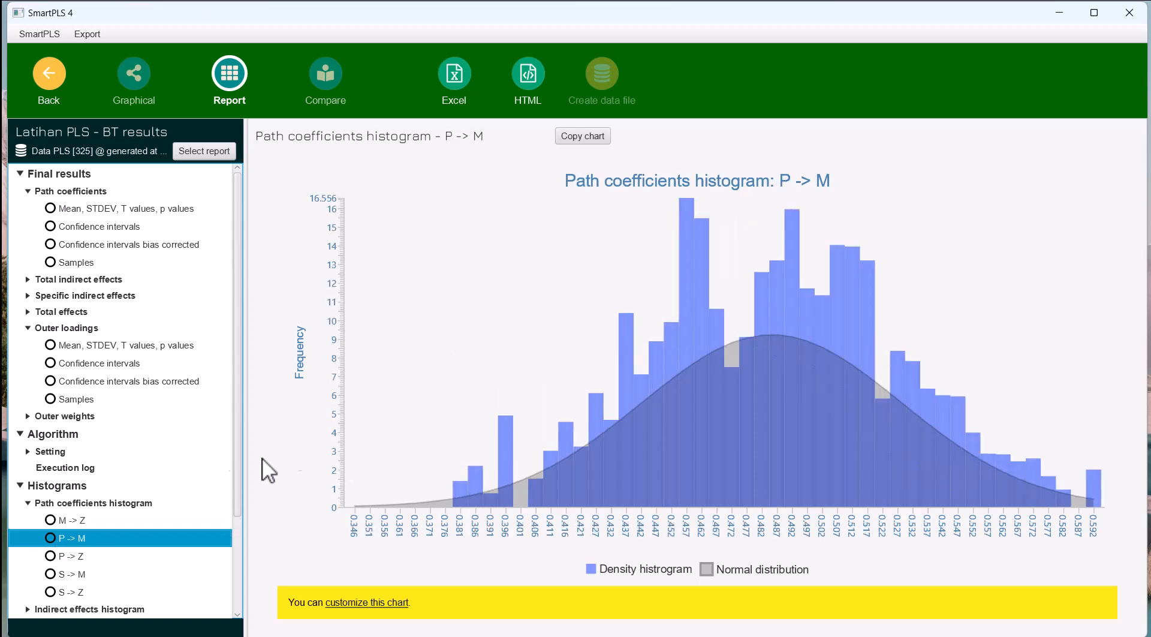
left_click(60, 557)
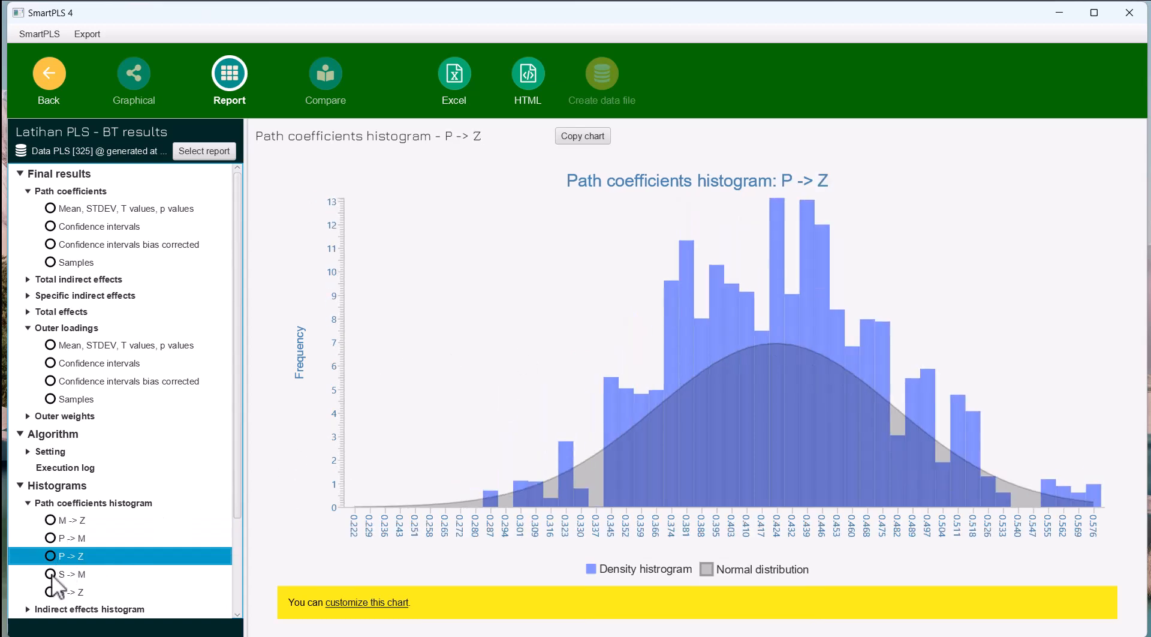
left_click(53, 574)
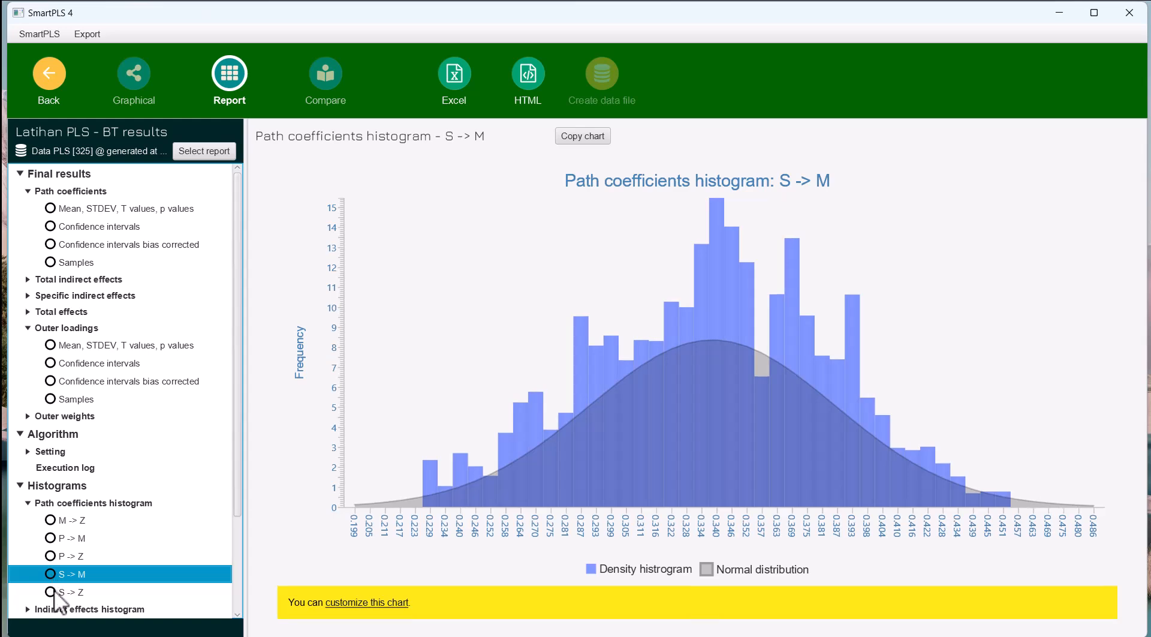
left_click(59, 592)
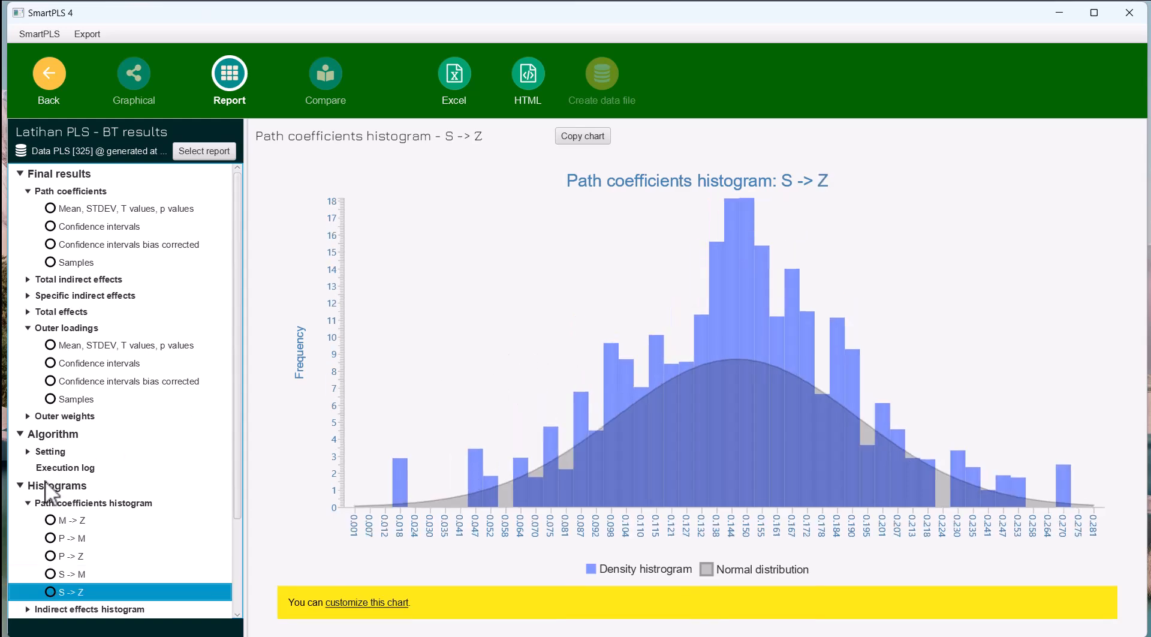
- Show the original indicator data matrix in the bootstrapping report
scroll(45, 482, "down", 5)
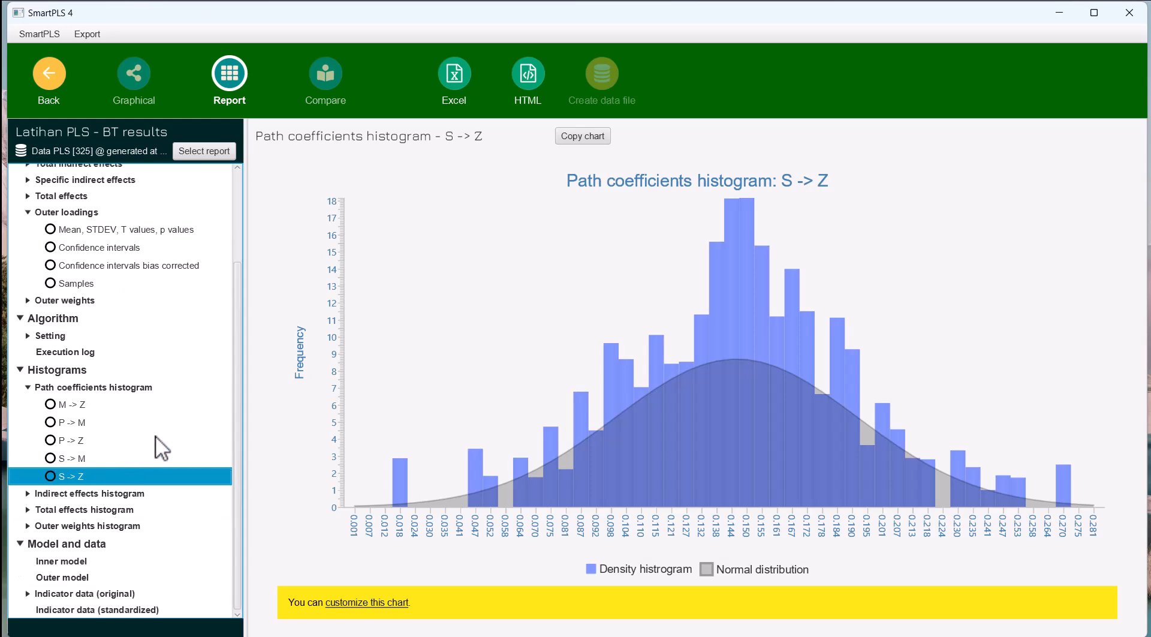
scroll(173, 432, "up", 2)
scroll(174, 431, "down", 2)
left_click(51, 595)
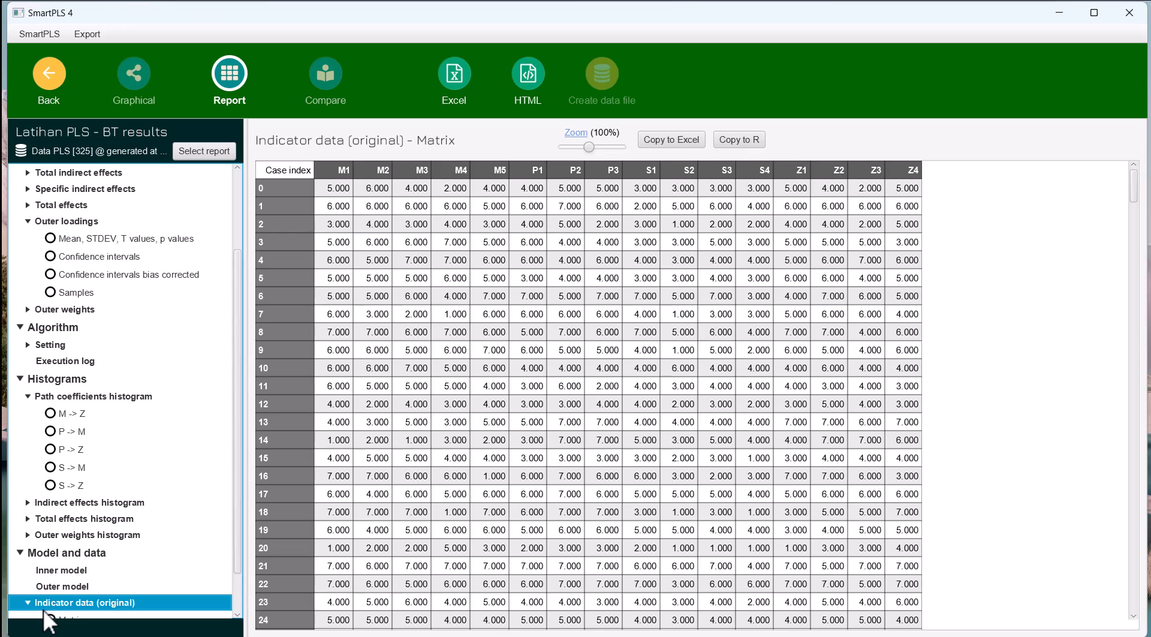
scroll(129, 599, "down", 1)
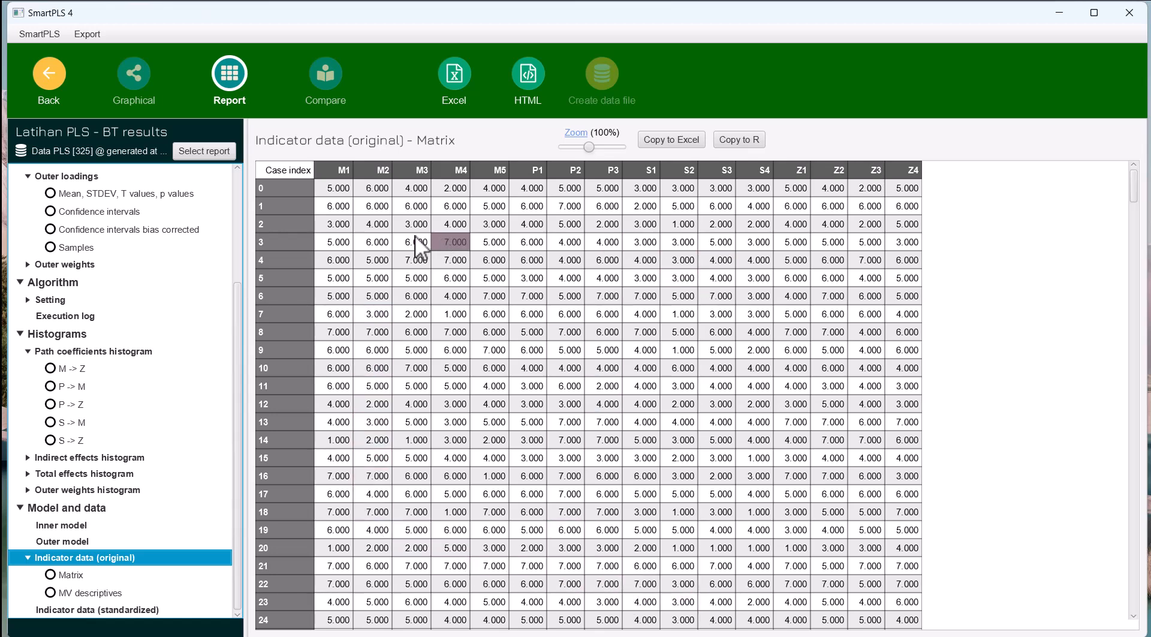
- Return to the Latihan PLS model and run the Blindfolding calculation with an omission distance of 7
scroll(213, 300, "up", 3)
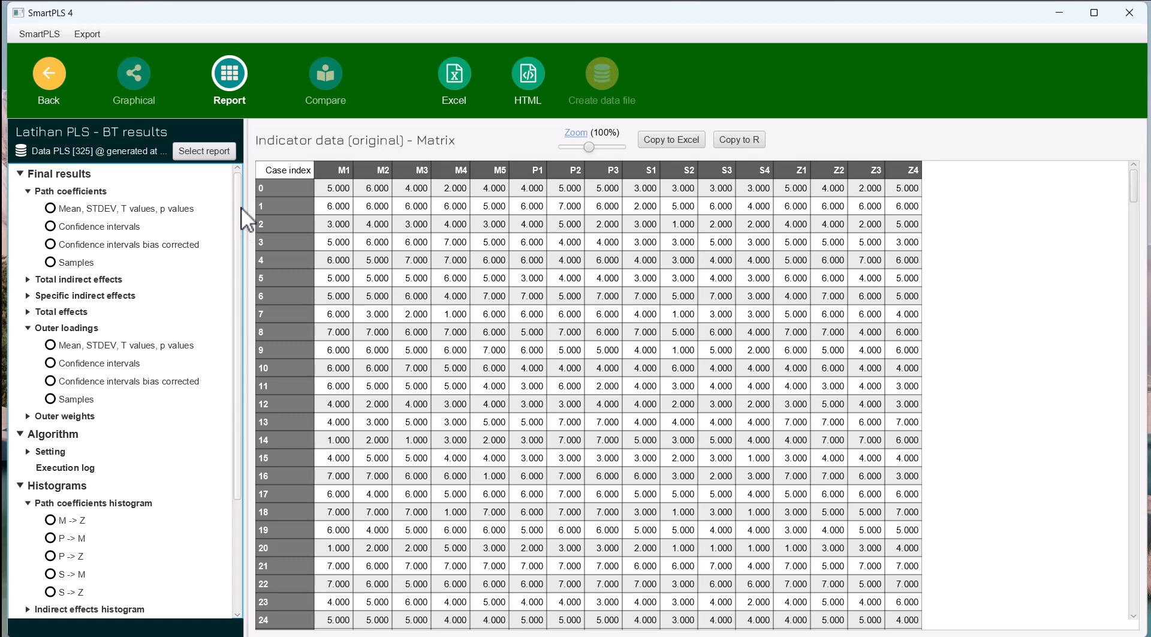
left_click(50, 74)
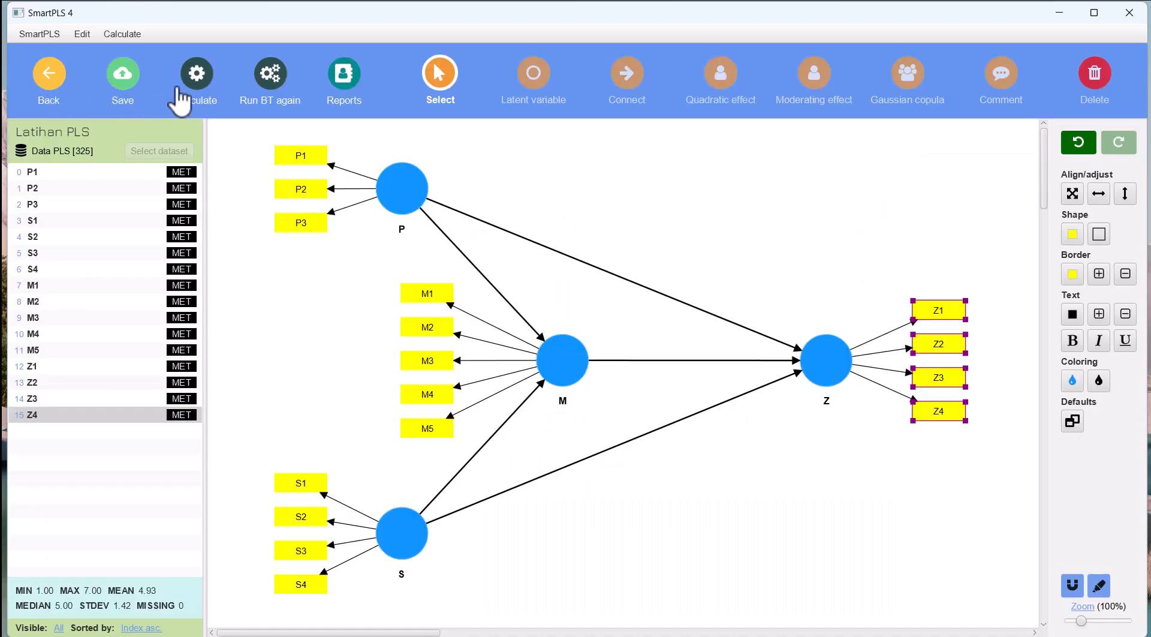
left_click(197, 77)
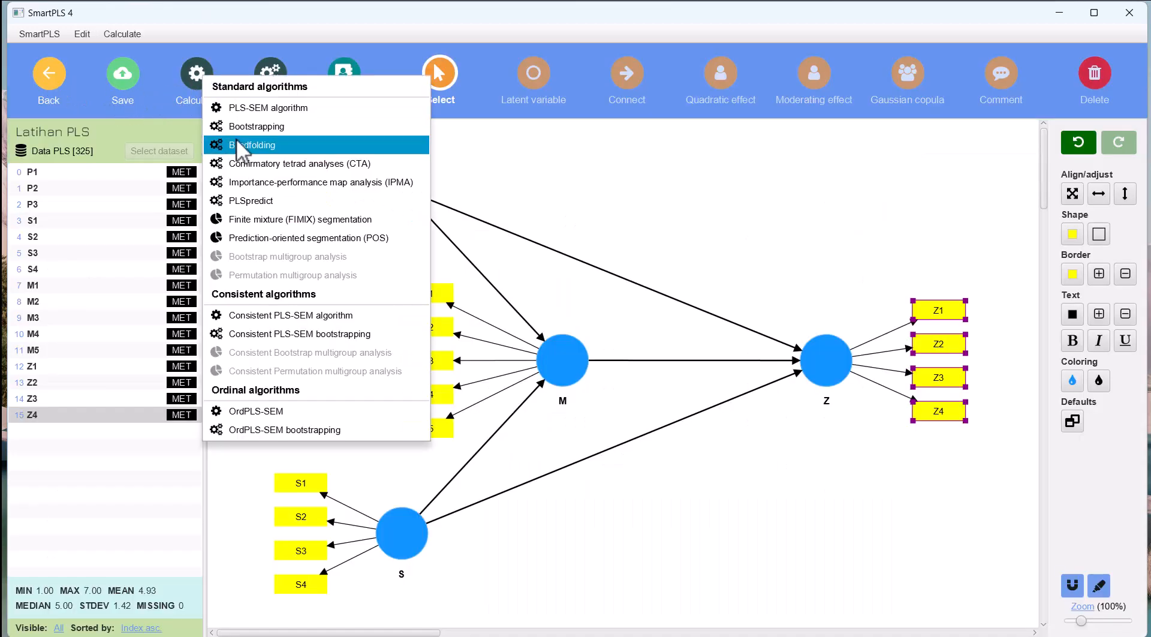
left_click(275, 146)
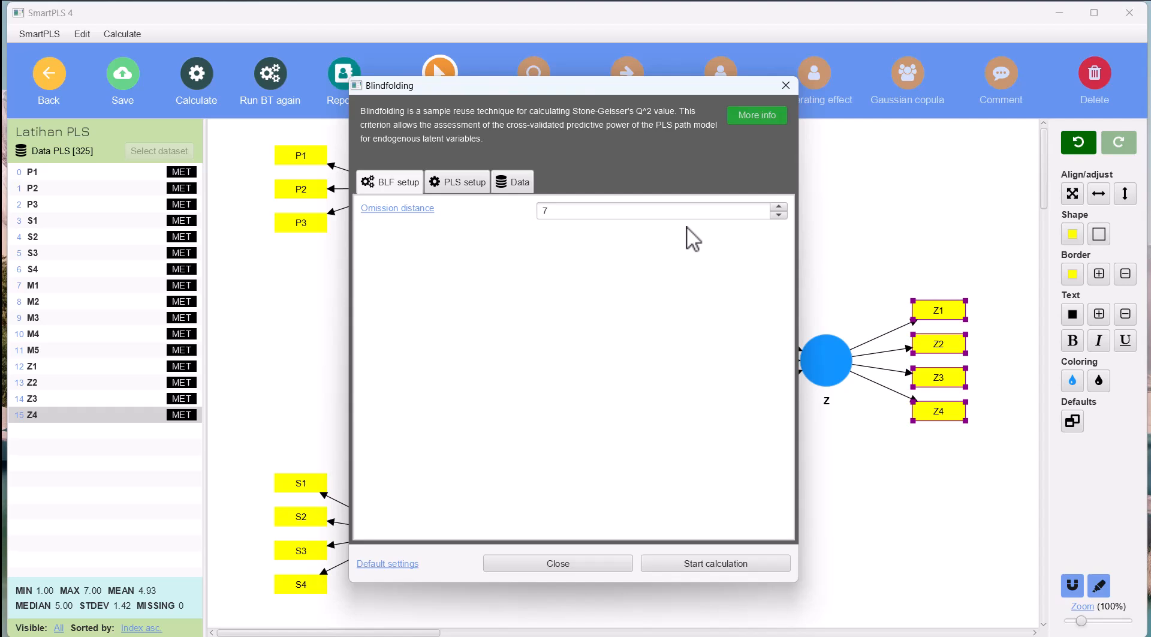
left_click(775, 216)
left_click(775, 216)
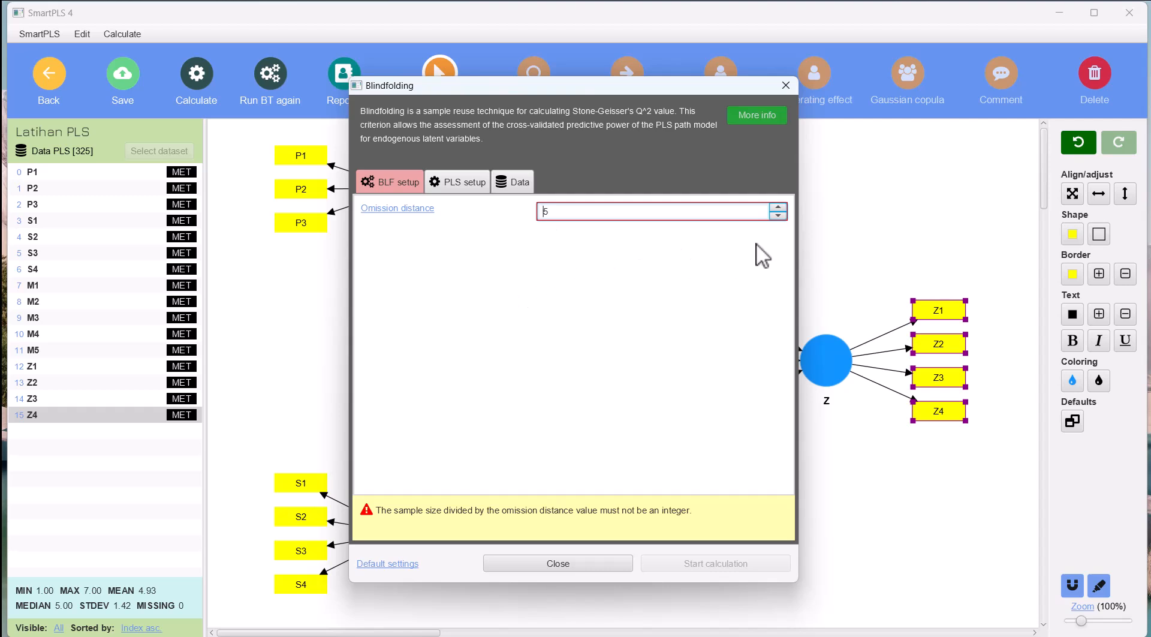
left_click(779, 207)
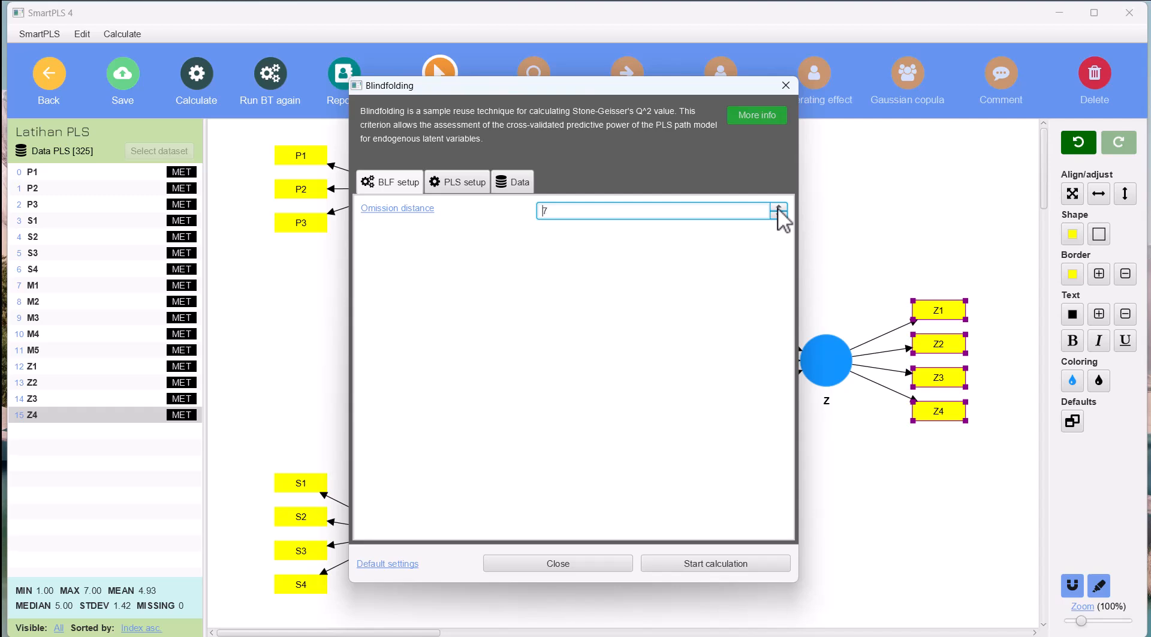
left_click(779, 207)
left_click(779, 207)
left_click(779, 214)
left_click(690, 563)
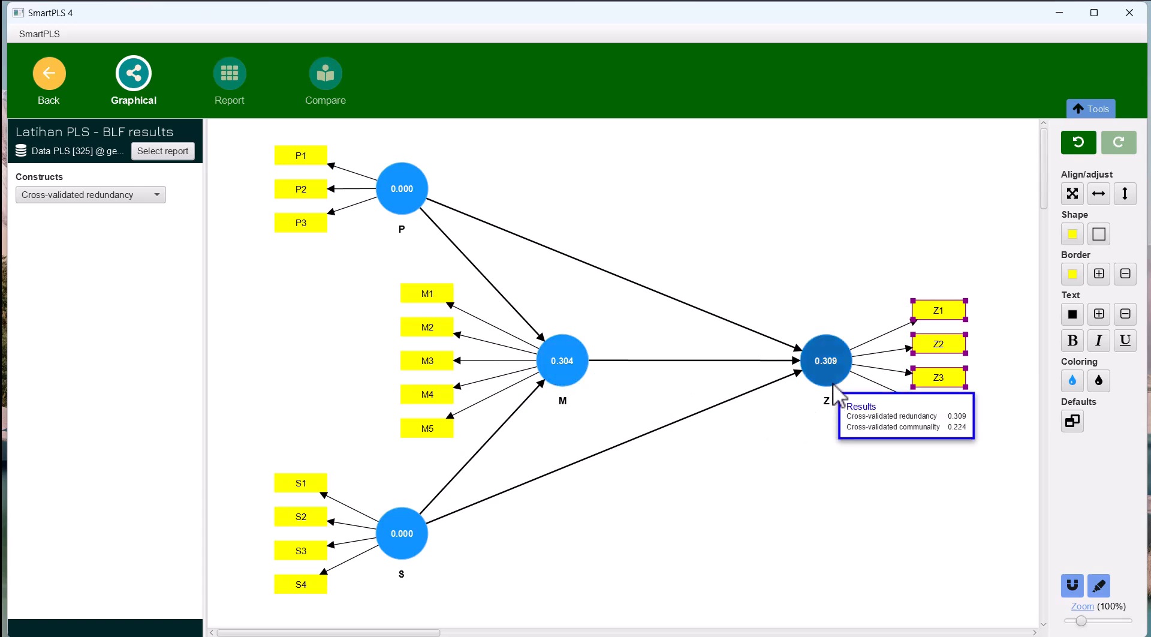
- Inspect the cross-validated redundancy and communality of constructs M, Z and P in the diagram, and open the blindfolding report
mouse_move(559, 387)
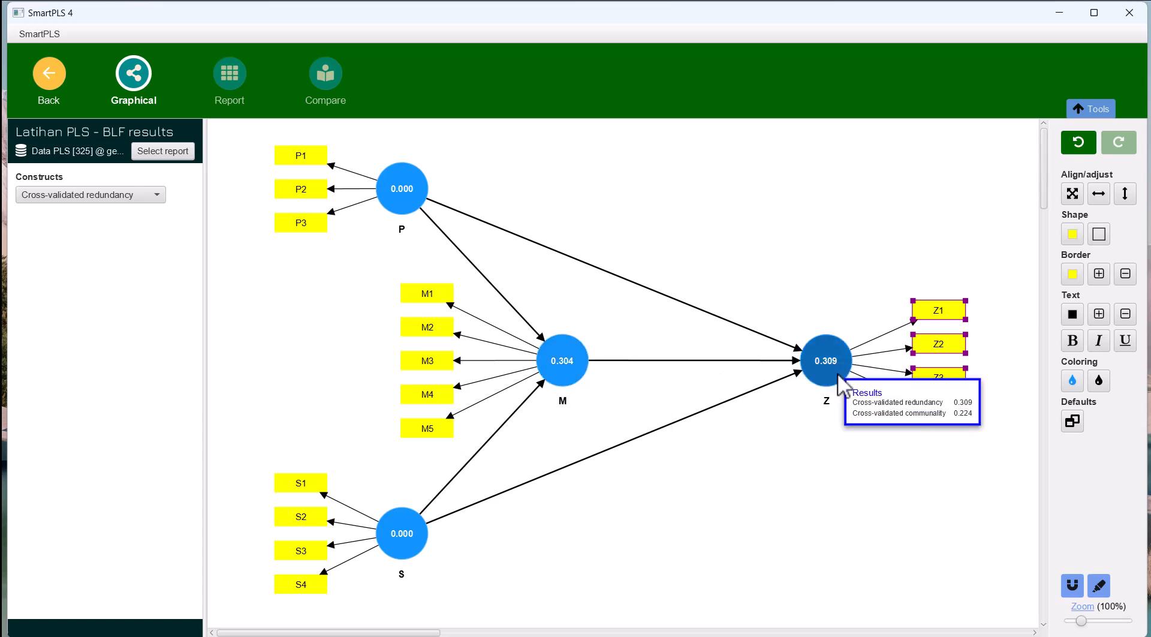
mouse_move(819, 389)
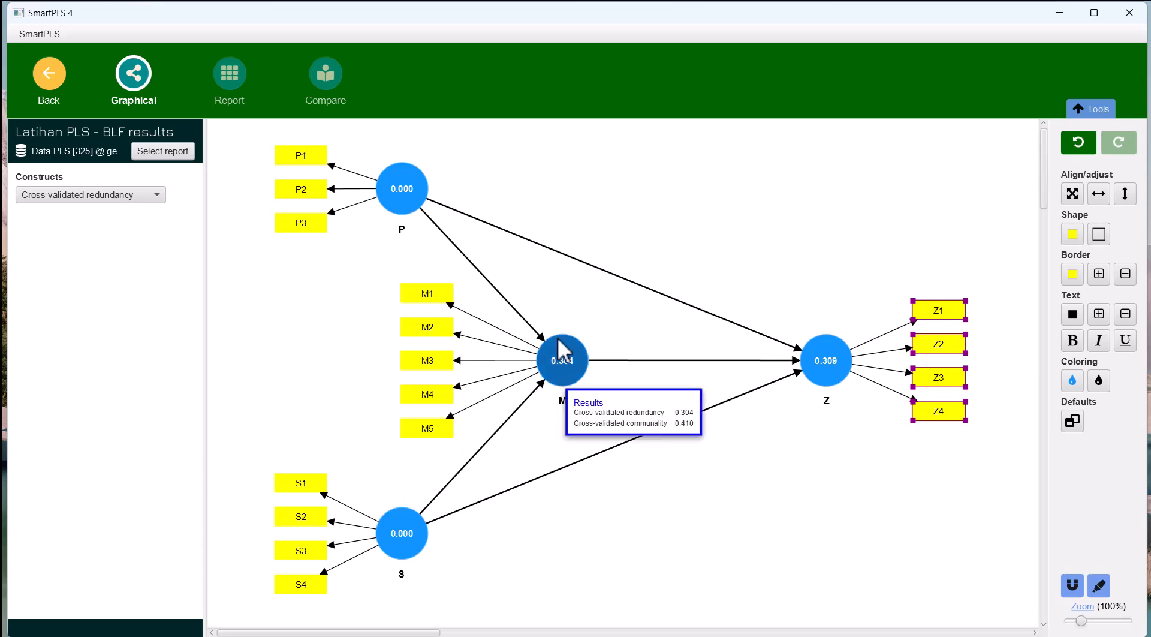
mouse_move(399, 195)
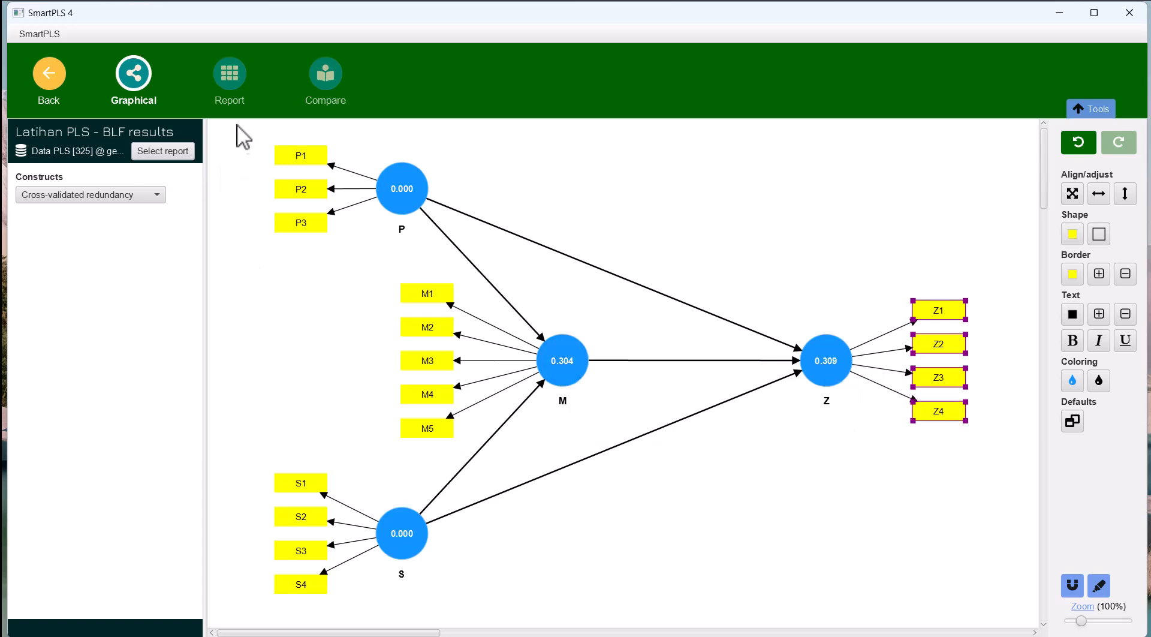
left_click(232, 80)
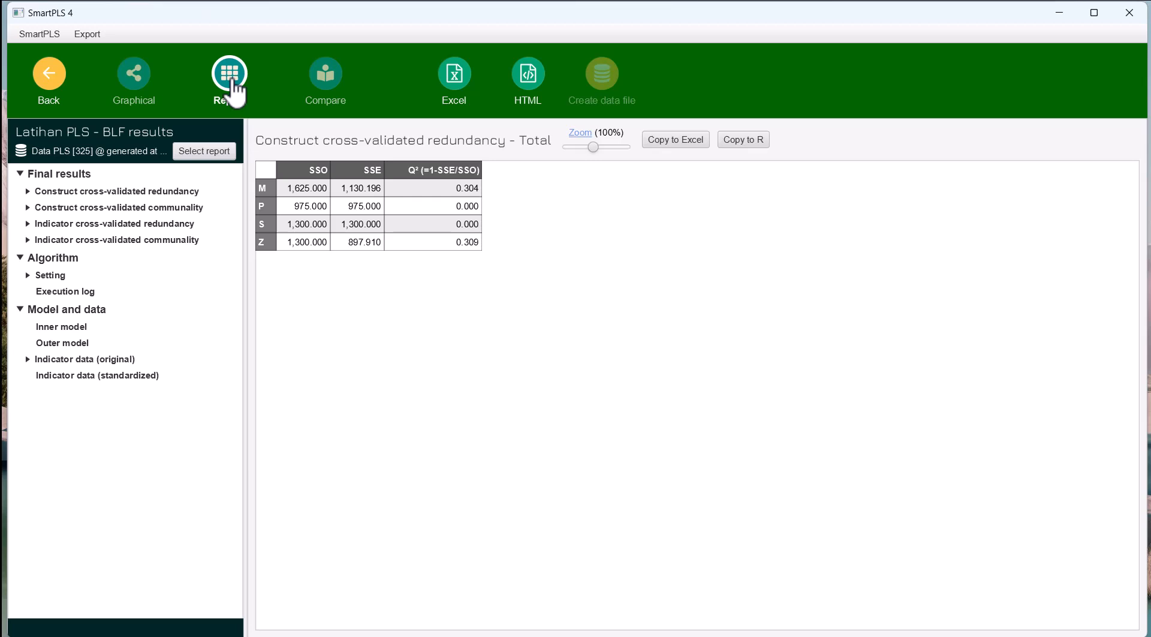
- Export the blindfolding report to an Excel file named Latihan PLS-Hasil, using the US number format
left_click(462, 90)
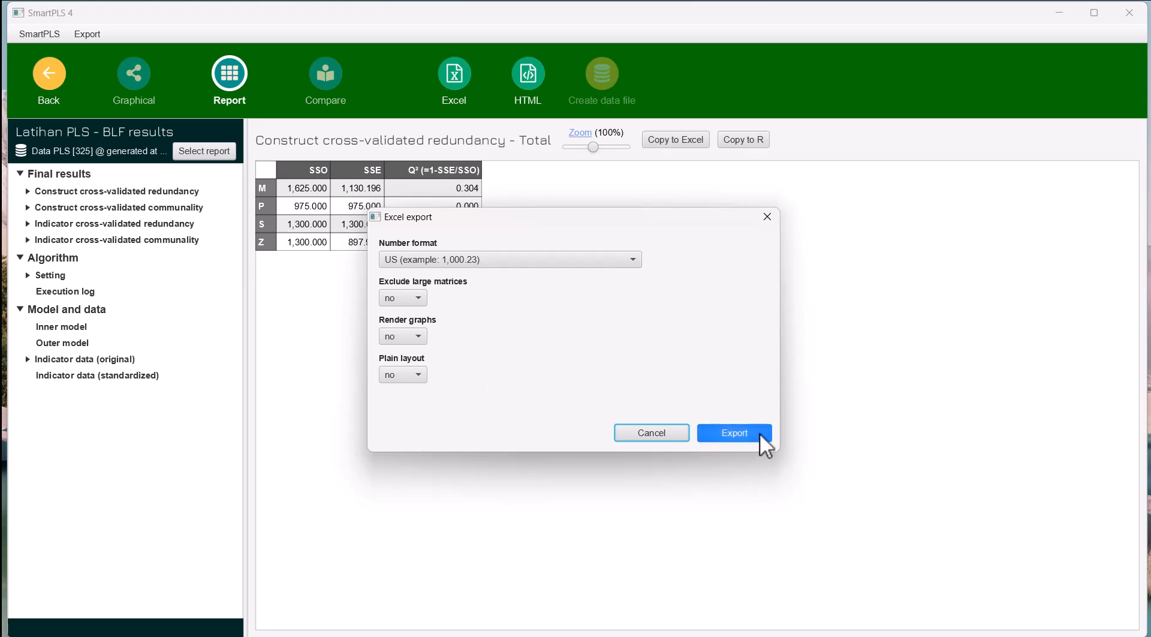
left_click(745, 430)
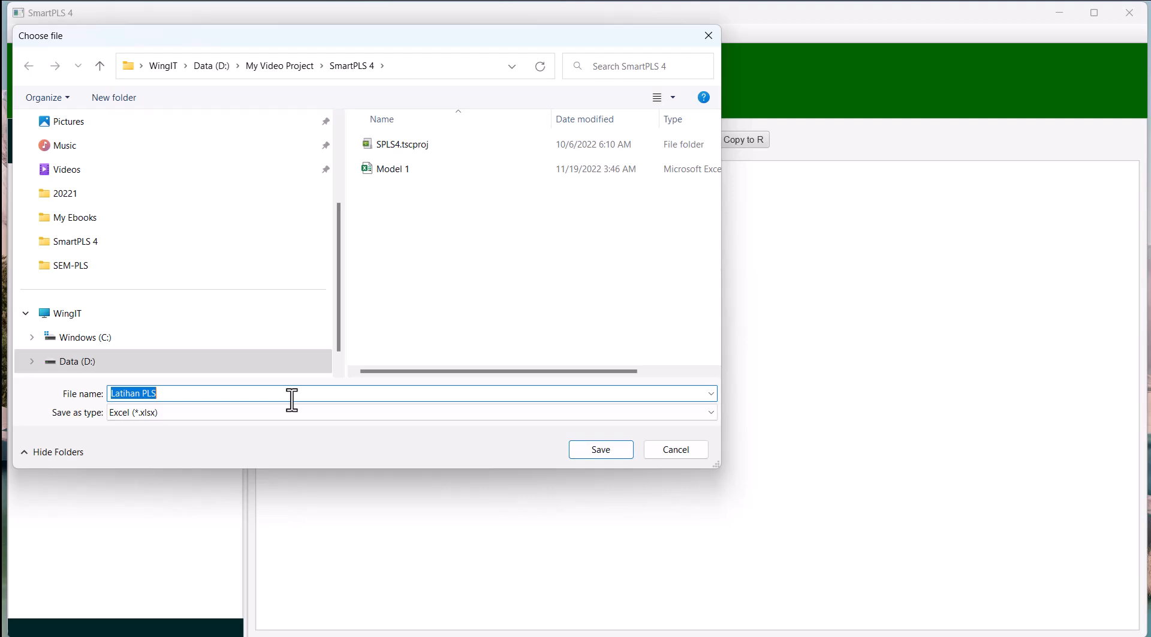
left_click(186, 398)
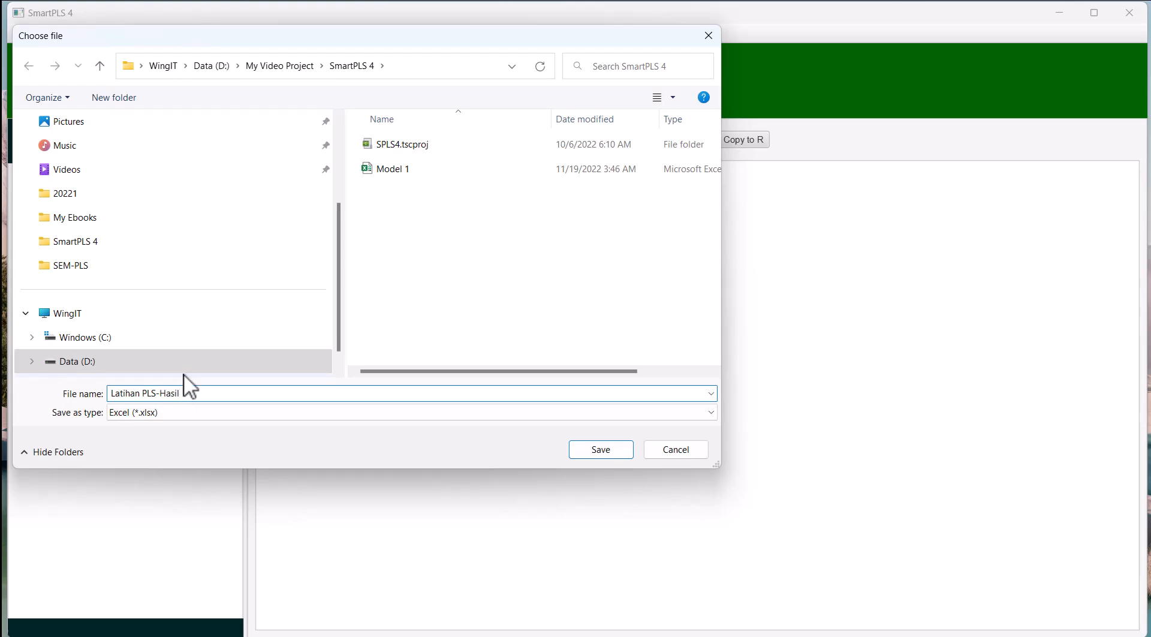
left_click(618, 452)
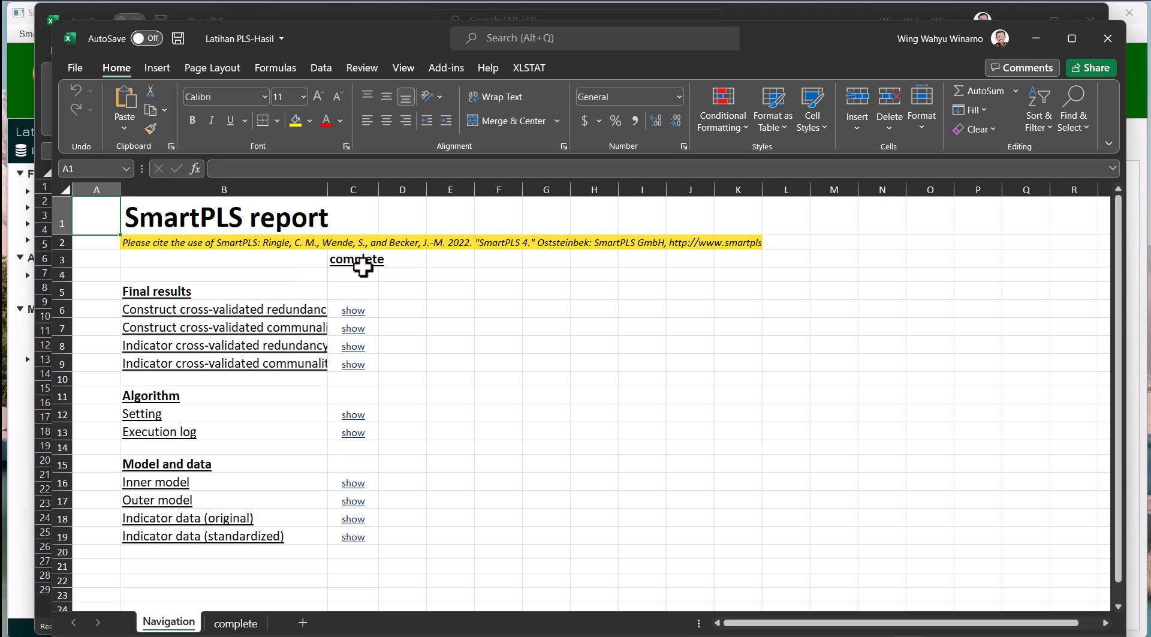
- Examine the exported report in Excel, following the navigation sheet's link to the algorithm settings on the complete sheet
scroll(375, 294, "down", 2)
scroll(376, 296, "up", 2)
left_click(249, 624)
left_click(182, 625)
left_click(358, 418)
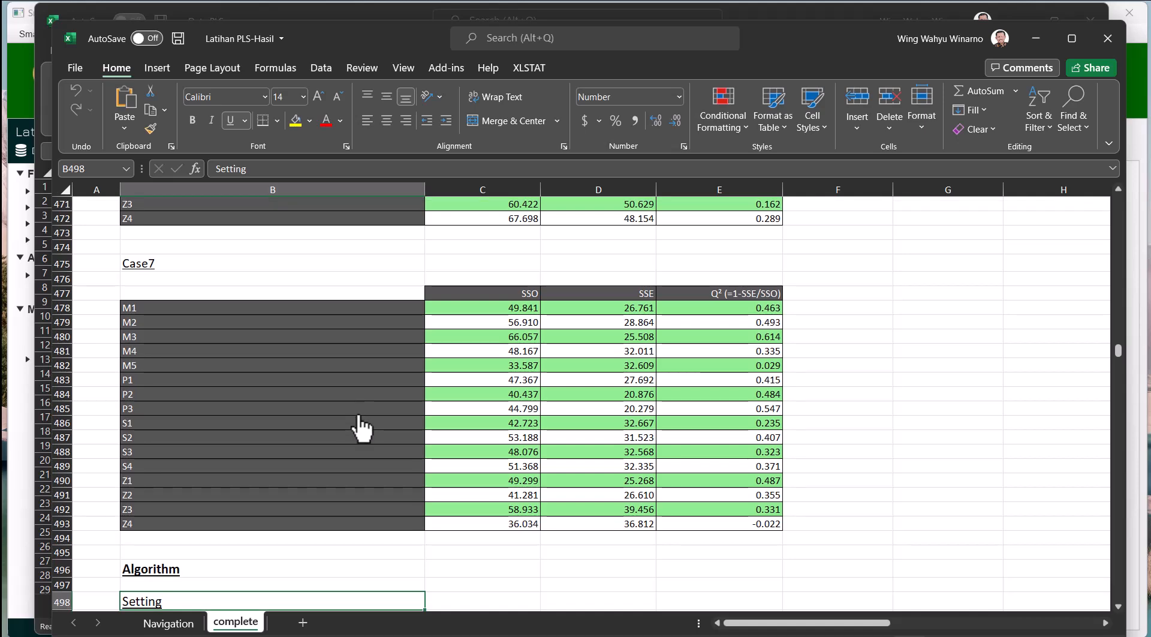
scroll(242, 484, "down", 5)
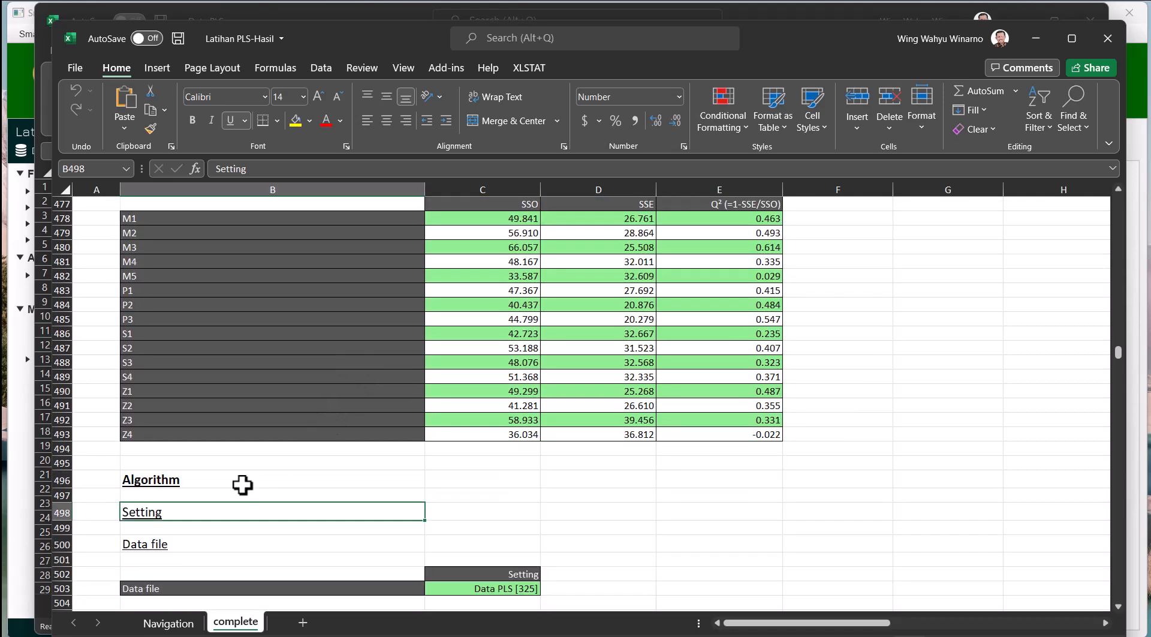
scroll(241, 483, "down", 1)
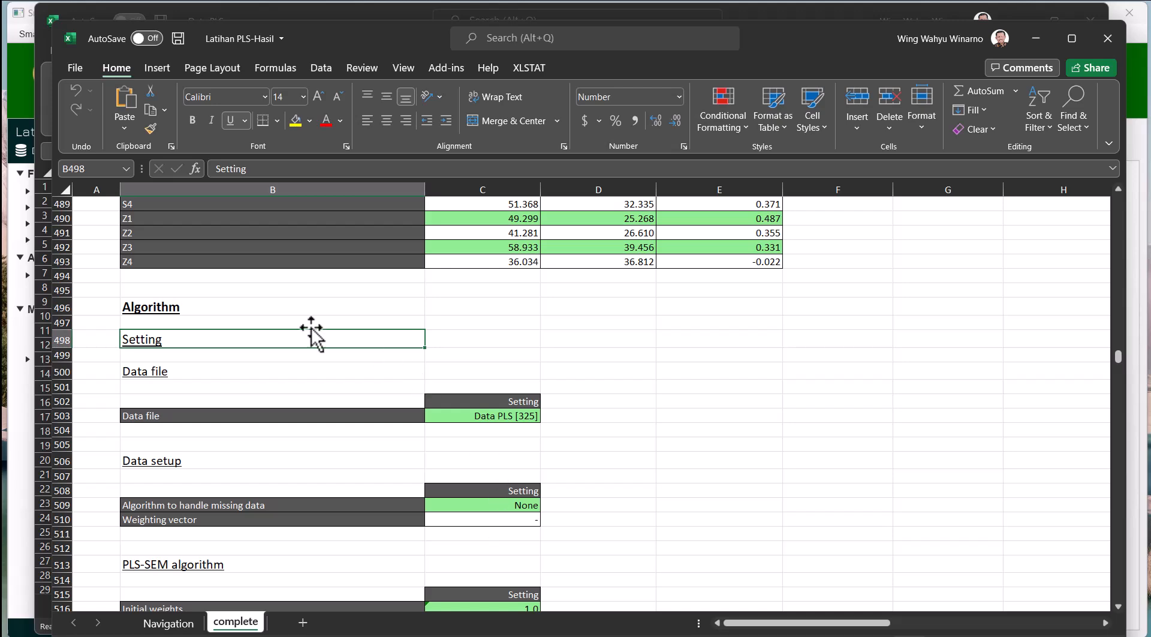
- Follow the navigation sheet's Indicator data (original) link and review the case matrix on the complete sheet
left_click(166, 626)
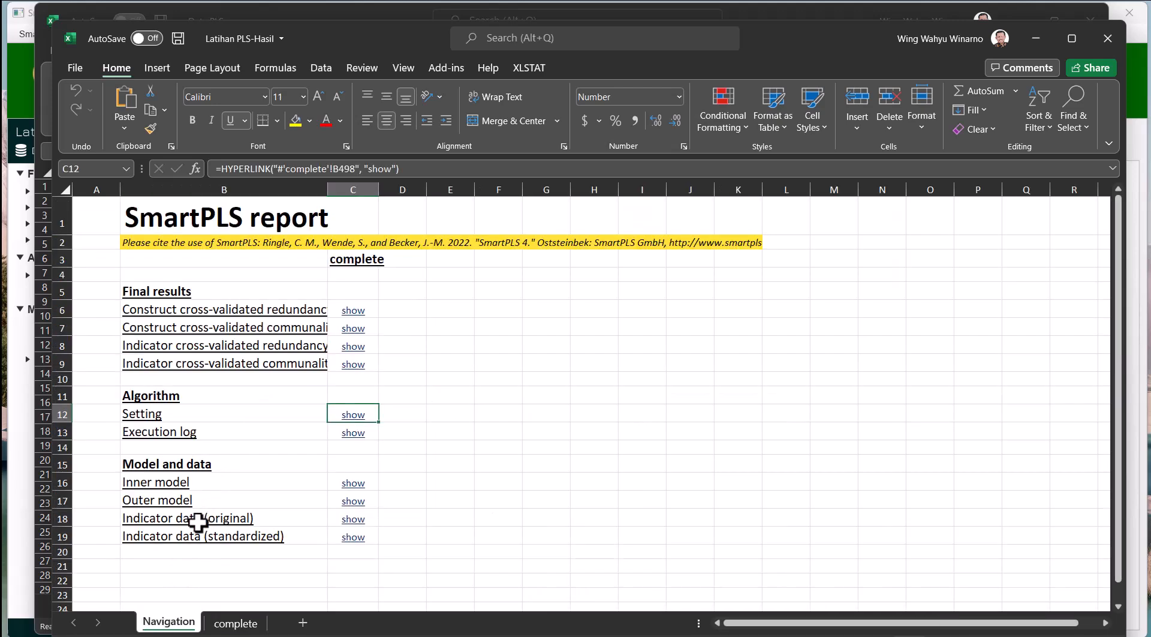
left_click(354, 521)
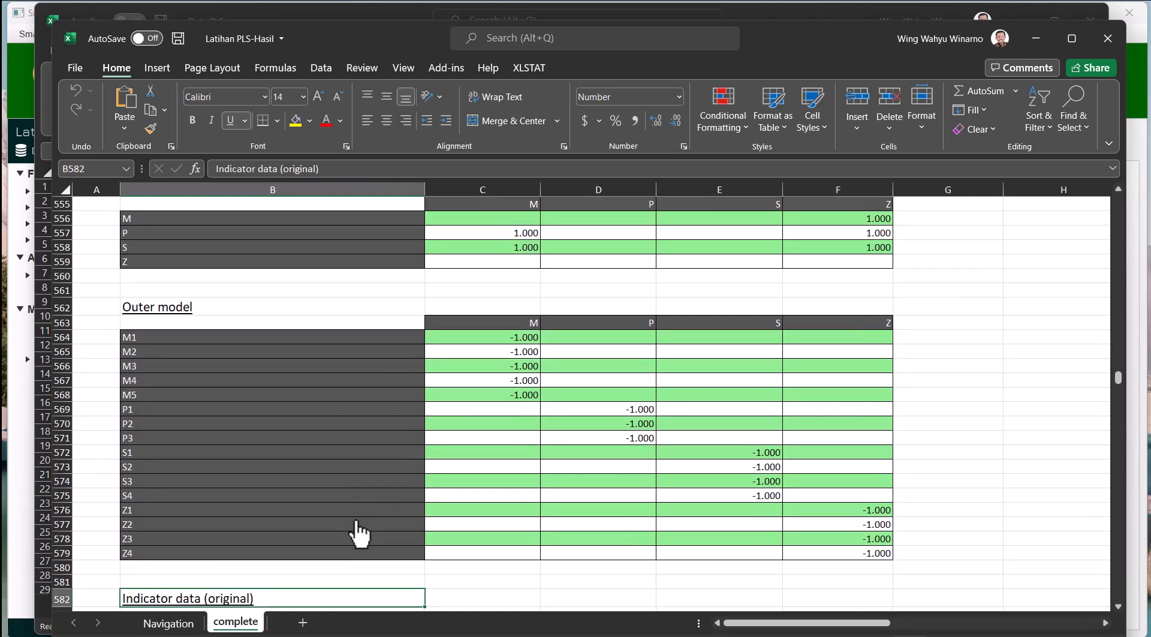
scroll(318, 496, "down", 9)
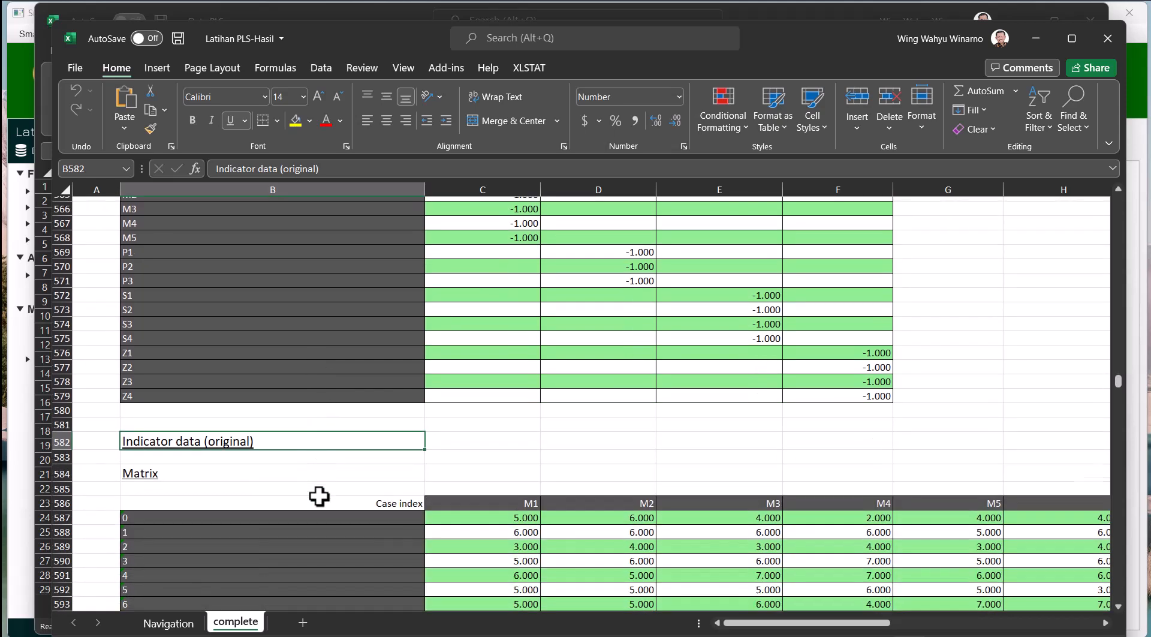
scroll(316, 476, "down", 1)
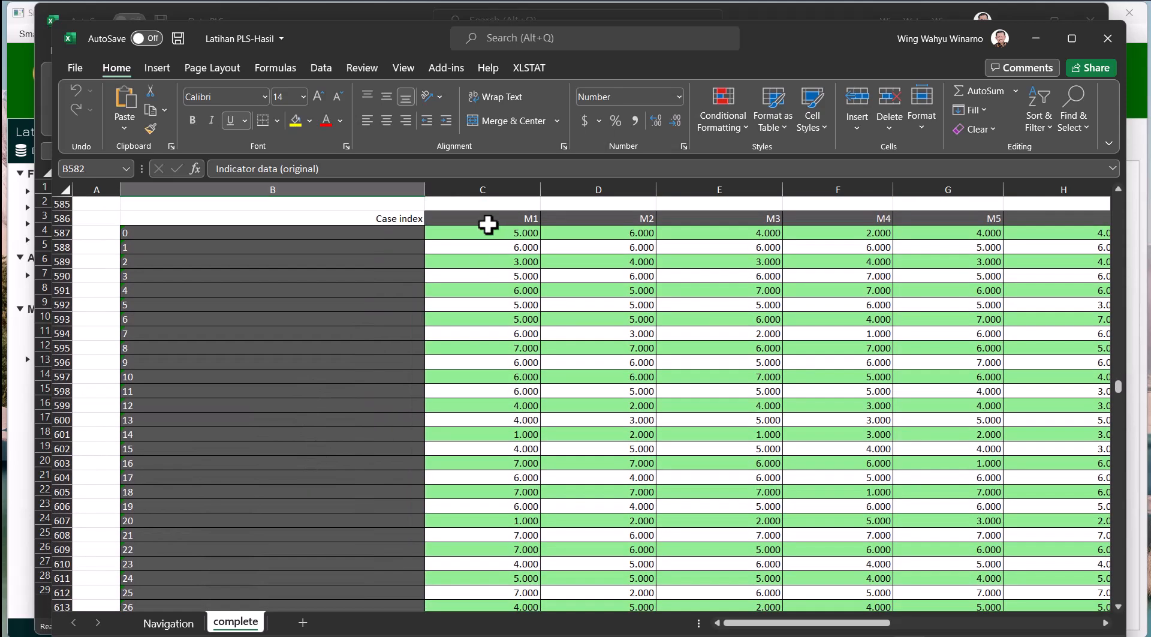
left_click_drag(806, 626, 829, 593)
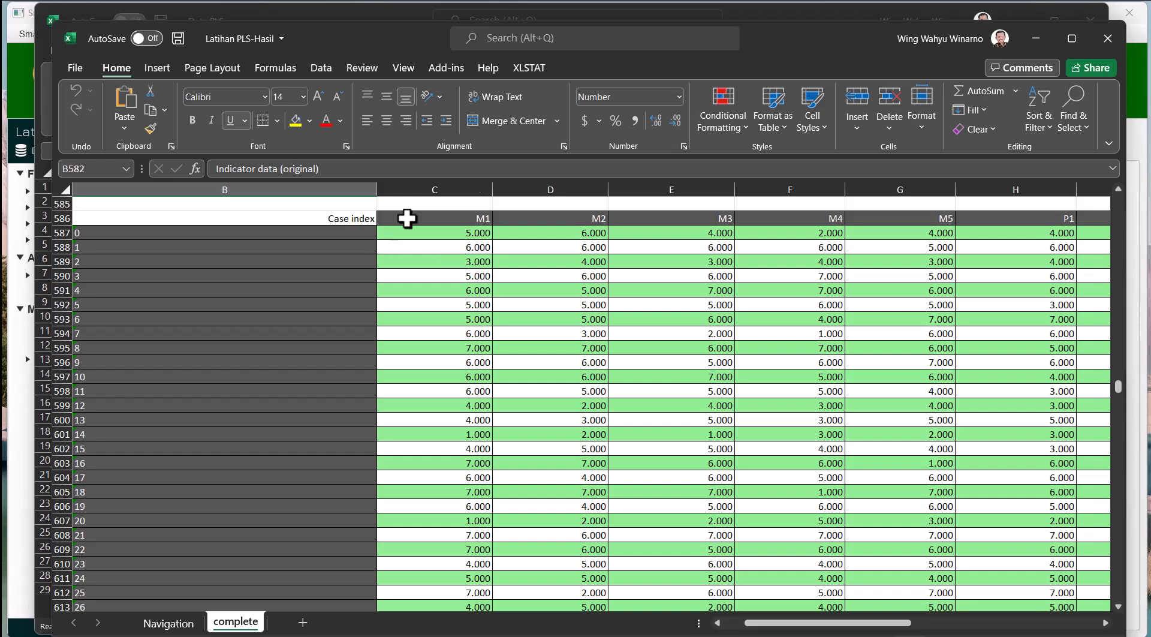
- Minimise the Latihan PLS-Hasil and Data PLS workbooks, return to the SmartPLS model and deselect the Z1 to Z4 indicators
left_click(1039, 39)
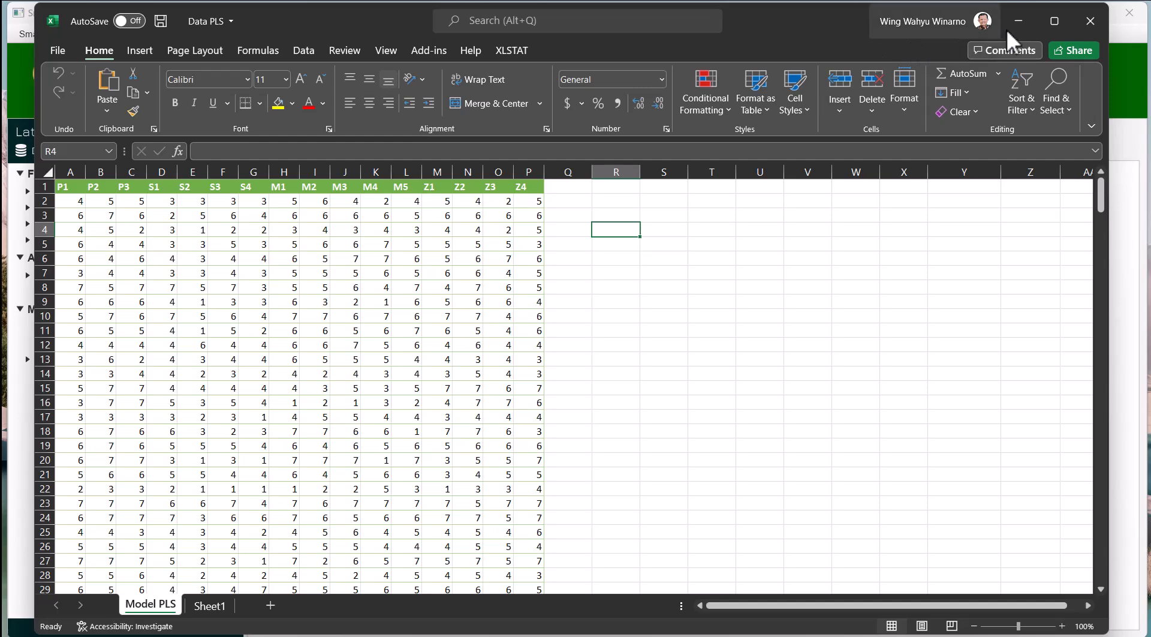
left_click(1018, 22)
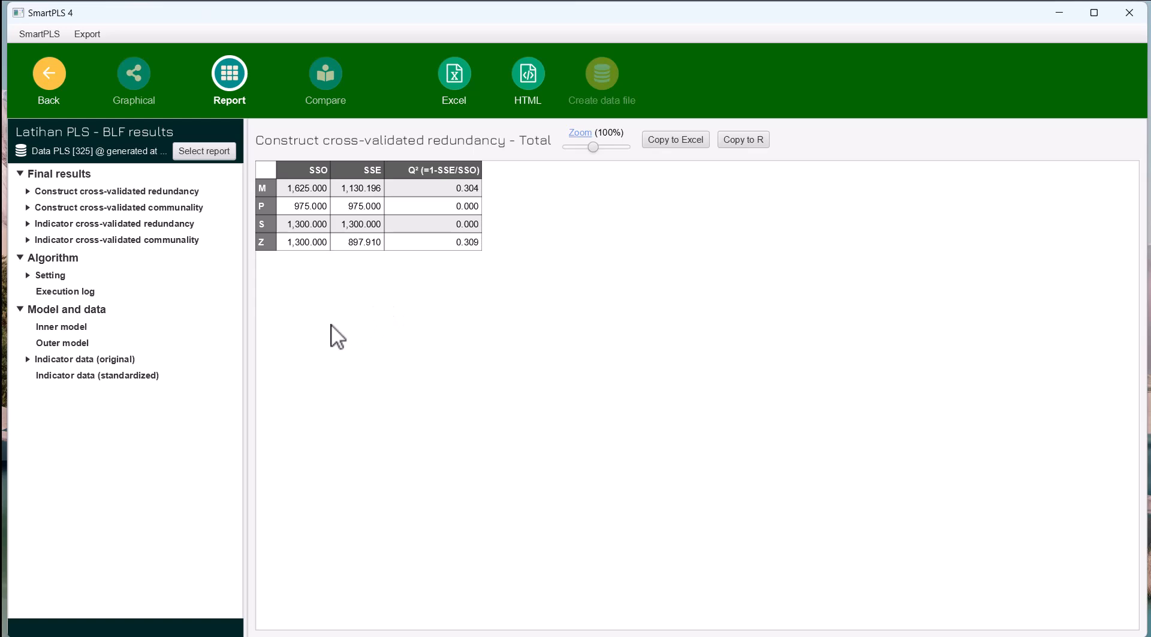
left_click(51, 81)
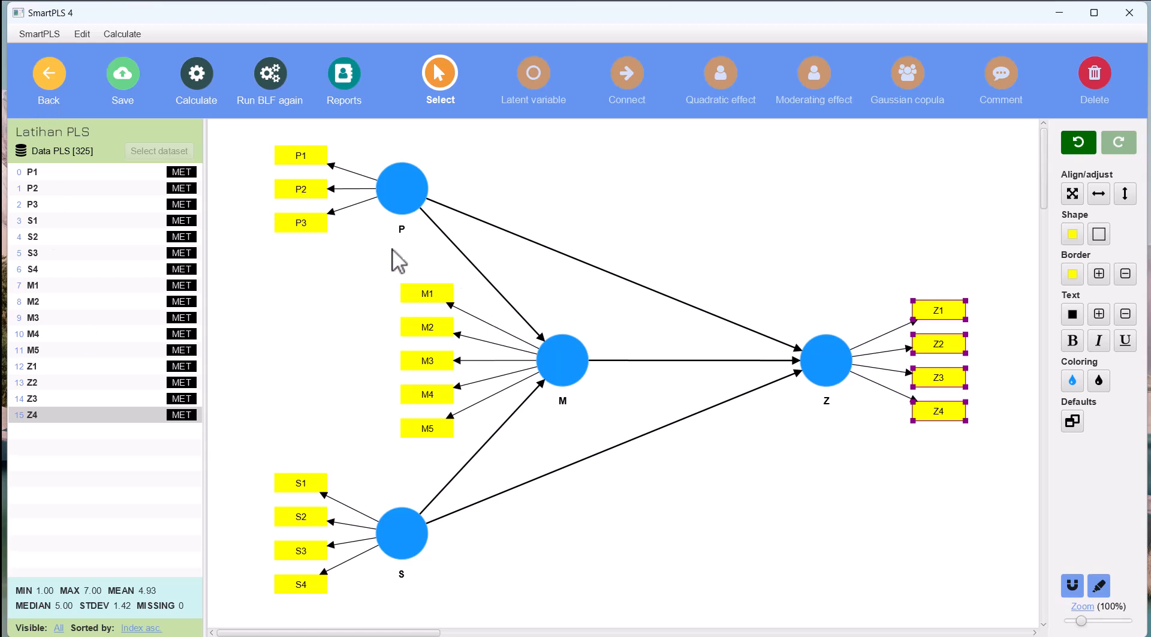
right_click(618, 211)
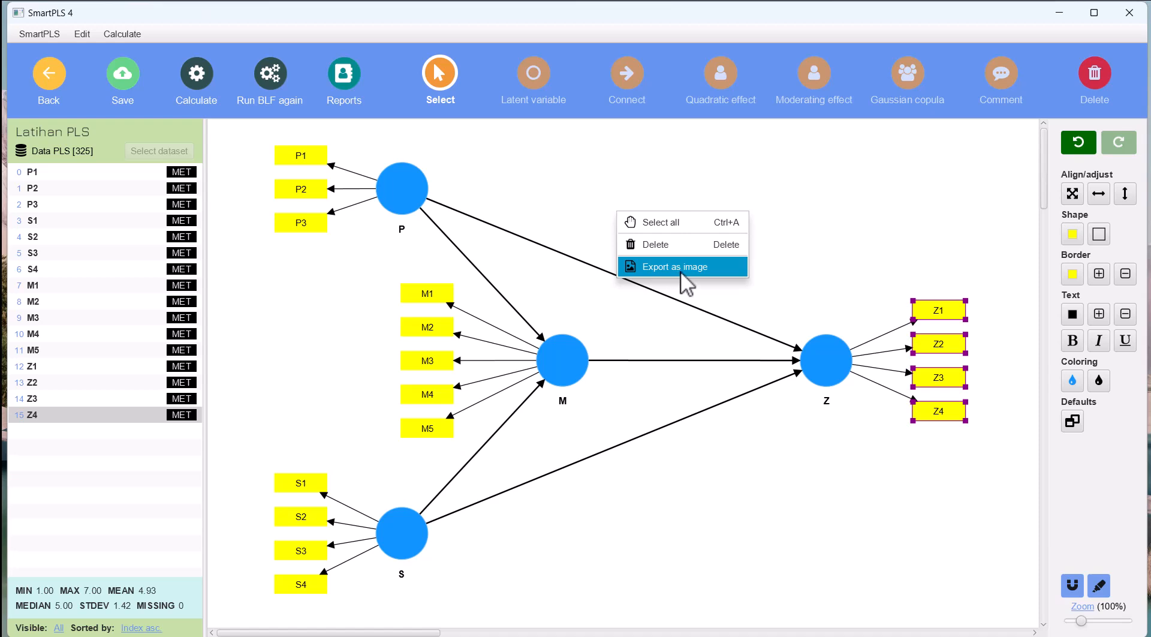
left_click(979, 256)
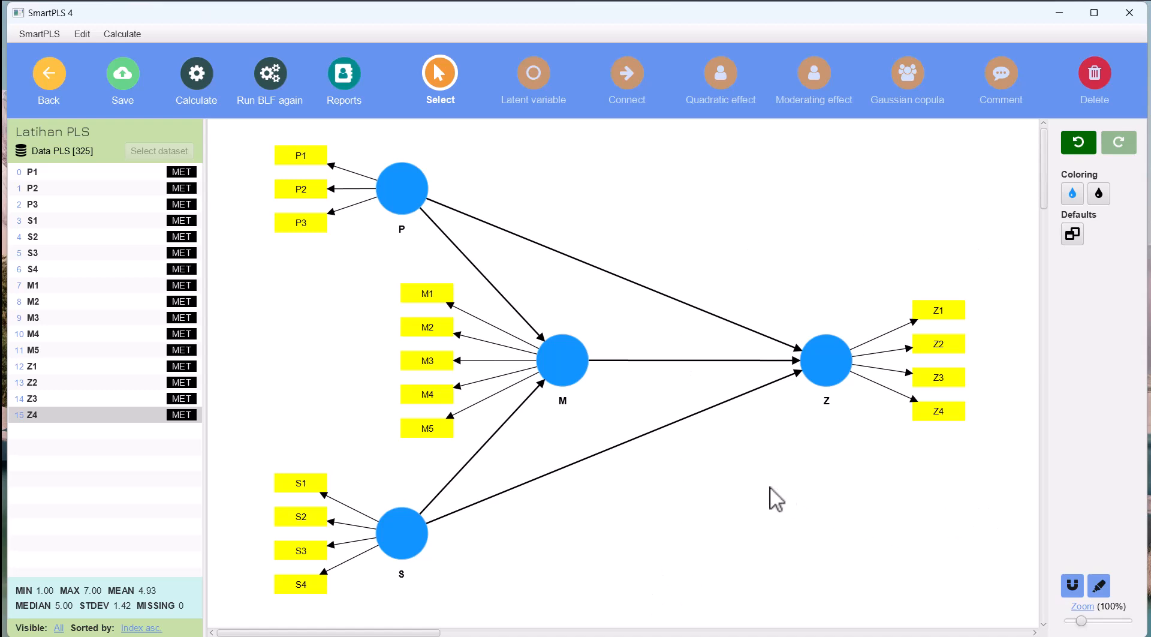
key("super")
key("super+shift+s")
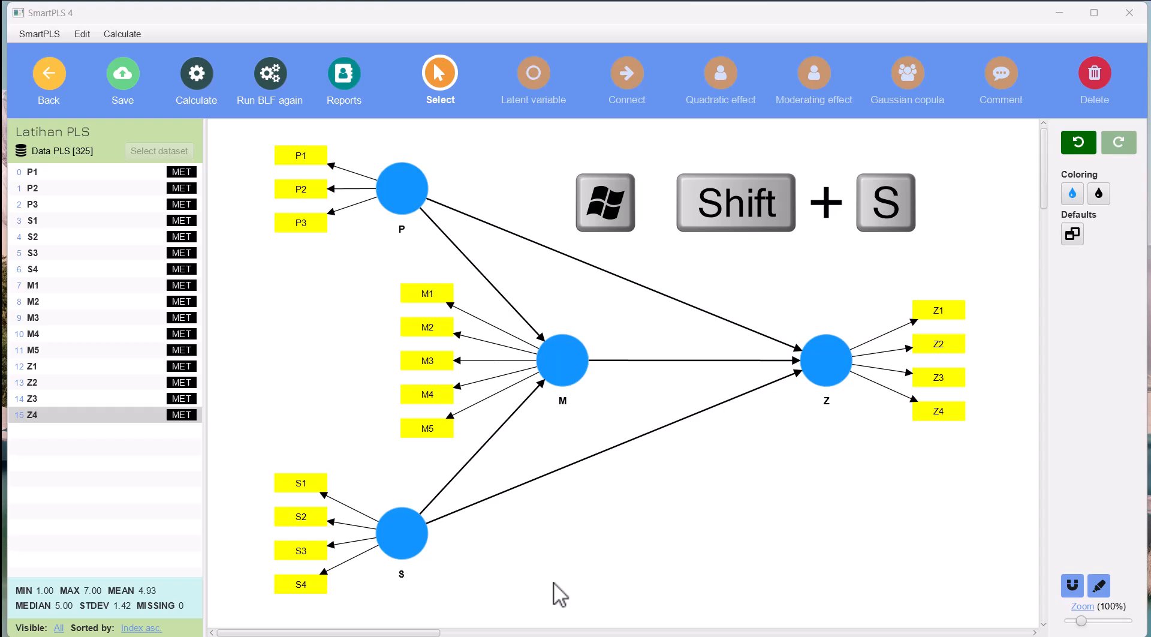
key("super+shift+s")
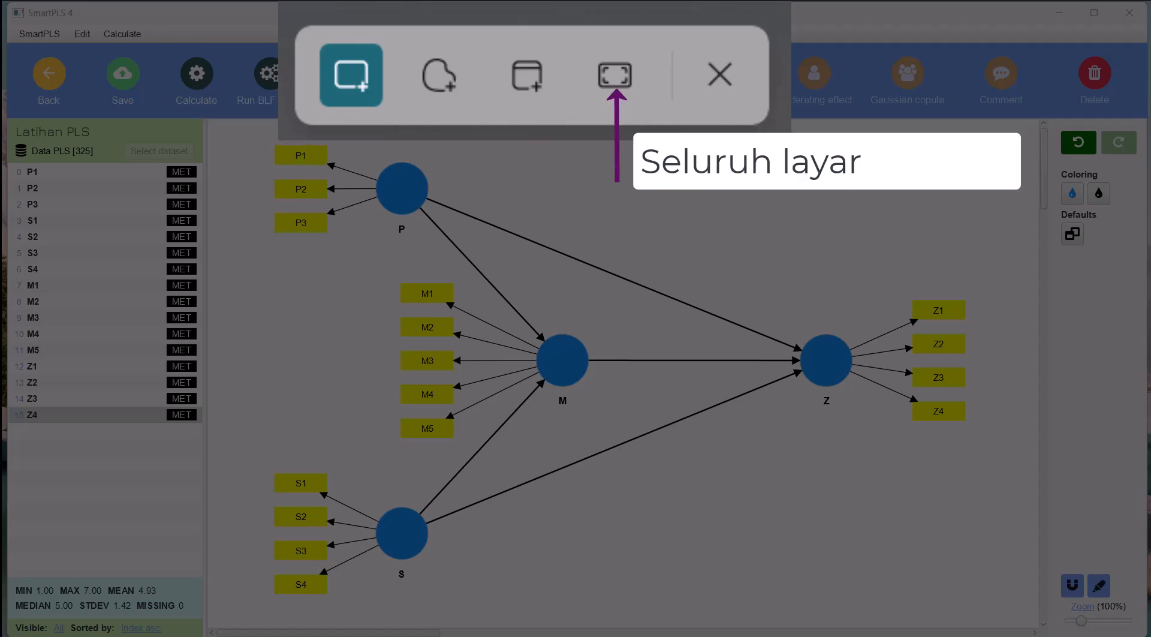
key("Escape")
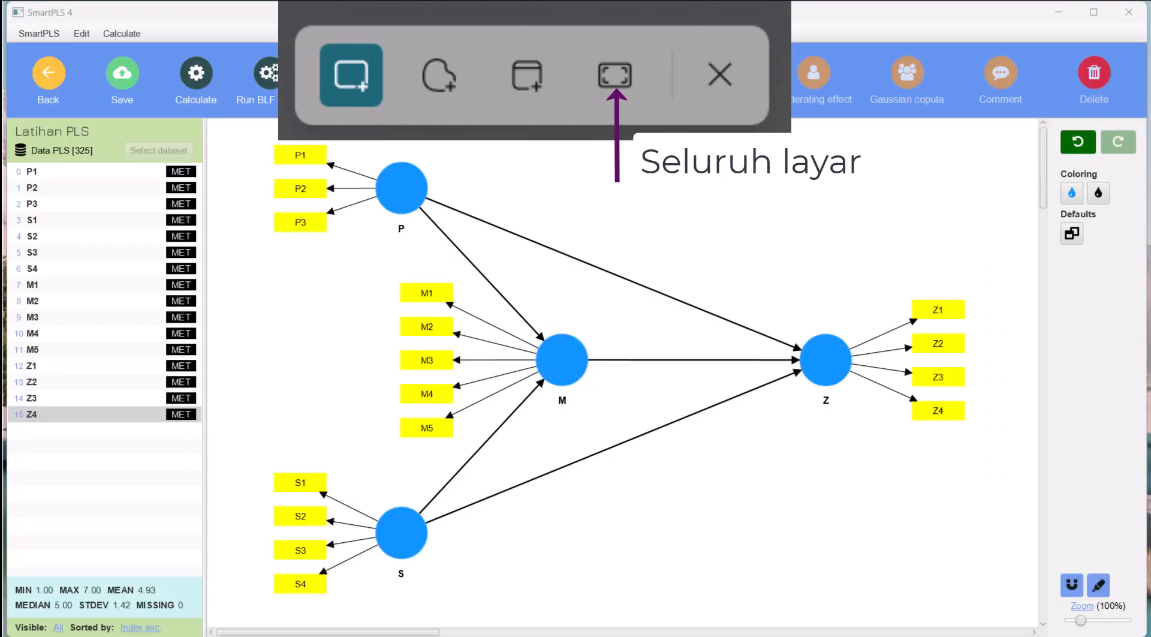
key("super+shift+s")
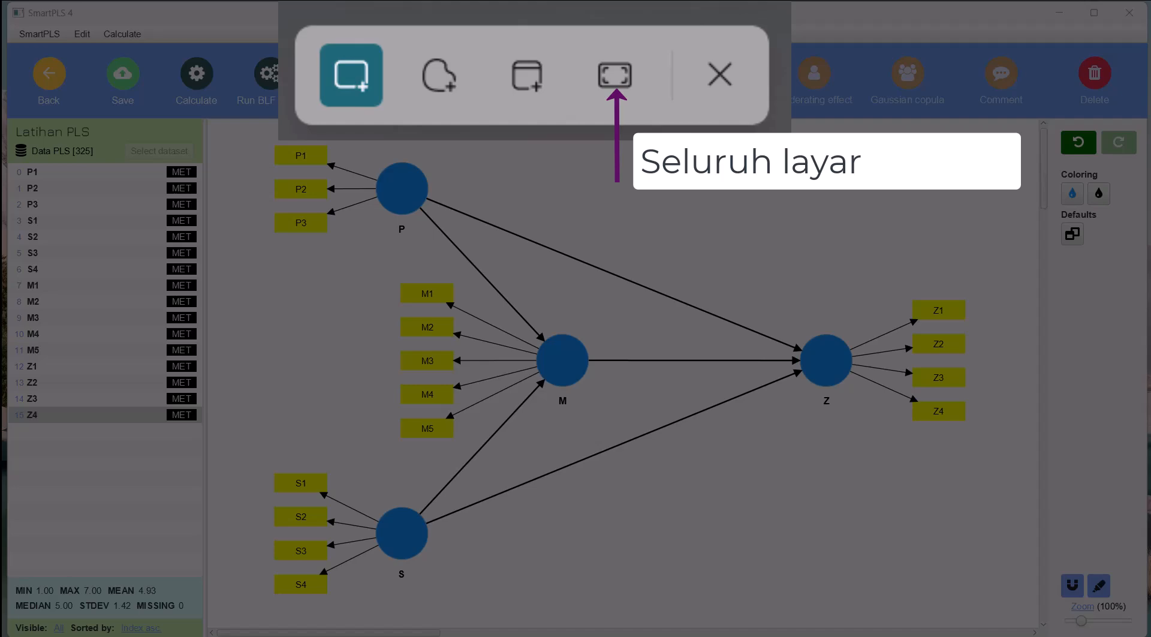
key("Escape")
- Capture a rectangular screenshot of the whole path model diagram with Snipping Tool
key("super+shift+s")
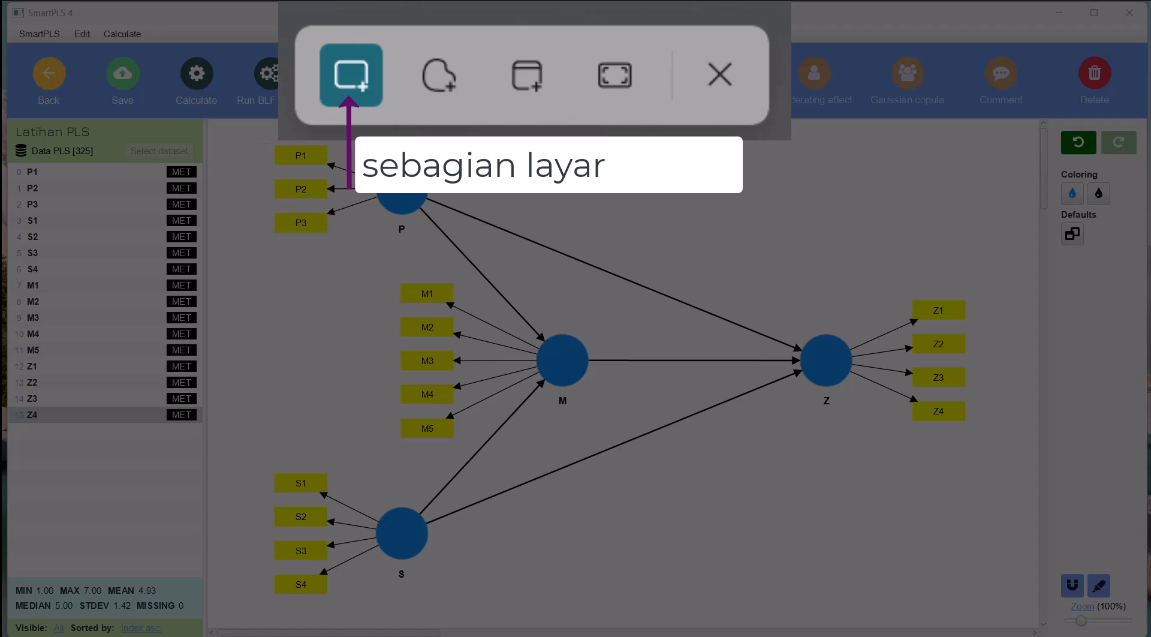
left_click_drag(255, 131, 982, 602)
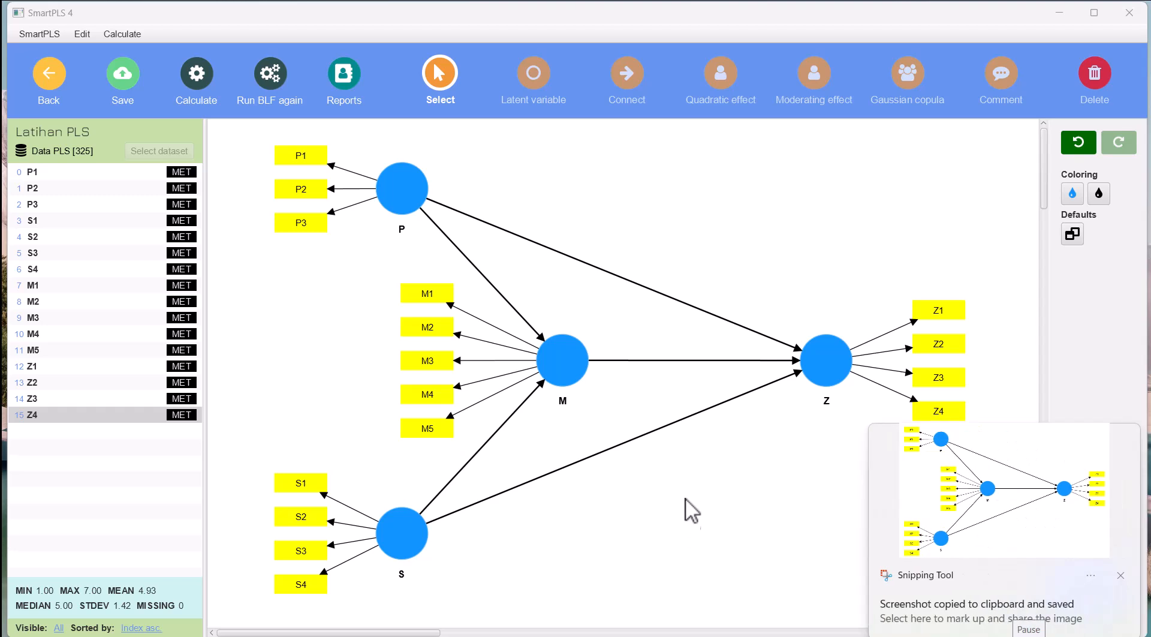
- Close the Latihan PLS model with its changes saved, and check the saved model by reopening it briefly from the workspace
left_click(51, 78)
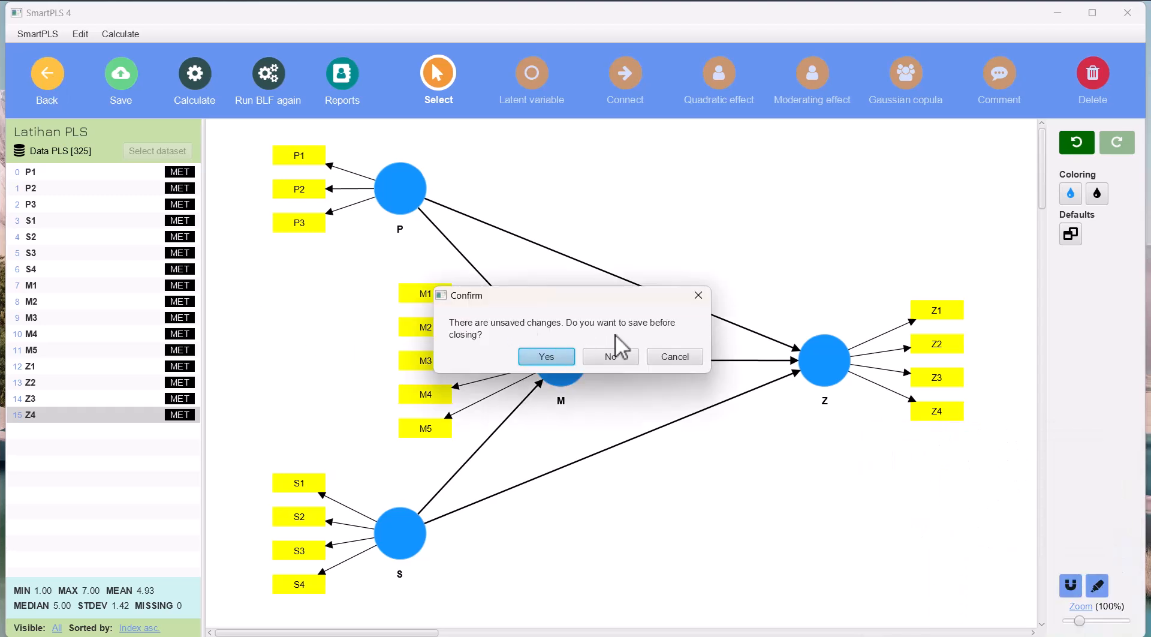
left_click(557, 356)
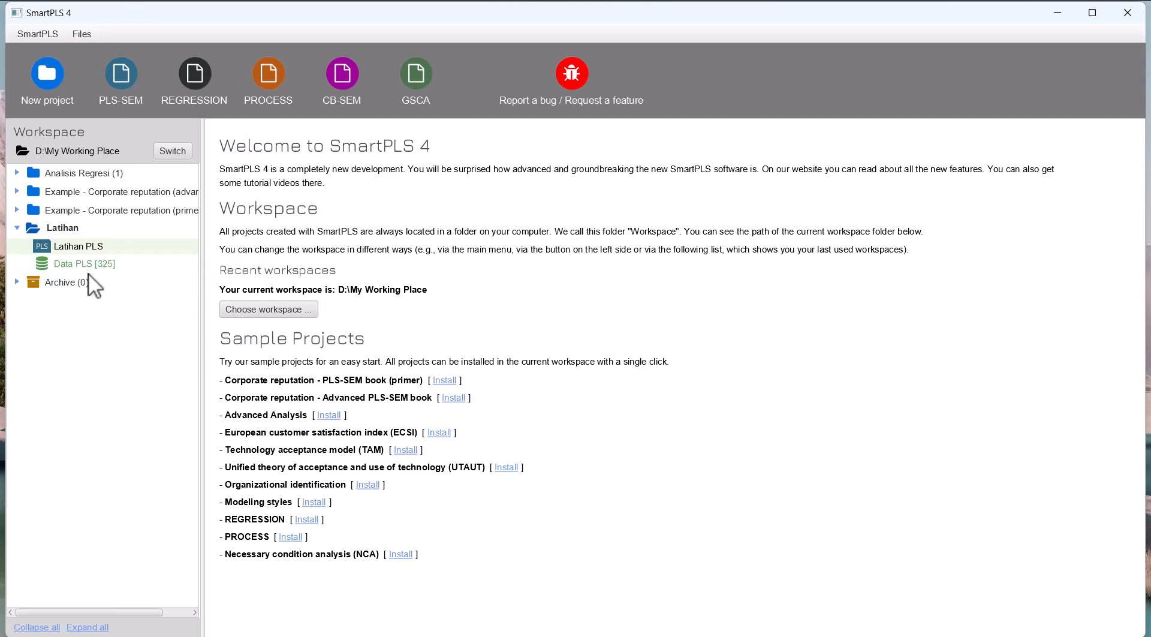
double_click(97, 247)
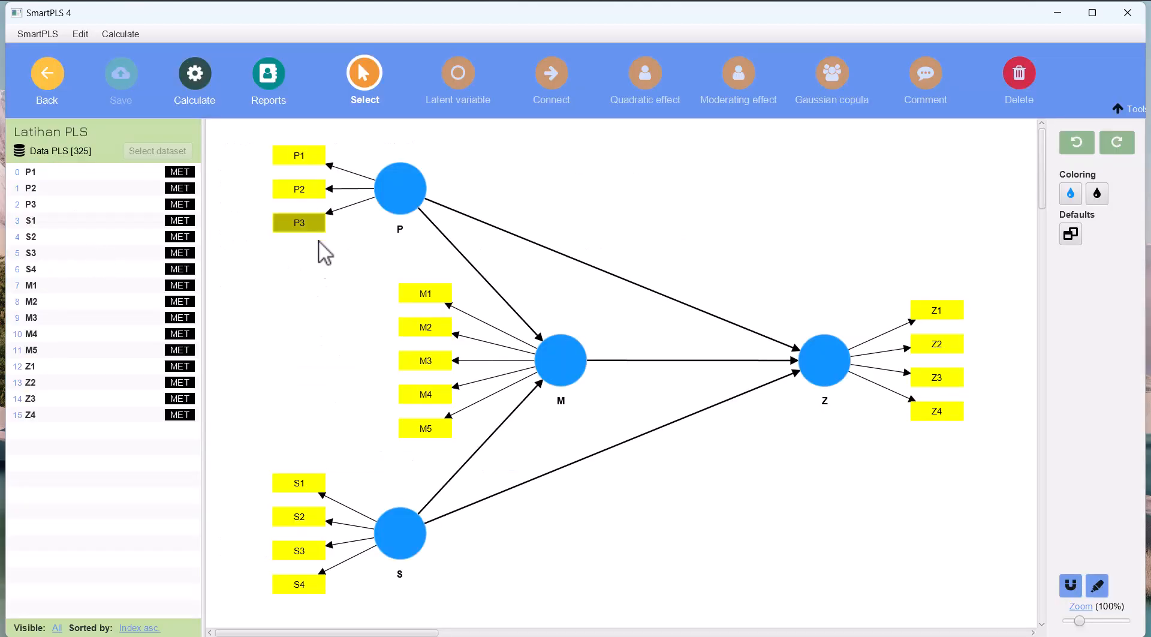
left_click(47, 73)
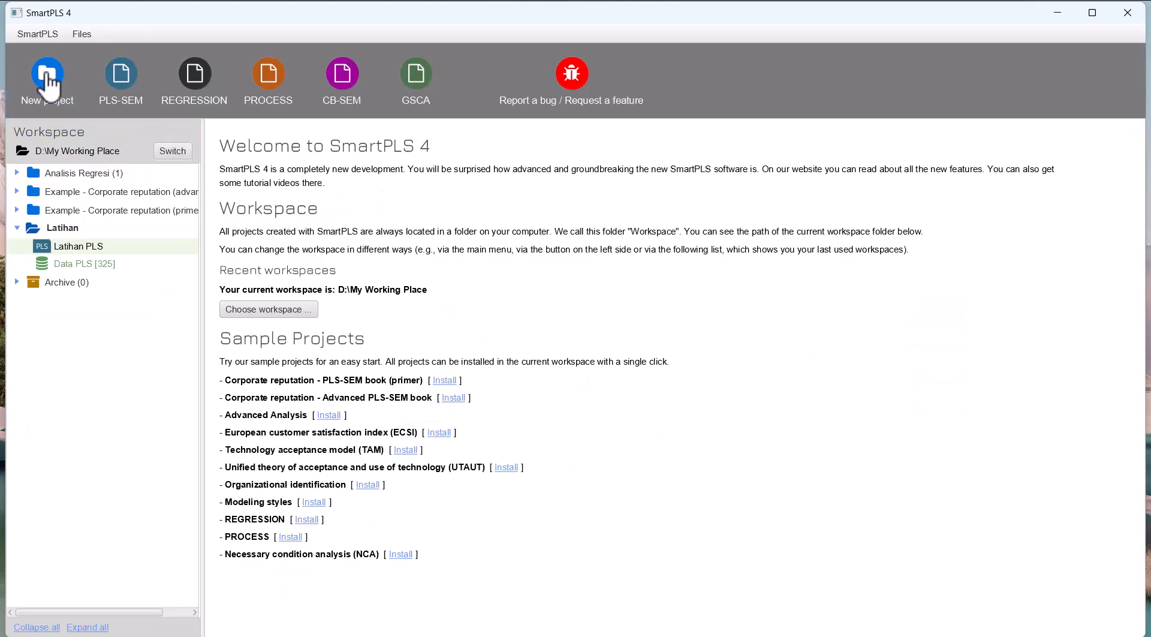